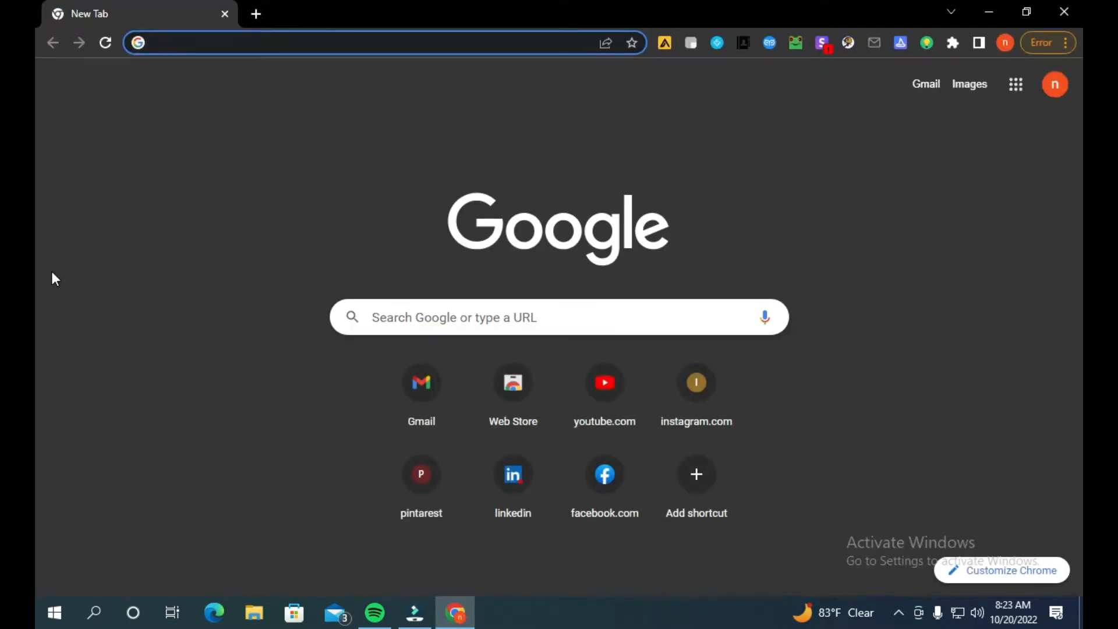
Step: Open canva.com in the browser
text(canv)
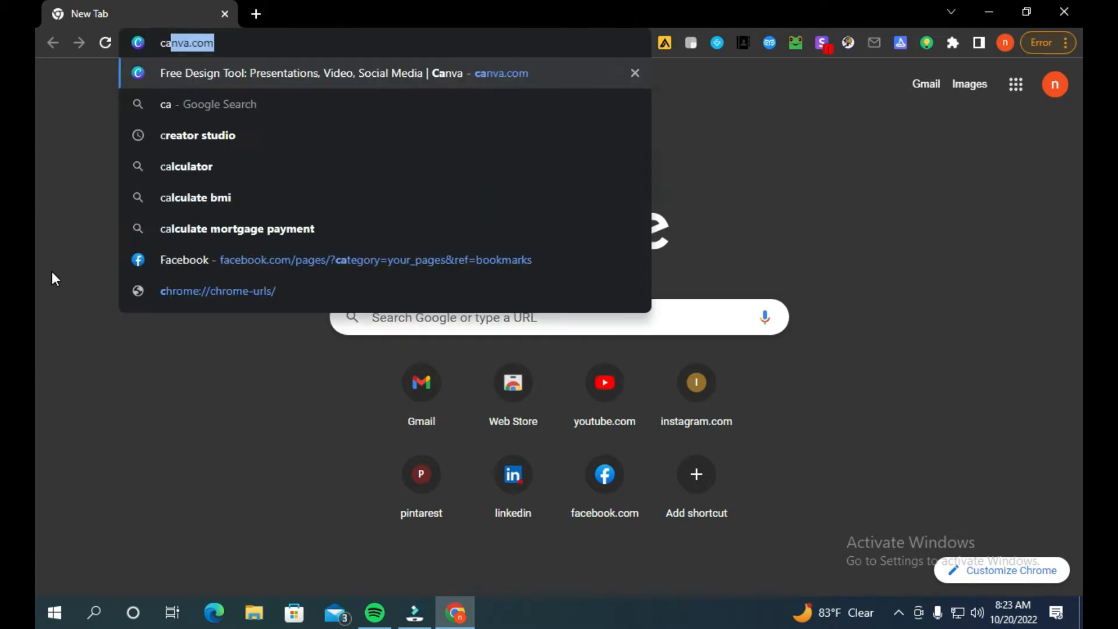
text(a)
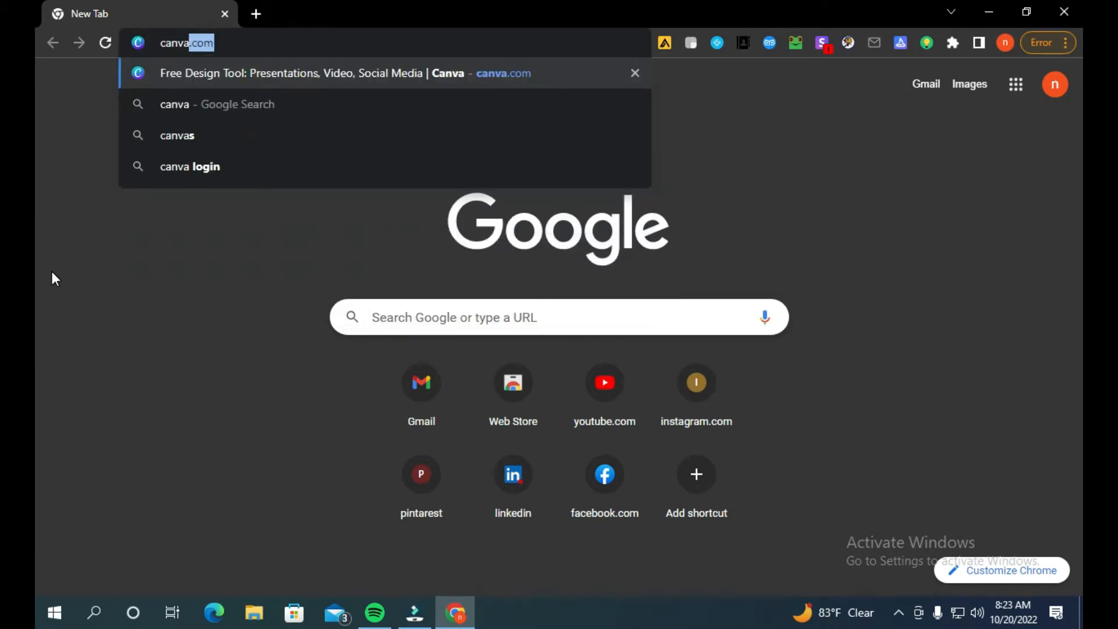
key(Return)
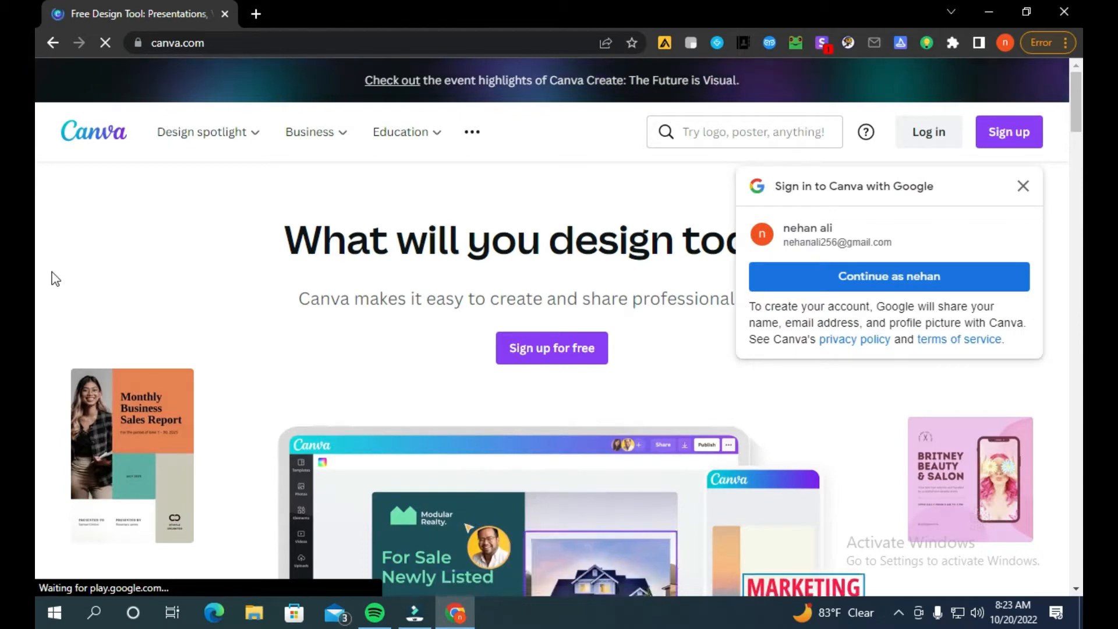
Step: Open the Canva sign-up form and try to continue with an email address
click(1009, 132)
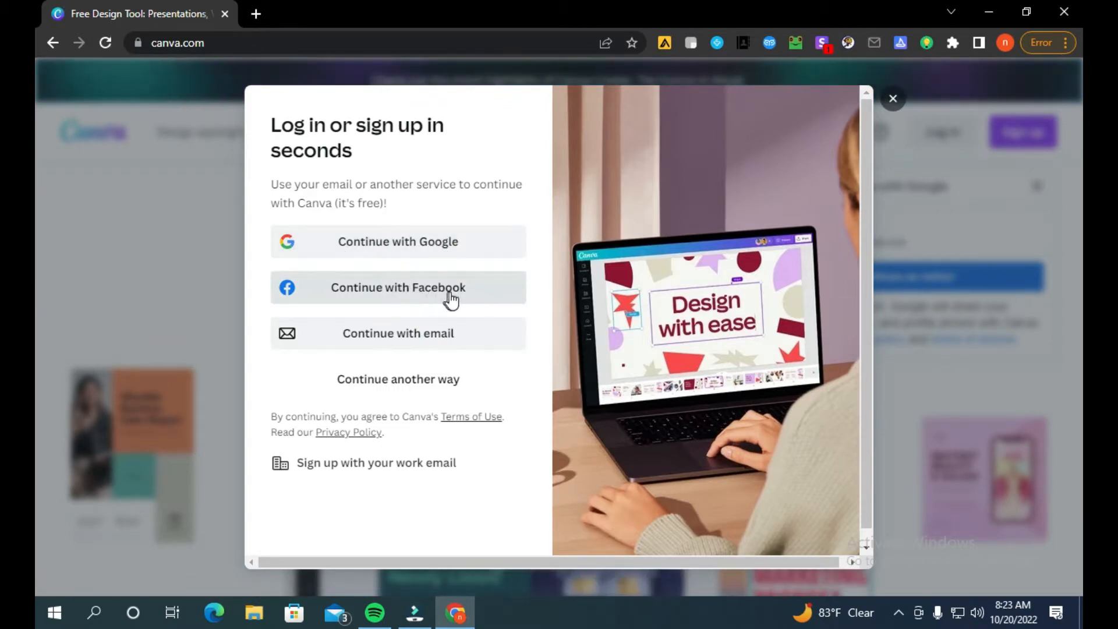
click(415, 340)
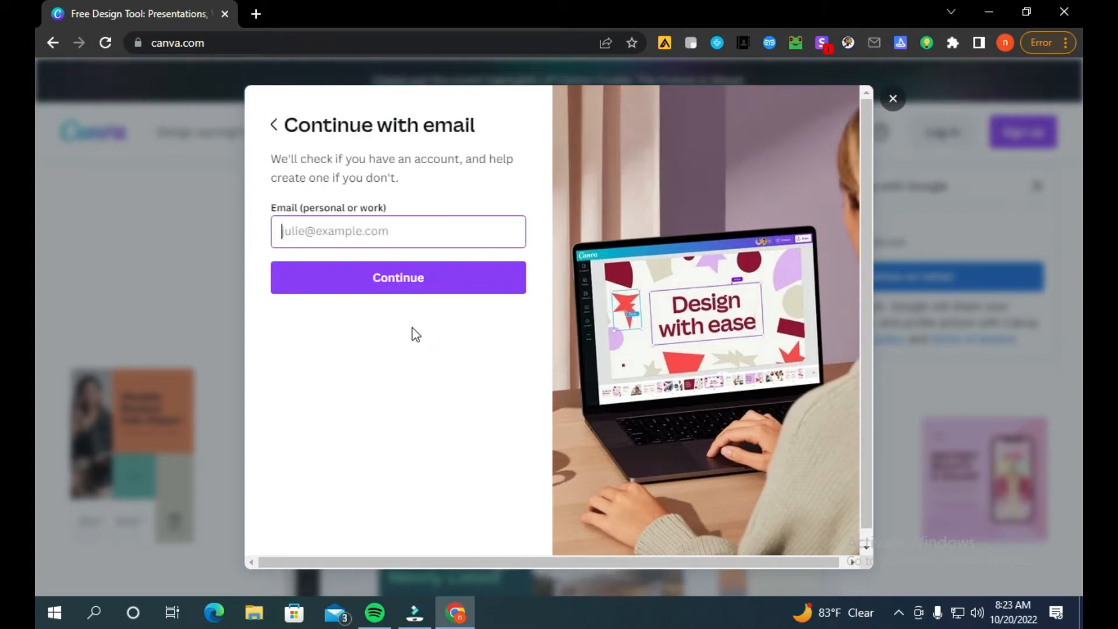
click(412, 297)
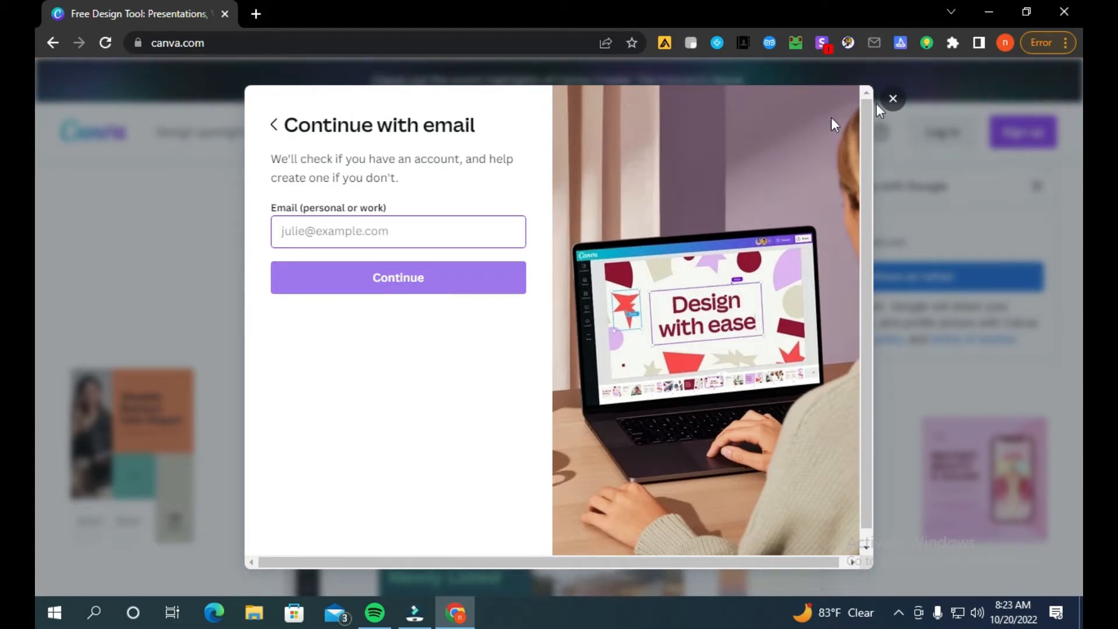
Step: Switch to another browser profile that is signed in to Canva and open canva.com there
click(1006, 43)
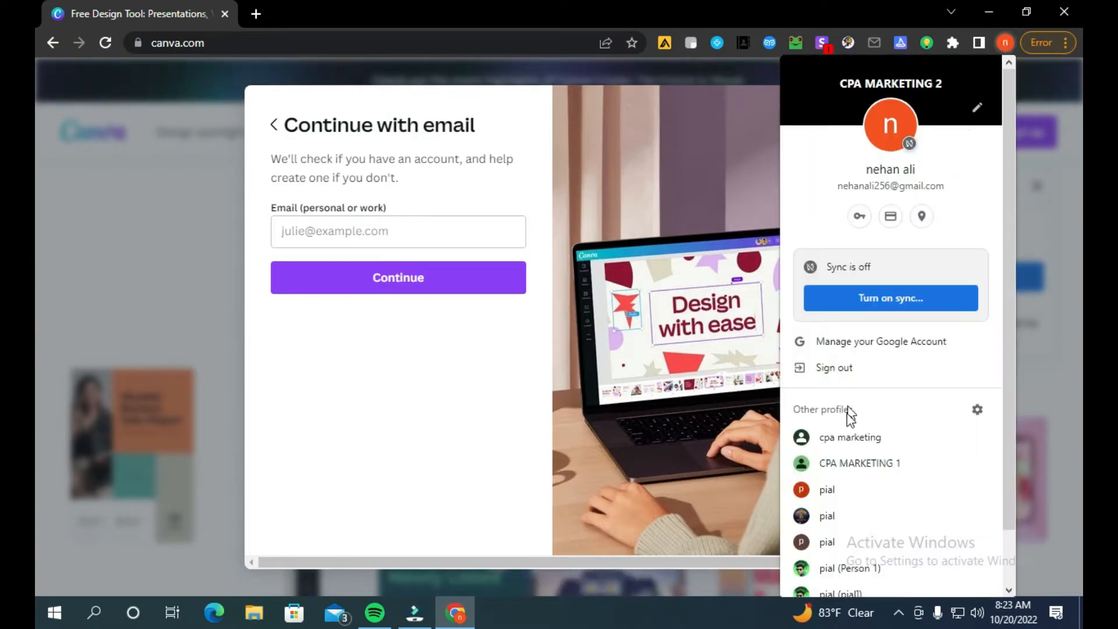
click(829, 516)
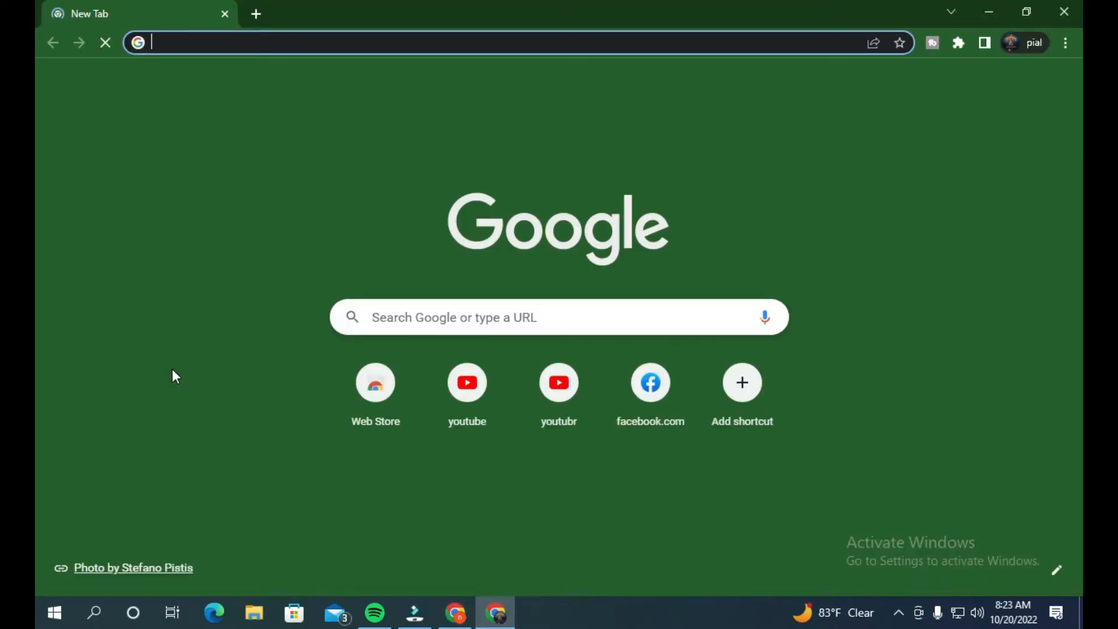
text(ca)
key(Return)
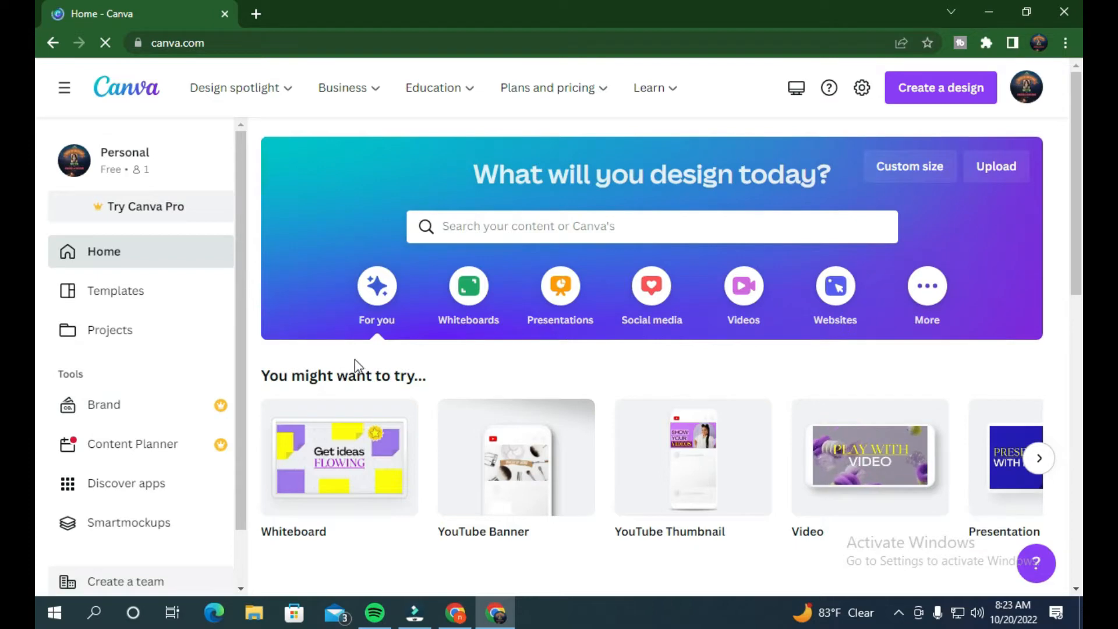
Step: Search Canva for "youtube thumbnail" and open the YouTube Thumbnail 1280 × 720 px templates
click(489, 226)
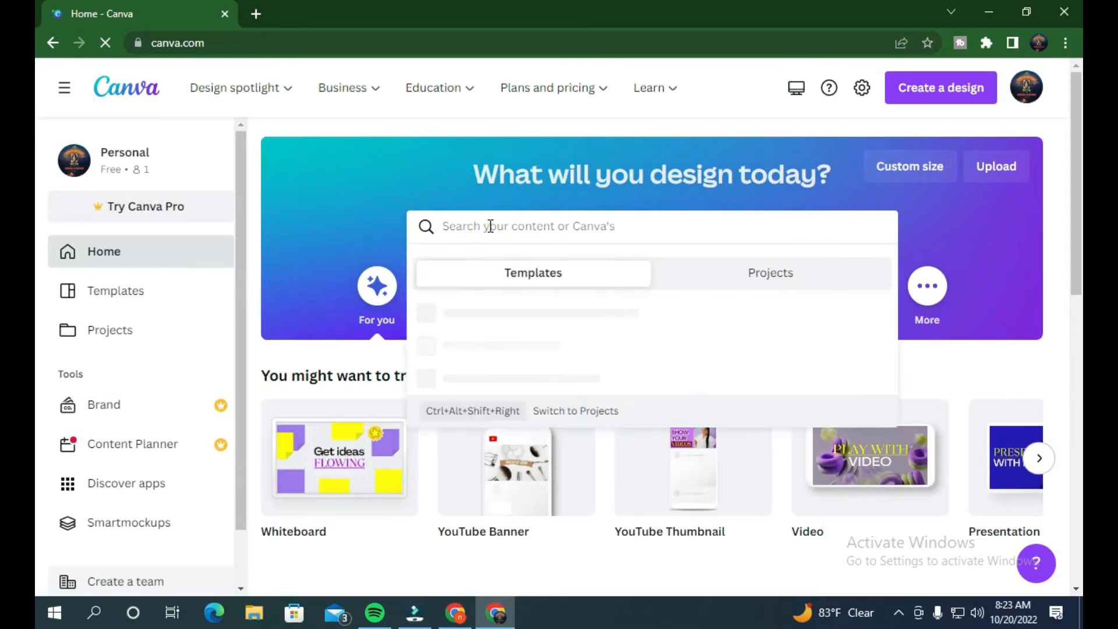
text(yo)
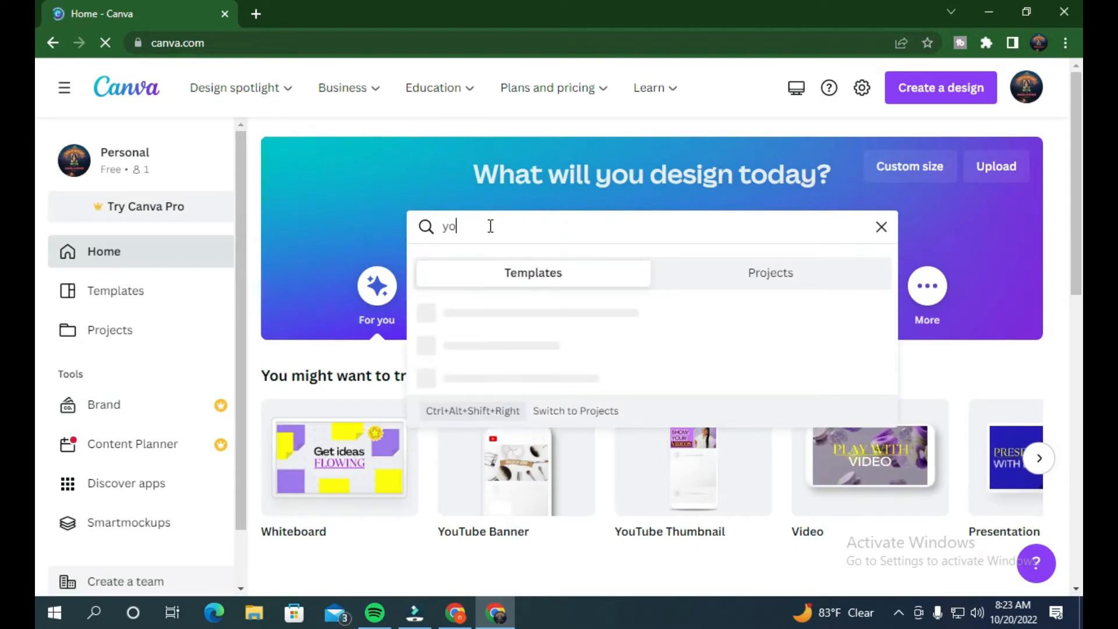
text(utube)
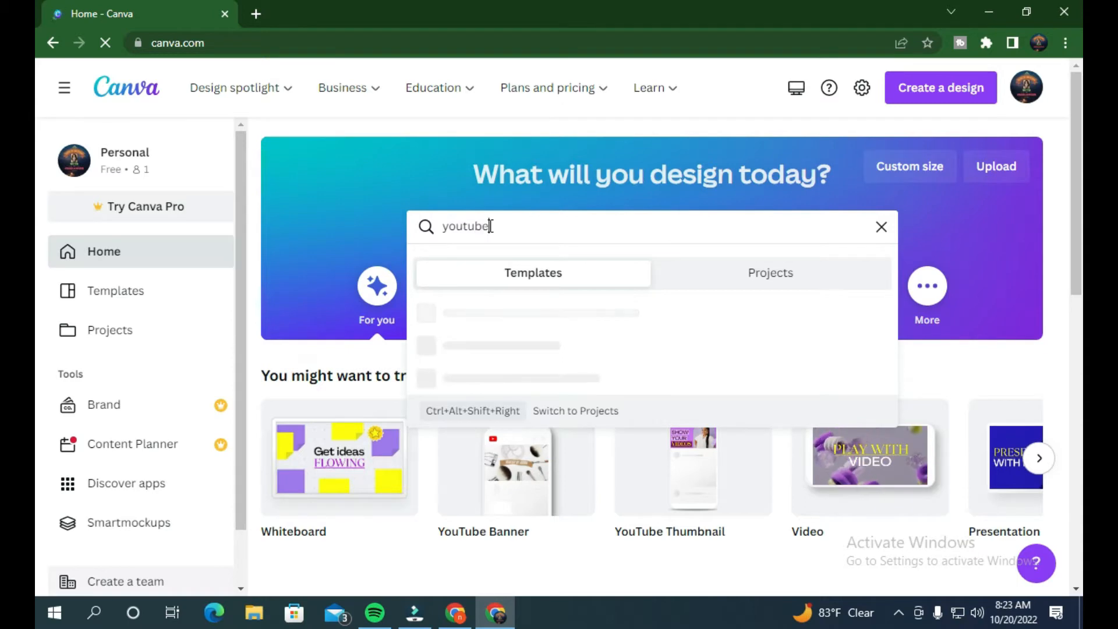
text( th)
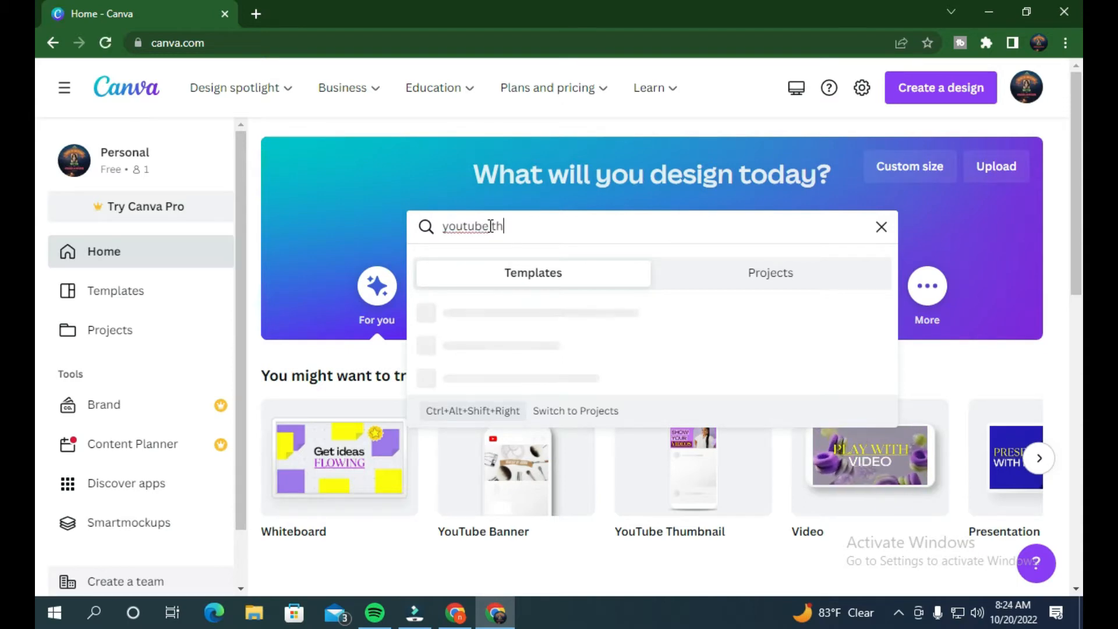
text(umbn)
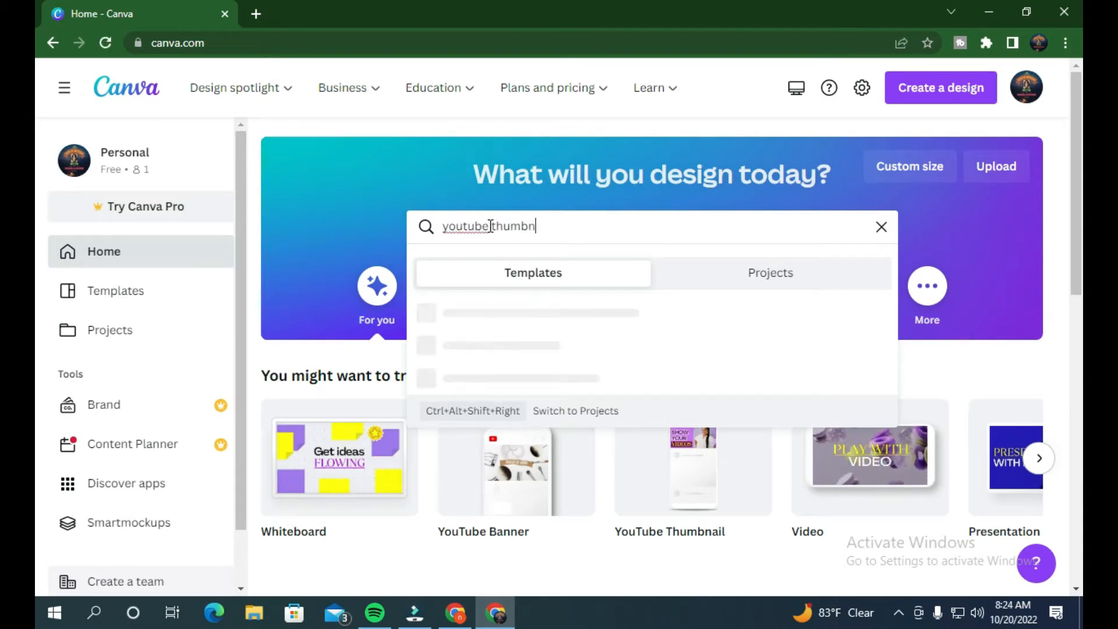
text(ail)
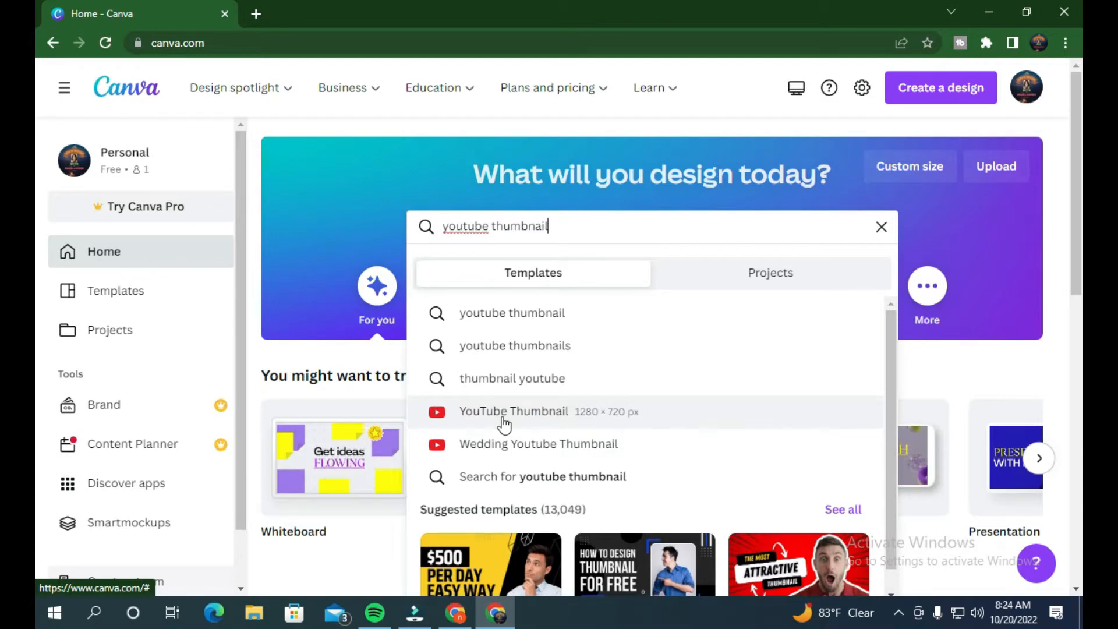
click(613, 415)
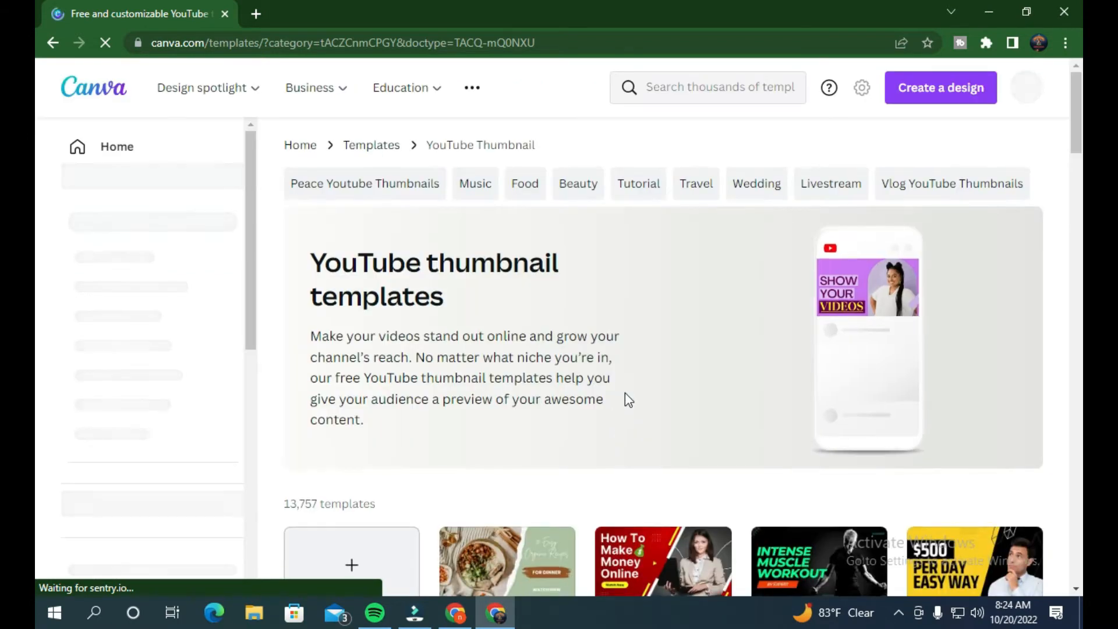
Step: Create a blank YouTube thumbnail design and apply the blue Business Strategy template to it
scroll(625, 395, down, 4)
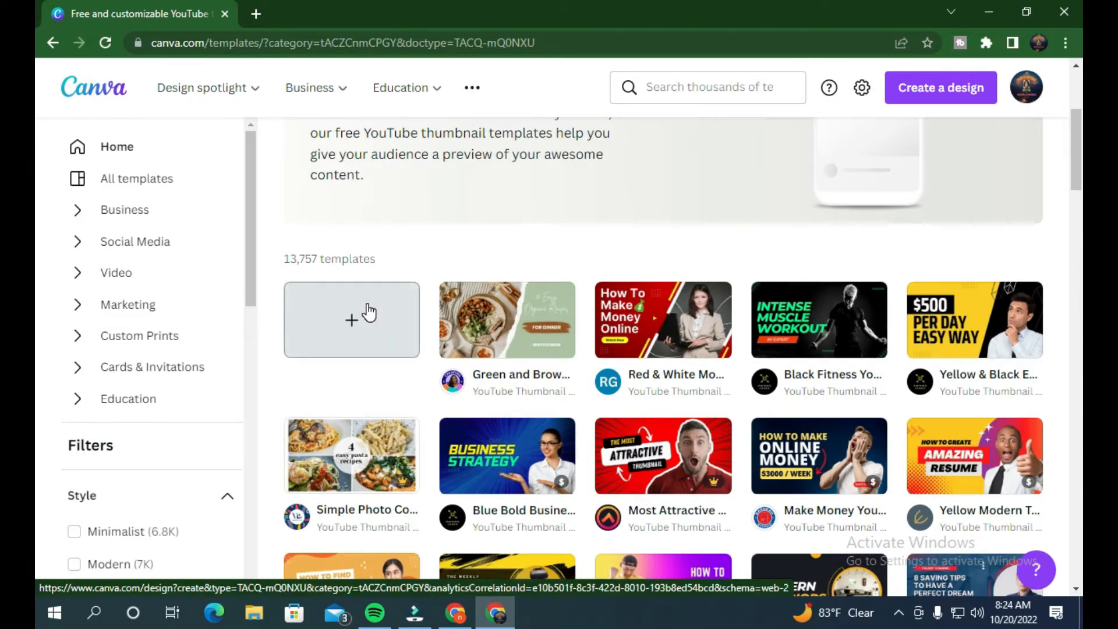
click(351, 338)
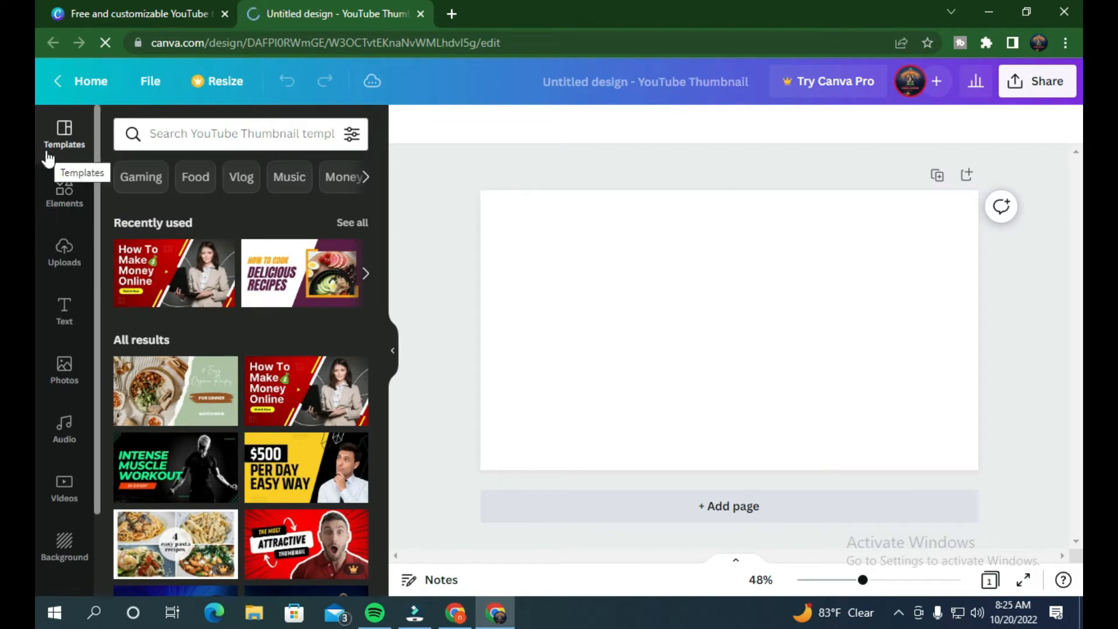
scroll(260, 367, down, 5)
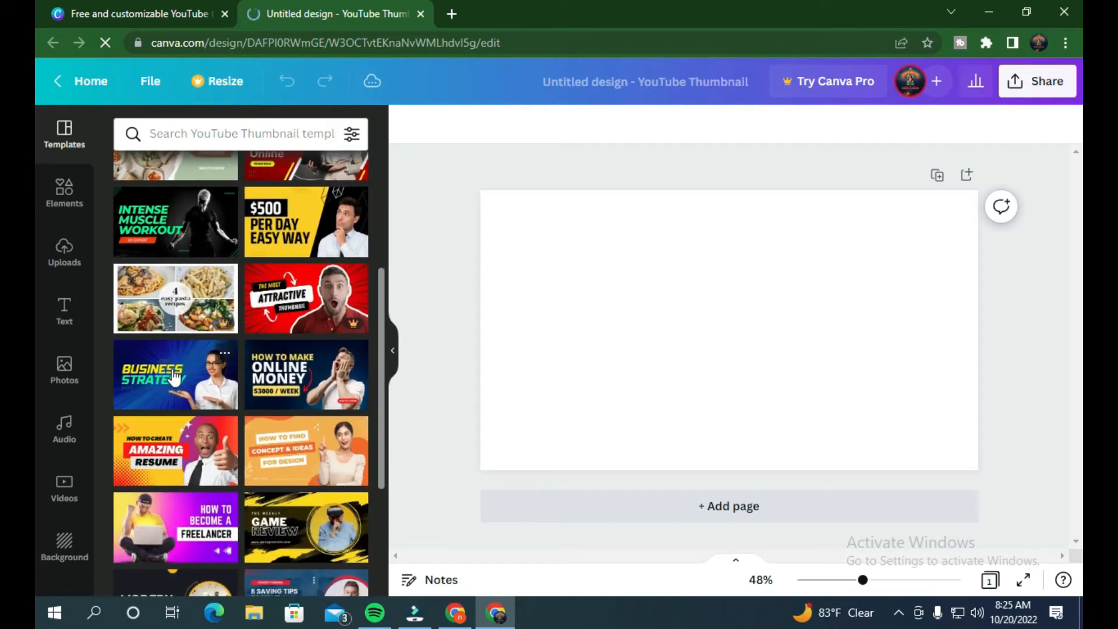
click(174, 376)
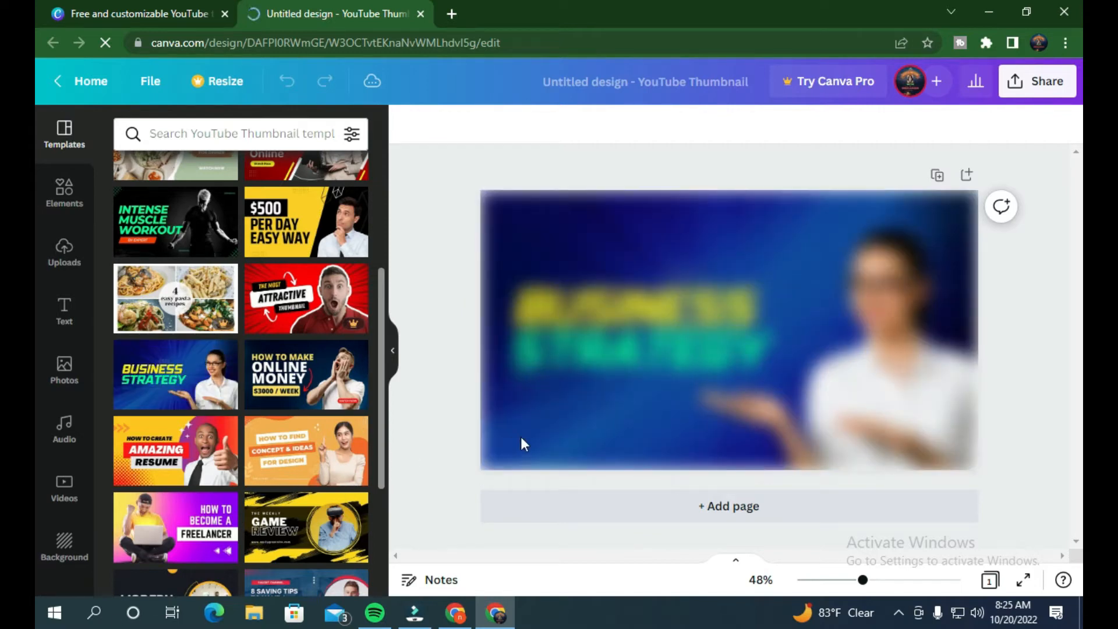
click(766, 362)
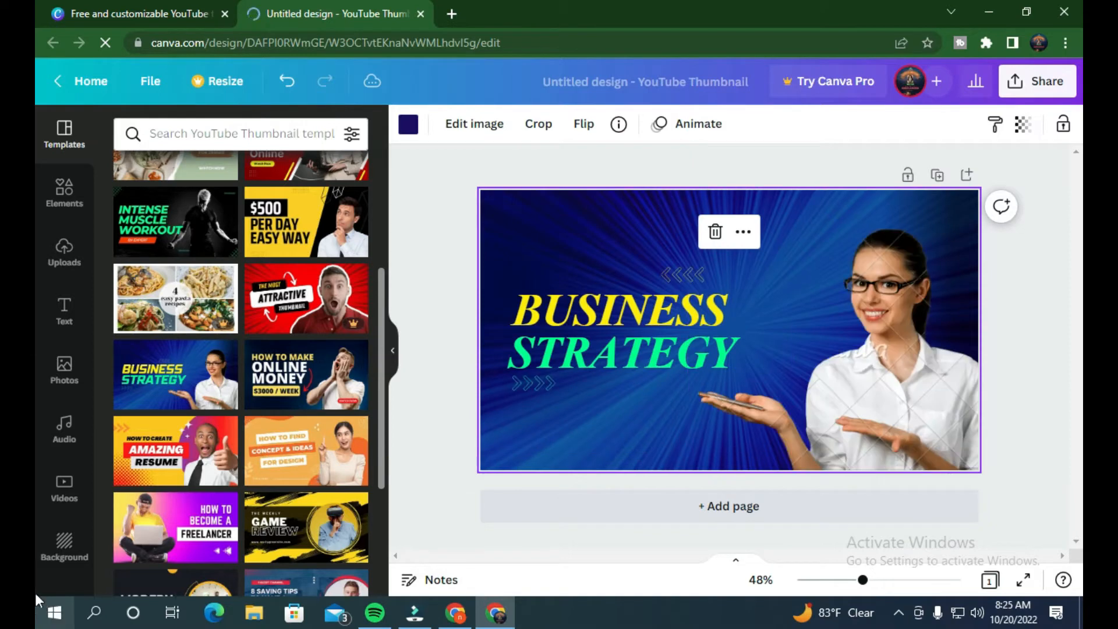
Step: Search the thumbnail templates for "food" with the Food YouTube Thumbnails suggestion, and clear the search
click(224, 134)
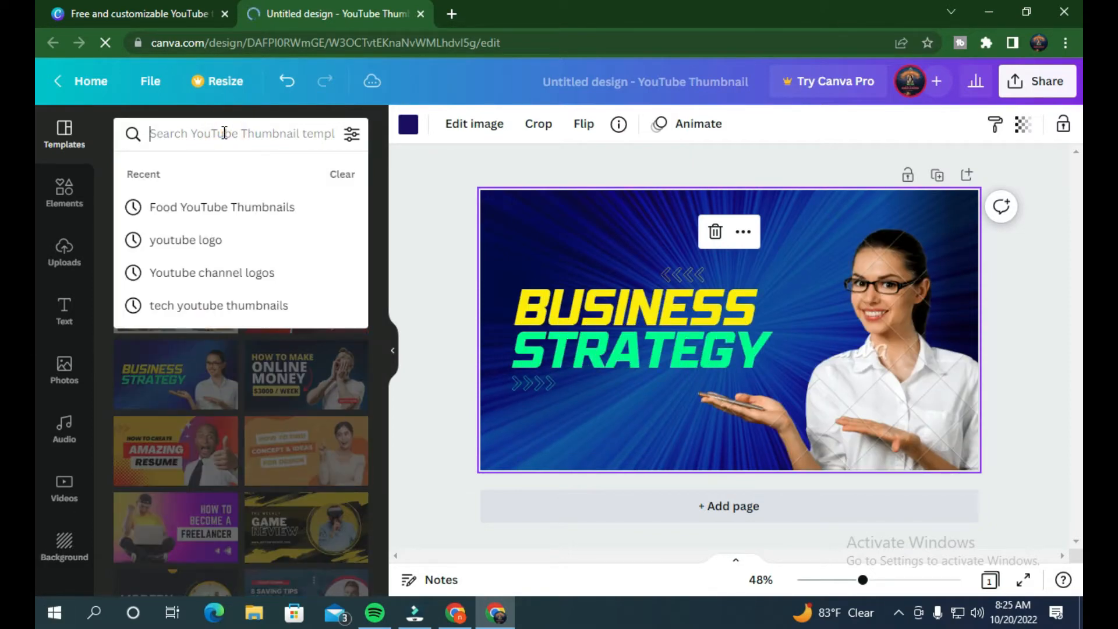
text(food)
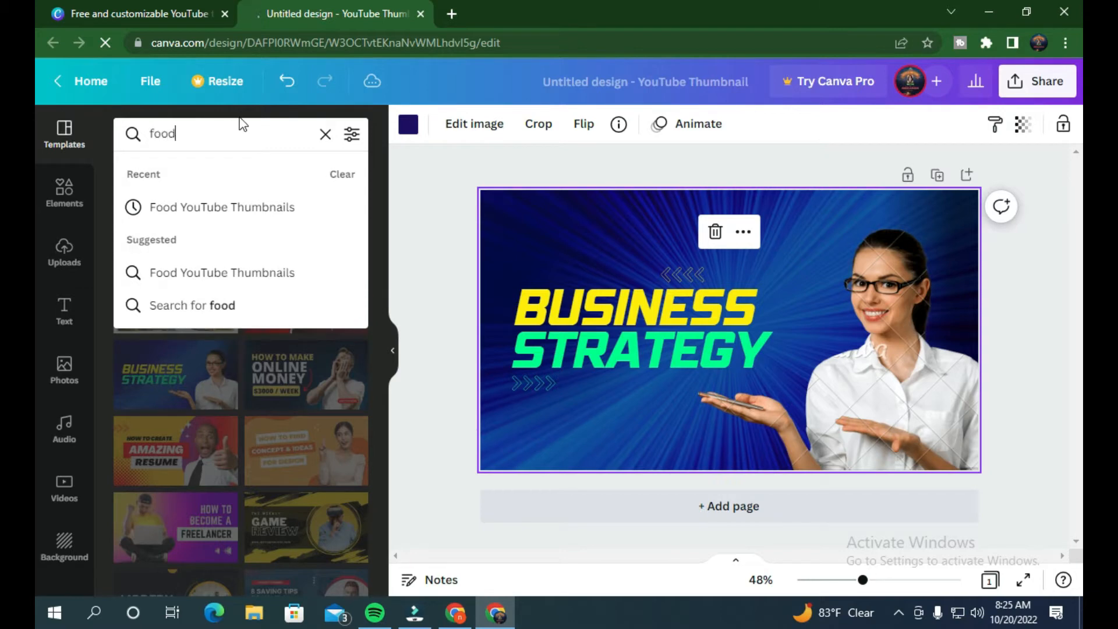
click(215, 206)
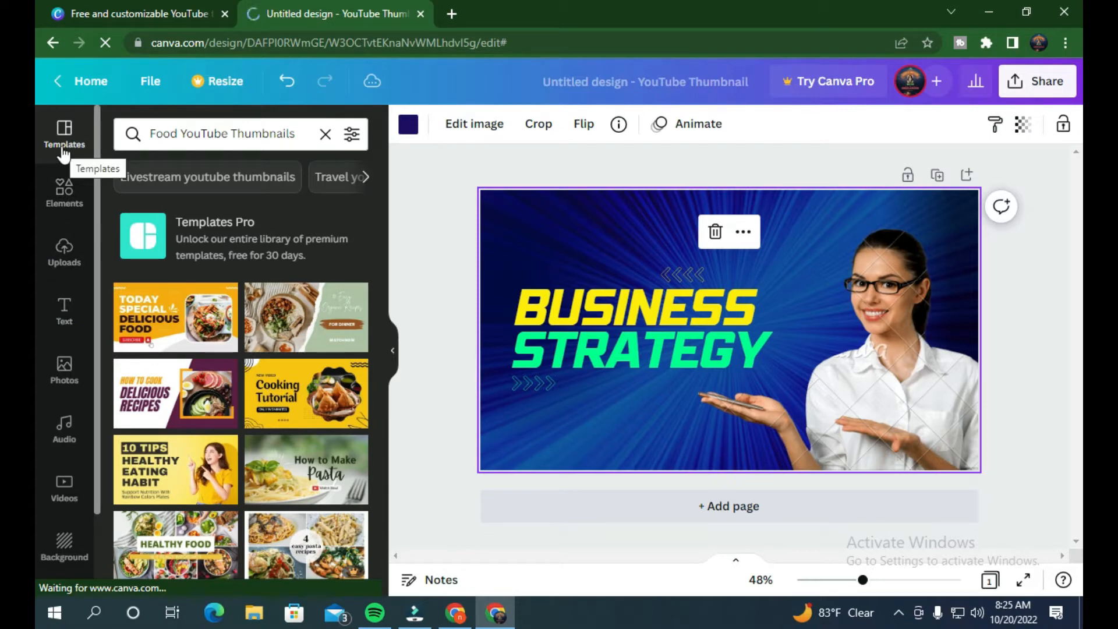
click(337, 140)
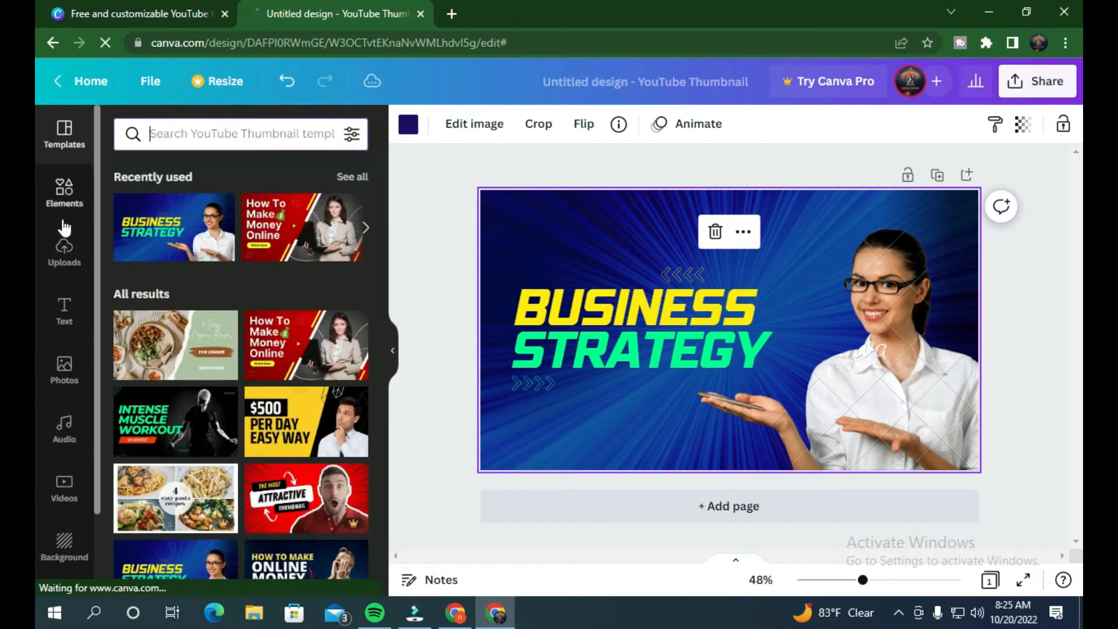
Step: Start uploading a PNG image from the Downloads folder to the design's uploads and cancel the file selection
click(65, 195)
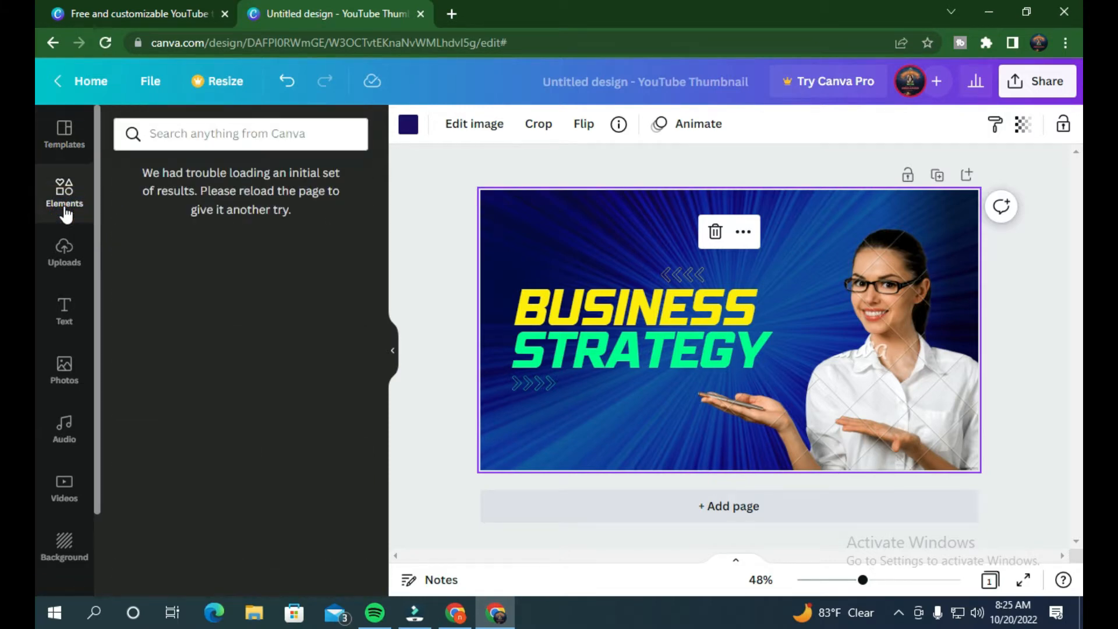
click(64, 252)
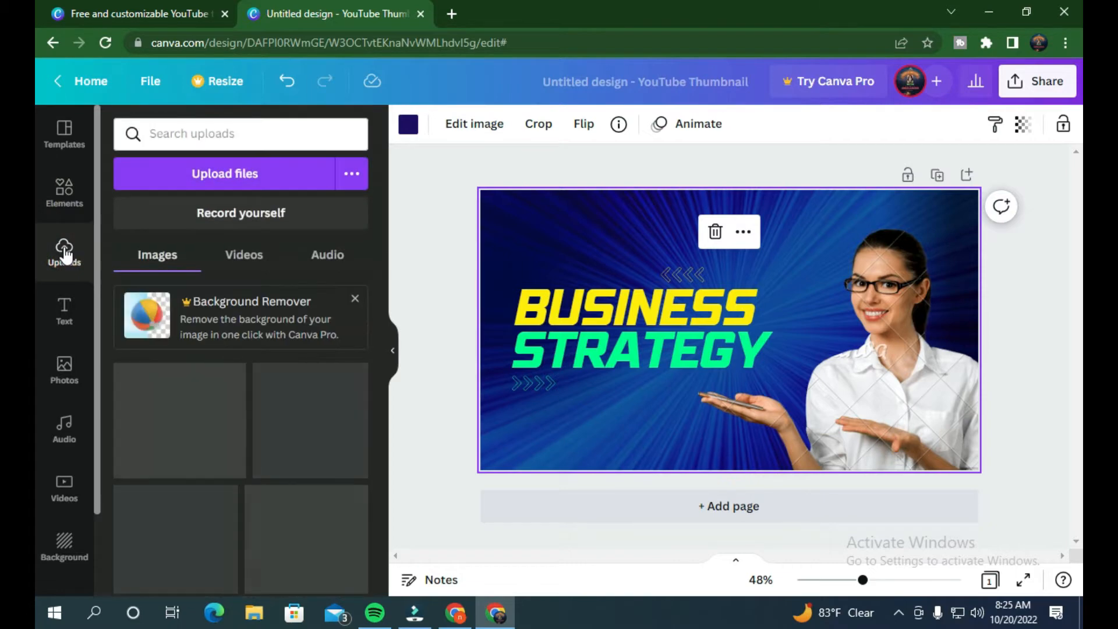
click(185, 175)
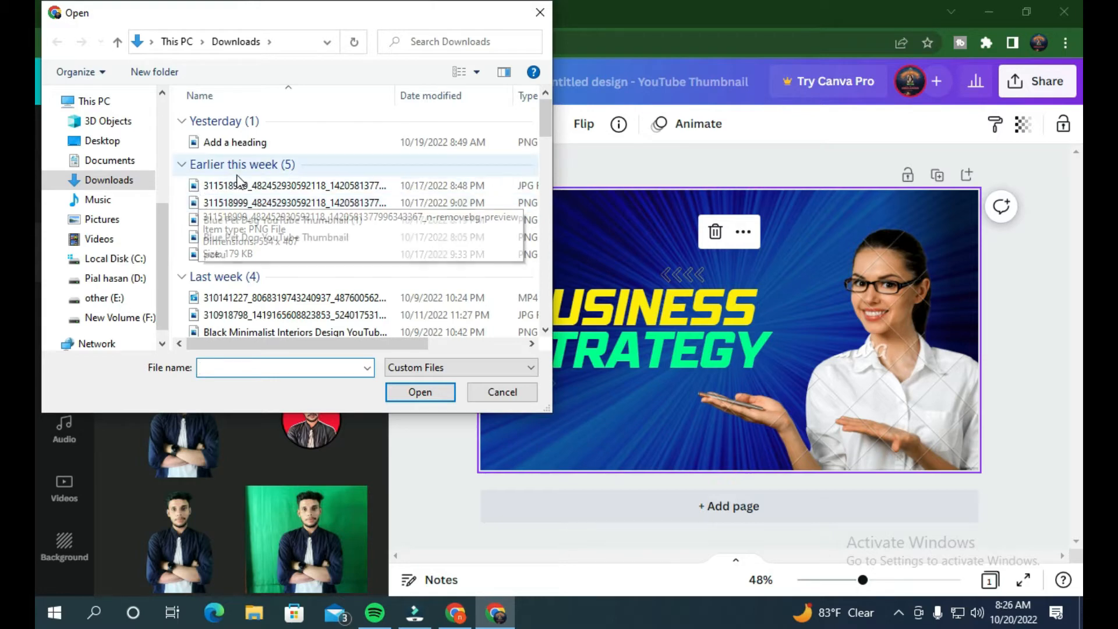
click(200, 202)
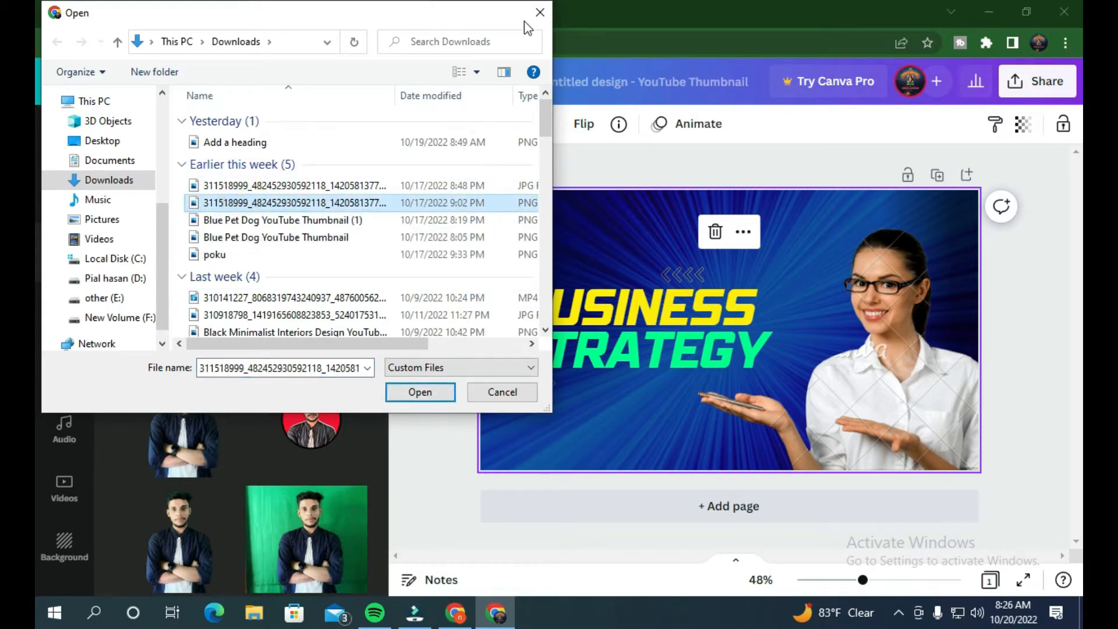
click(540, 13)
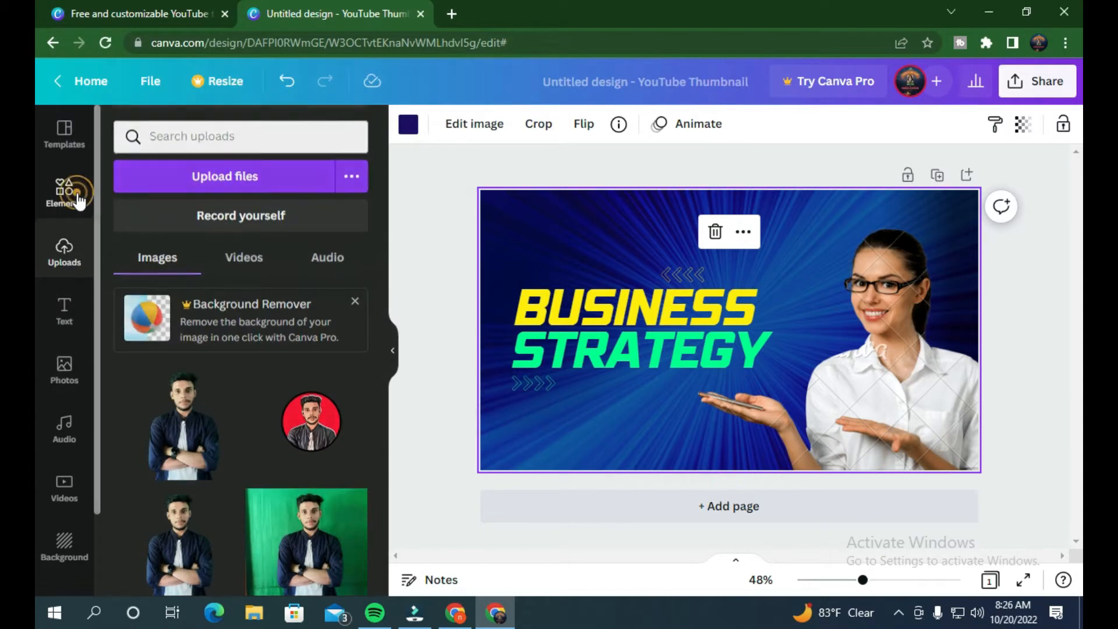
Step: Add a heading text to the thumbnail and delete it from the page
click(76, 198)
click(61, 307)
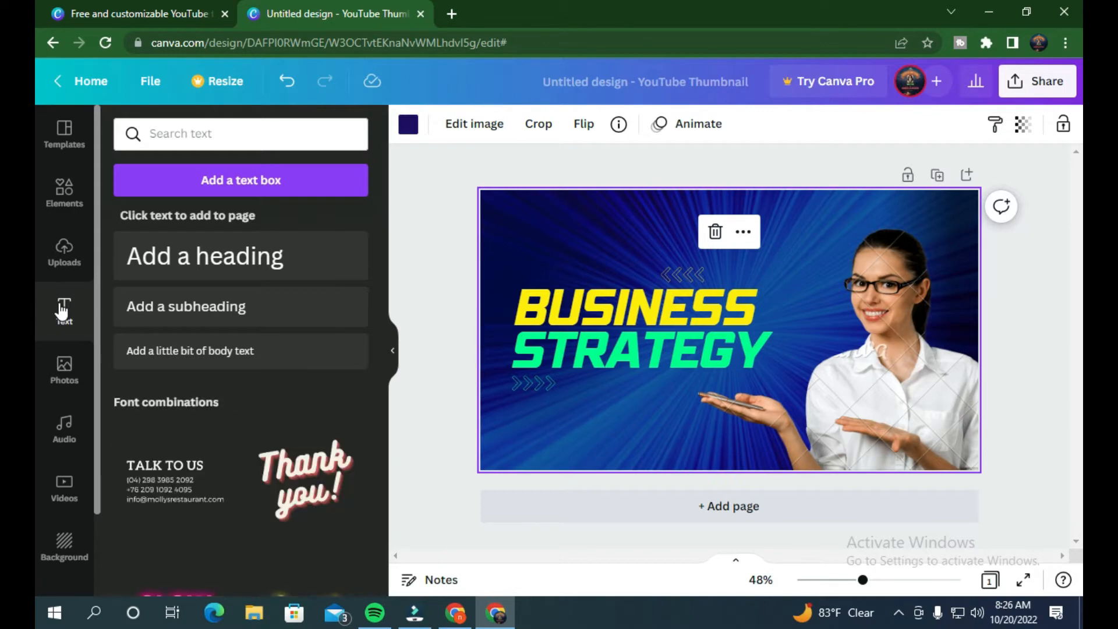
click(185, 258)
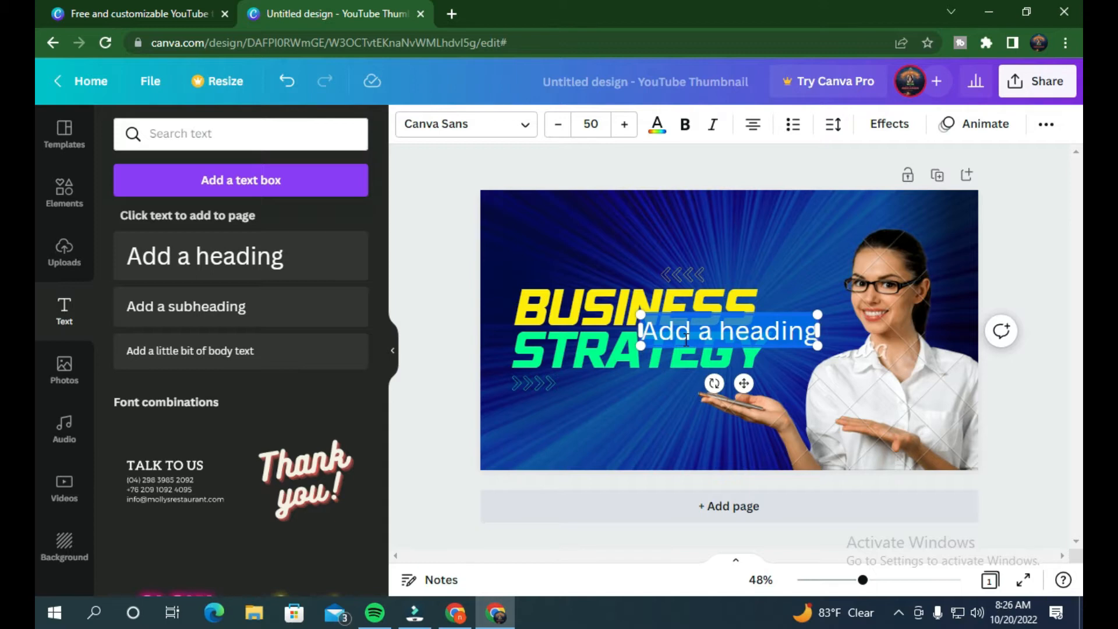
key(Delete)
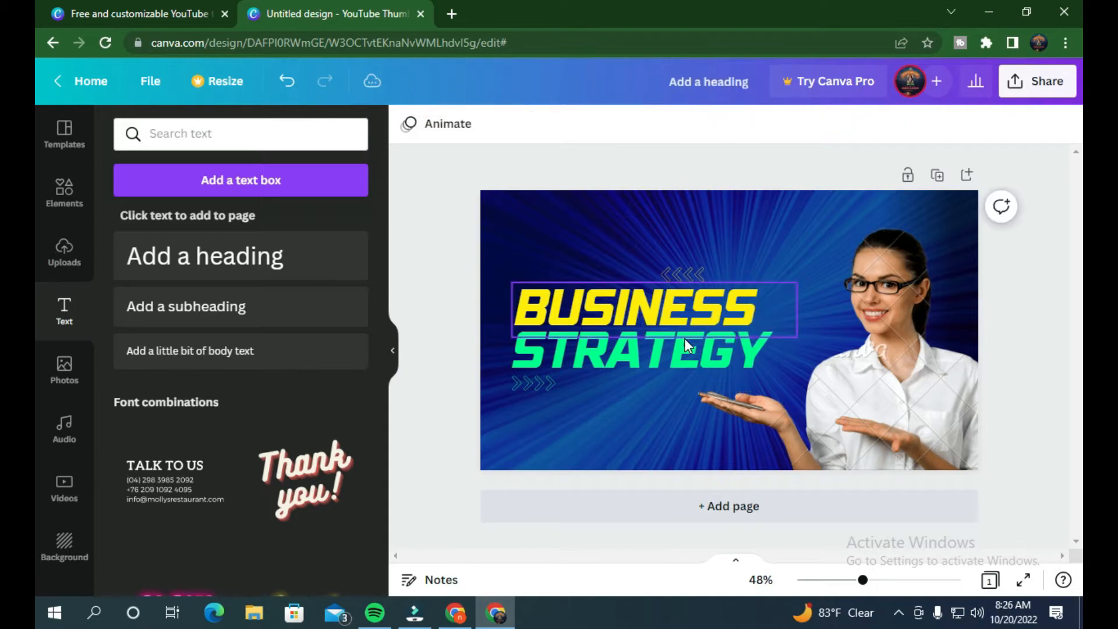
Step: Look through the trending photos, the audio tracks and the video library available for the design
click(59, 379)
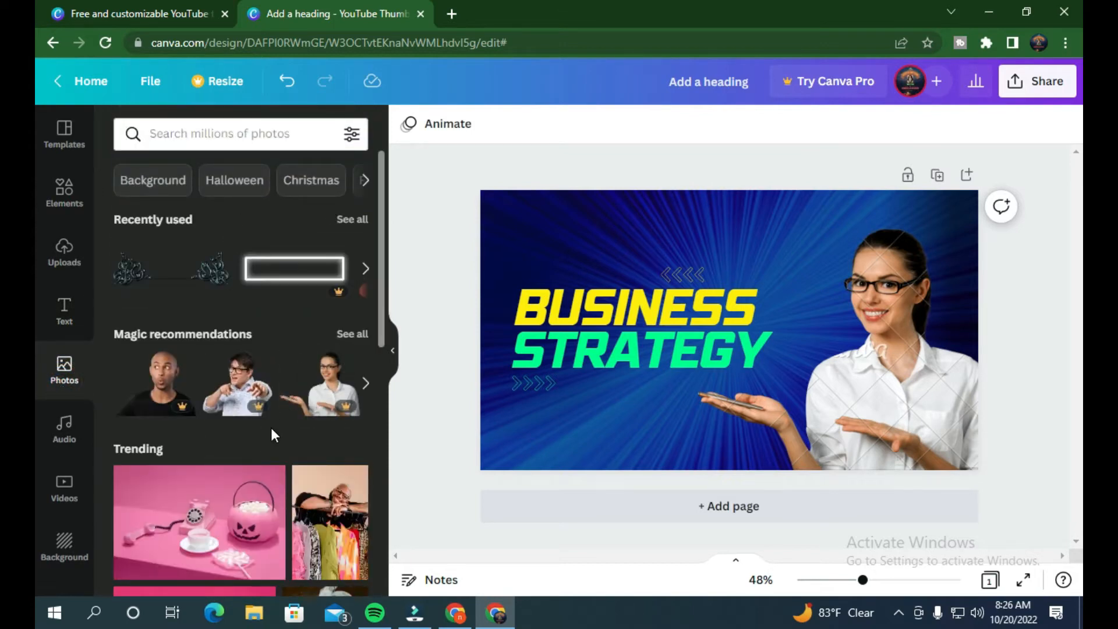
scroll(229, 432, down, 4)
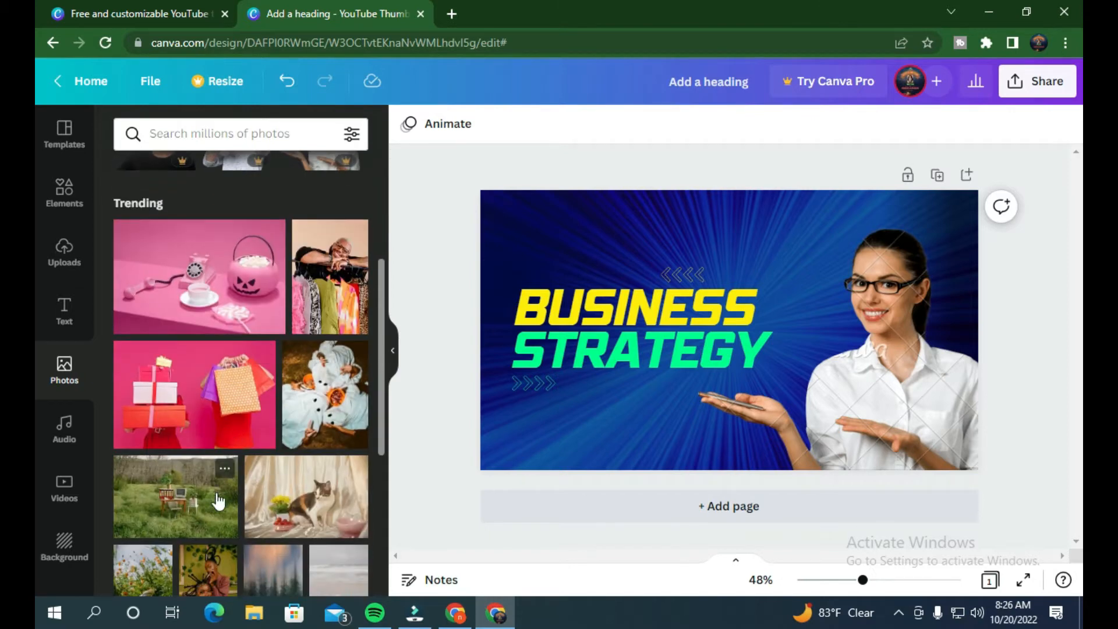
scroll(285, 527, down, 1)
scroll(286, 524, down, 4)
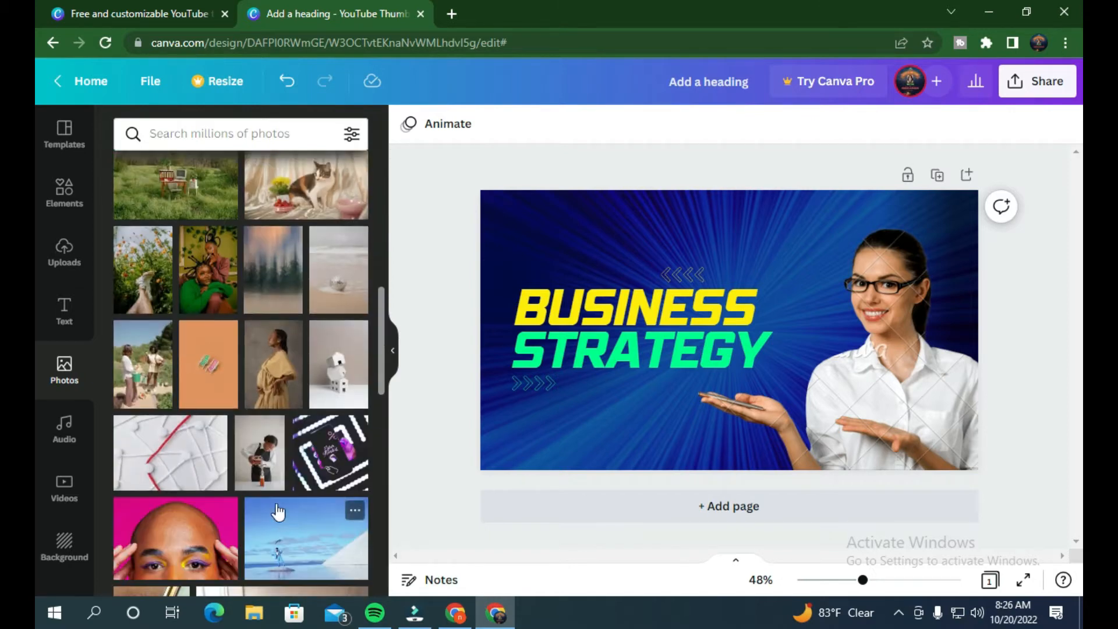
click(59, 442)
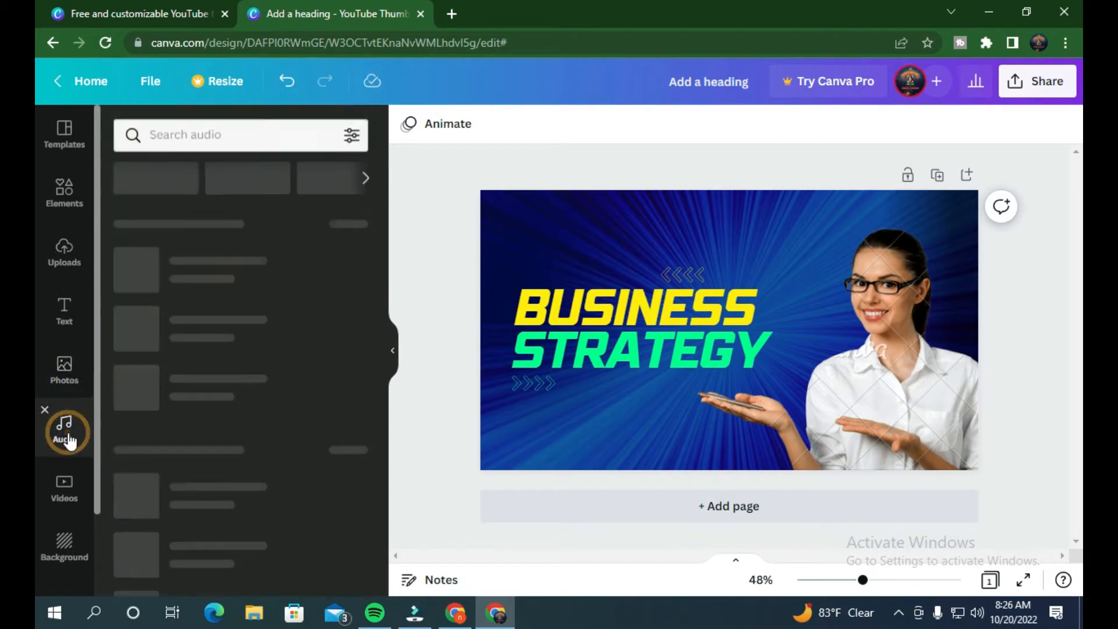
click(65, 486)
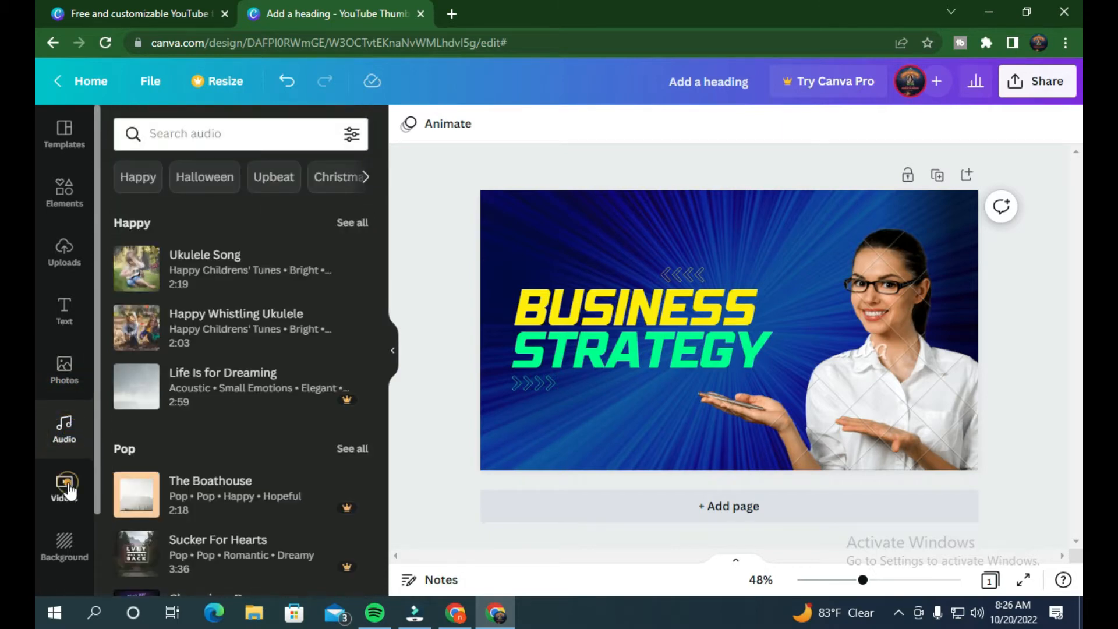
Step: Change the thumbnail's background to the solid dark navy document color
click(63, 558)
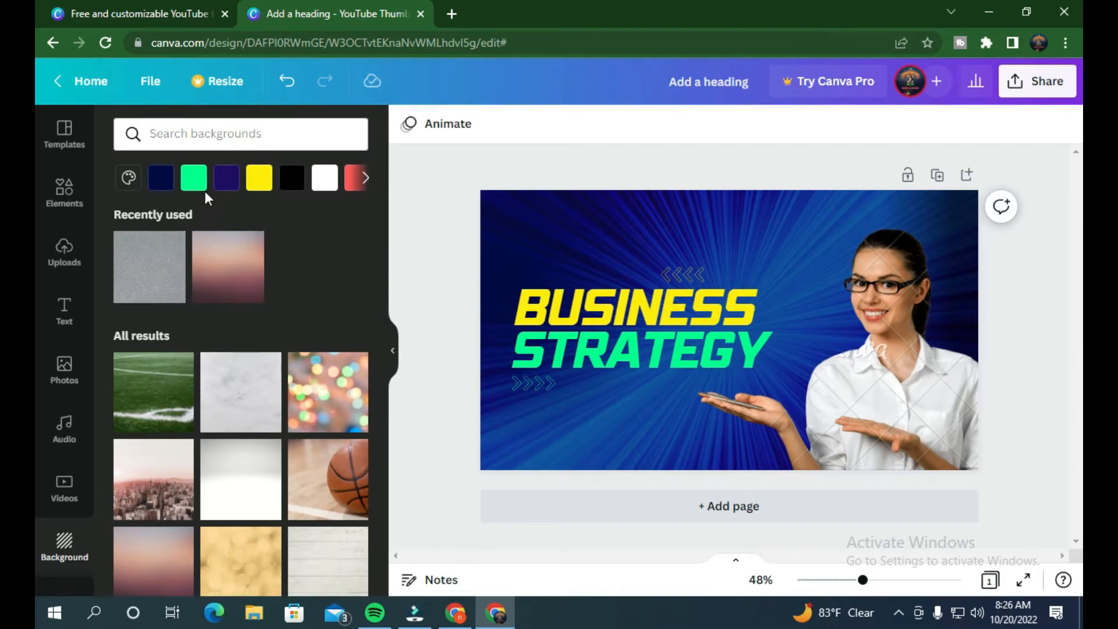
click(165, 178)
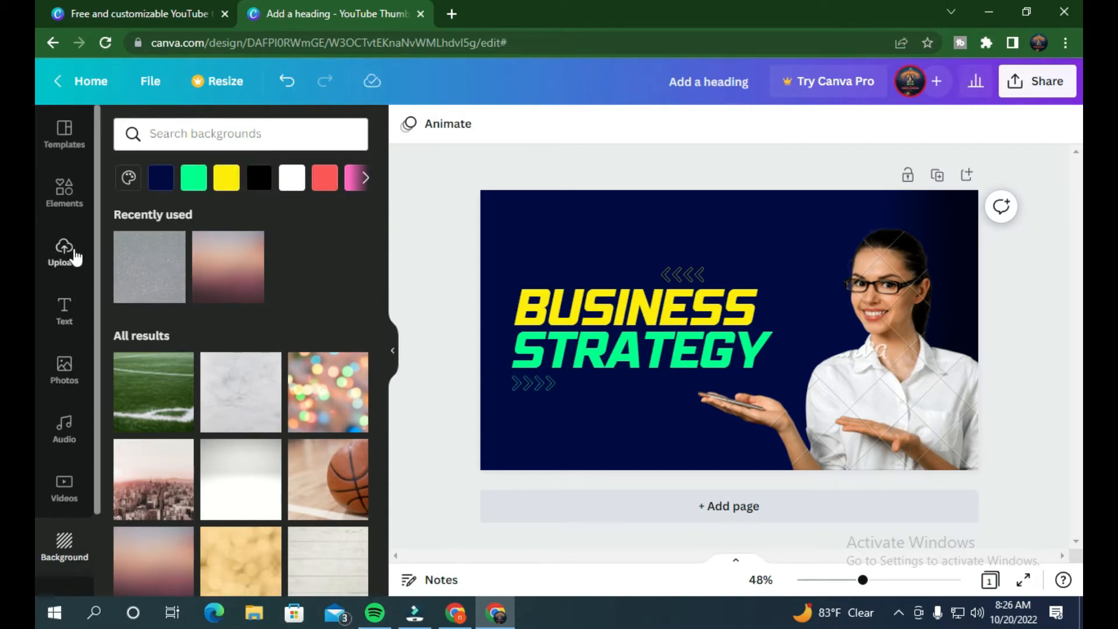
Step: Delete the woman's photo from the thumbnail and place the uploaded green-screen portrait on its right side instead
click(66, 189)
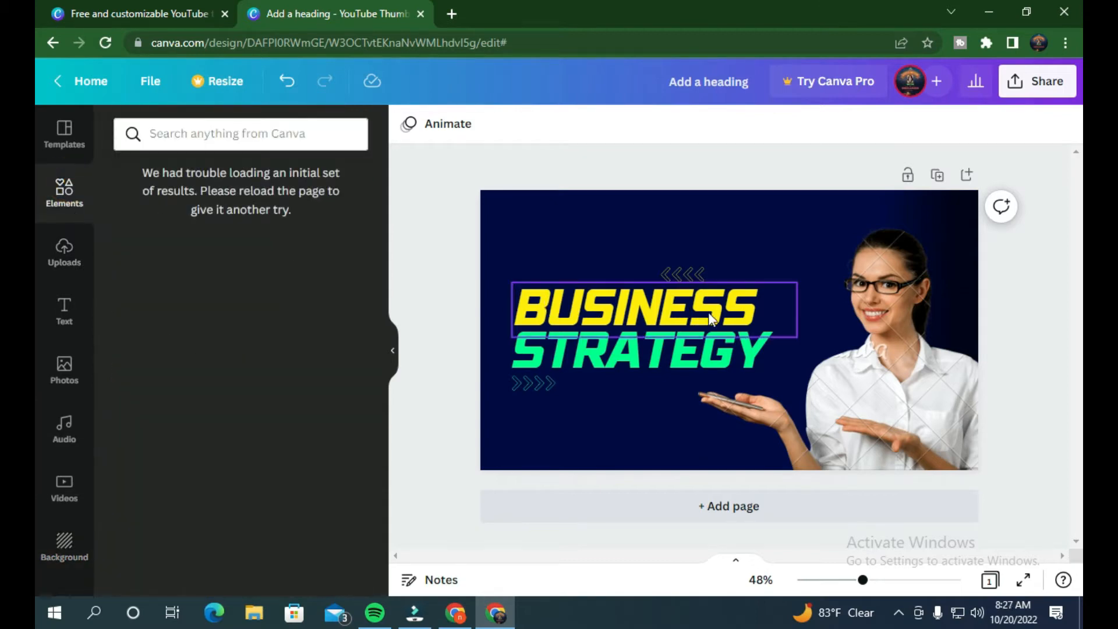
click(829, 323)
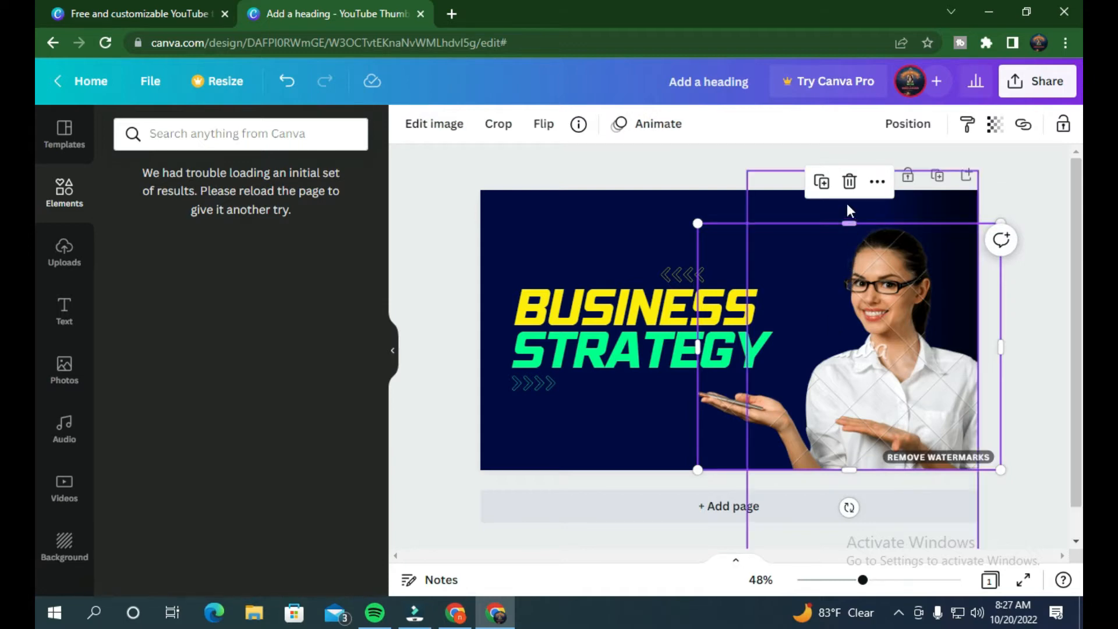
click(848, 181)
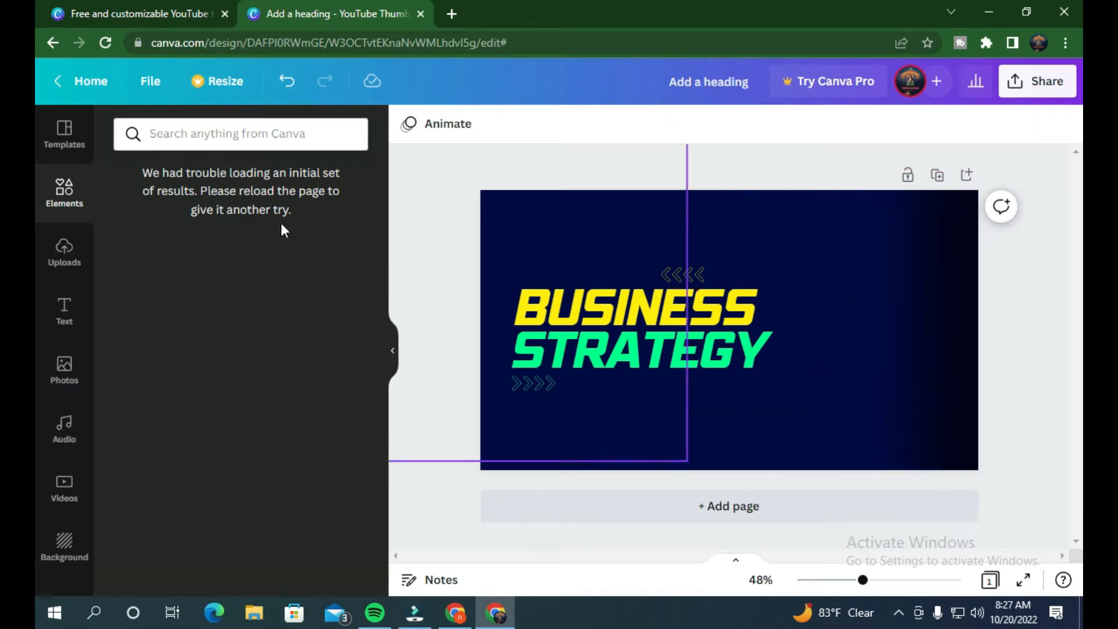
click(63, 252)
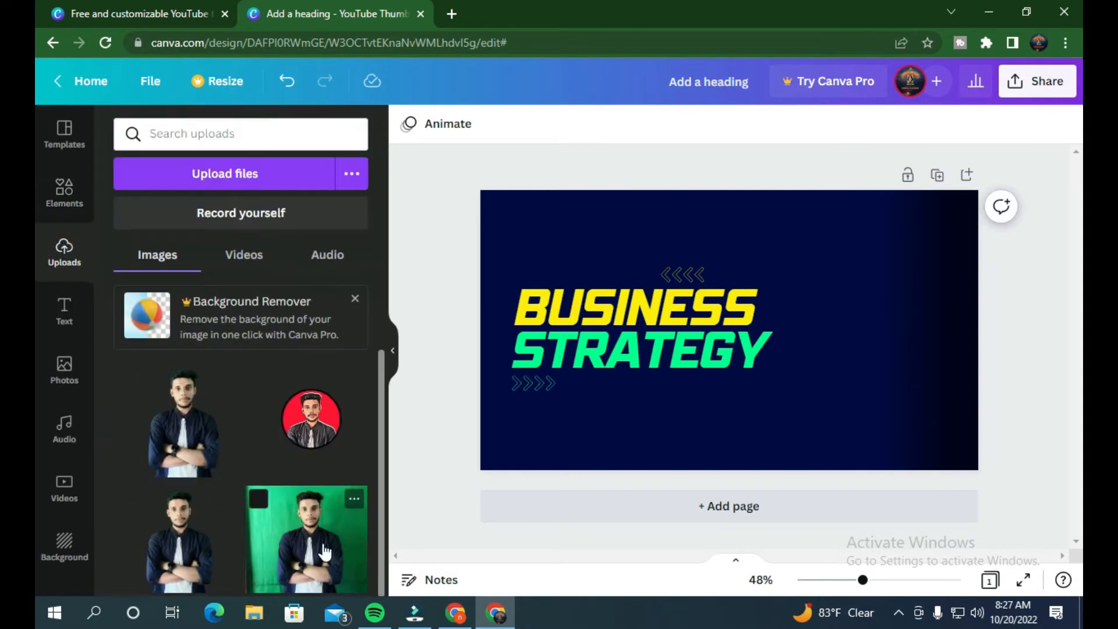
drag(344, 532, 844, 291)
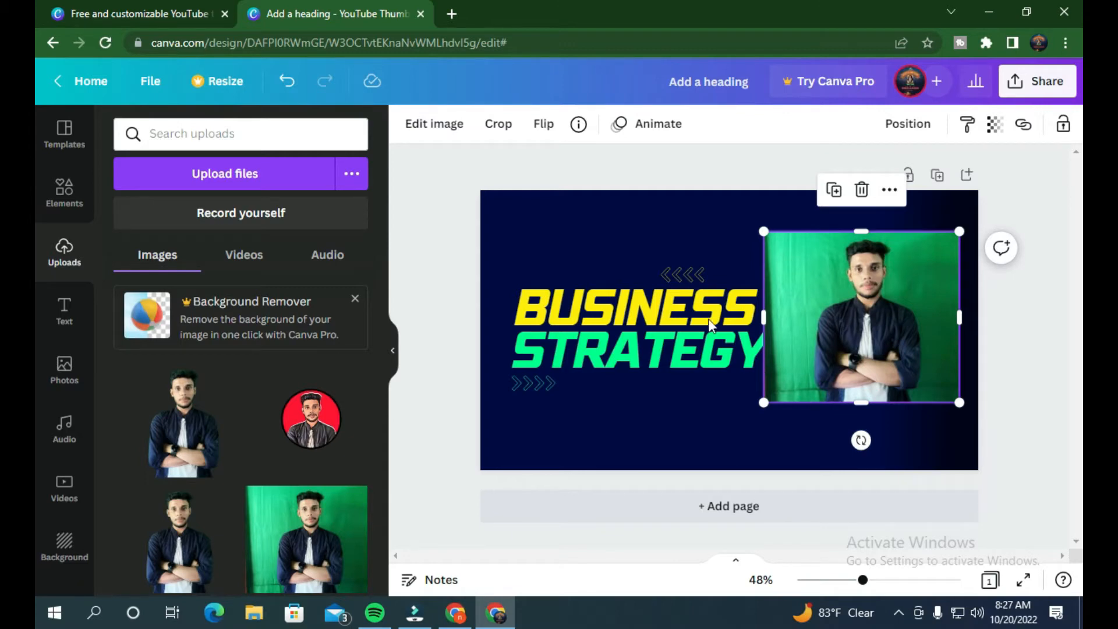
Step: Open the remove.bg website in a new browser tab
click(452, 1)
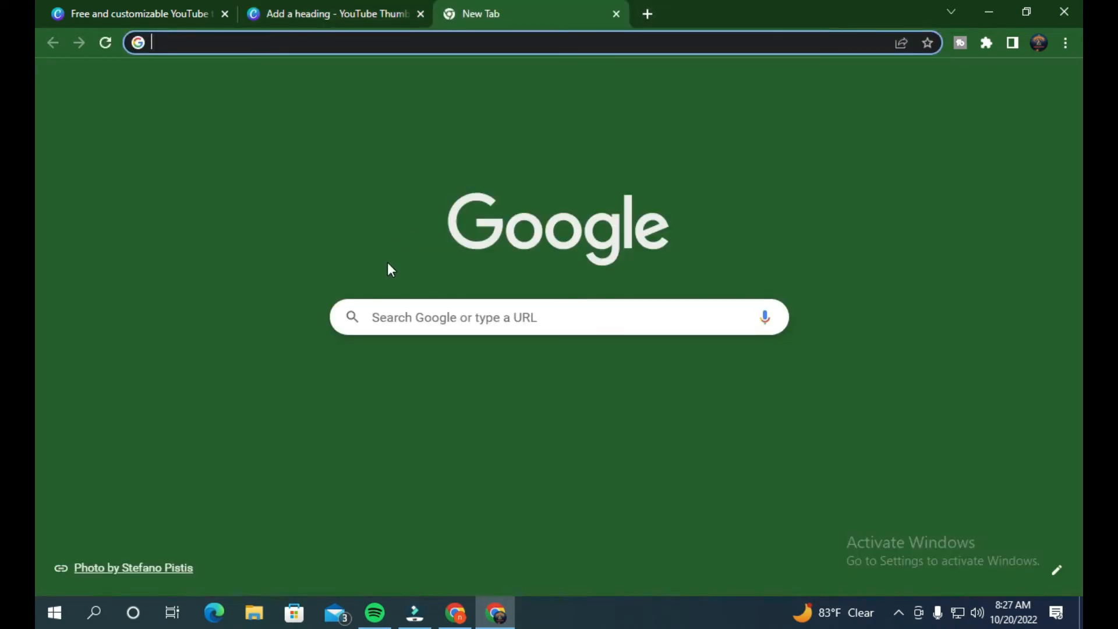
text(remo)
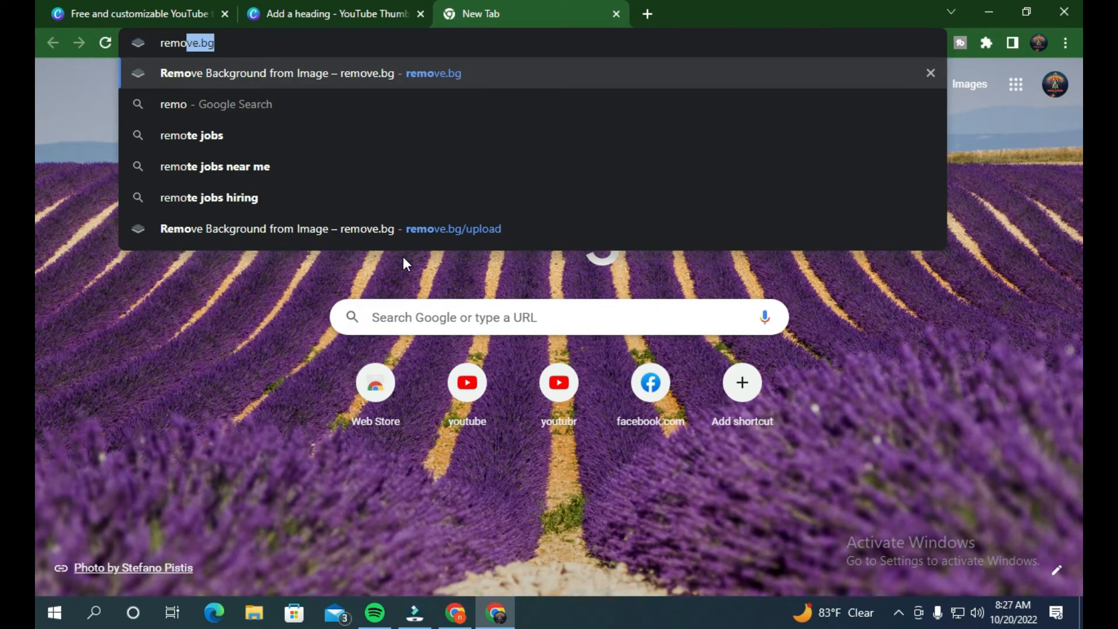
text(ve)
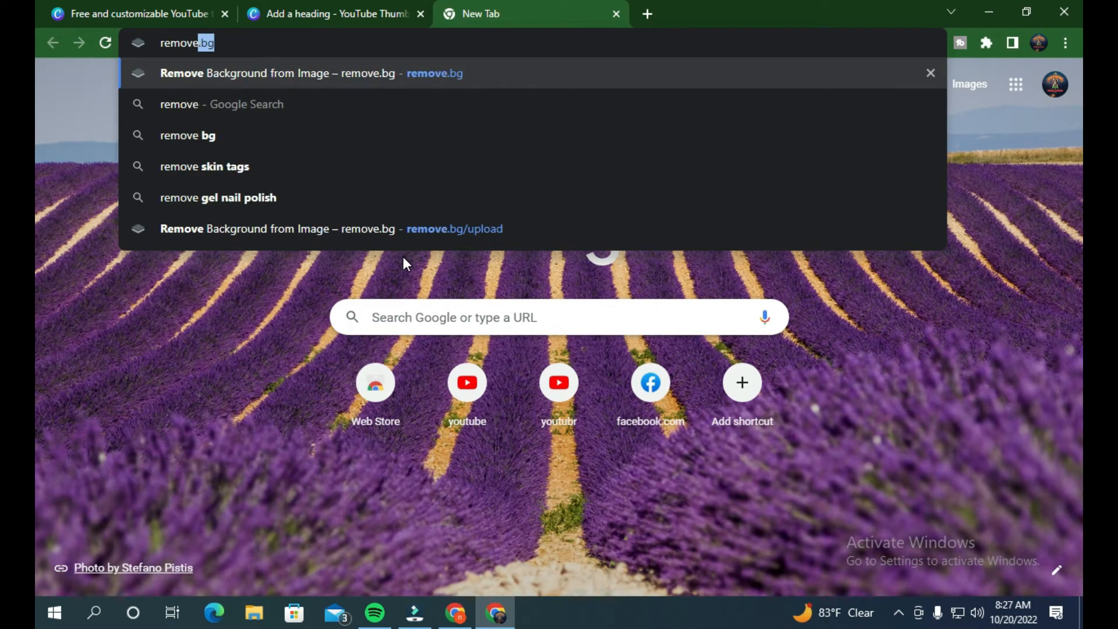
text(.bg)
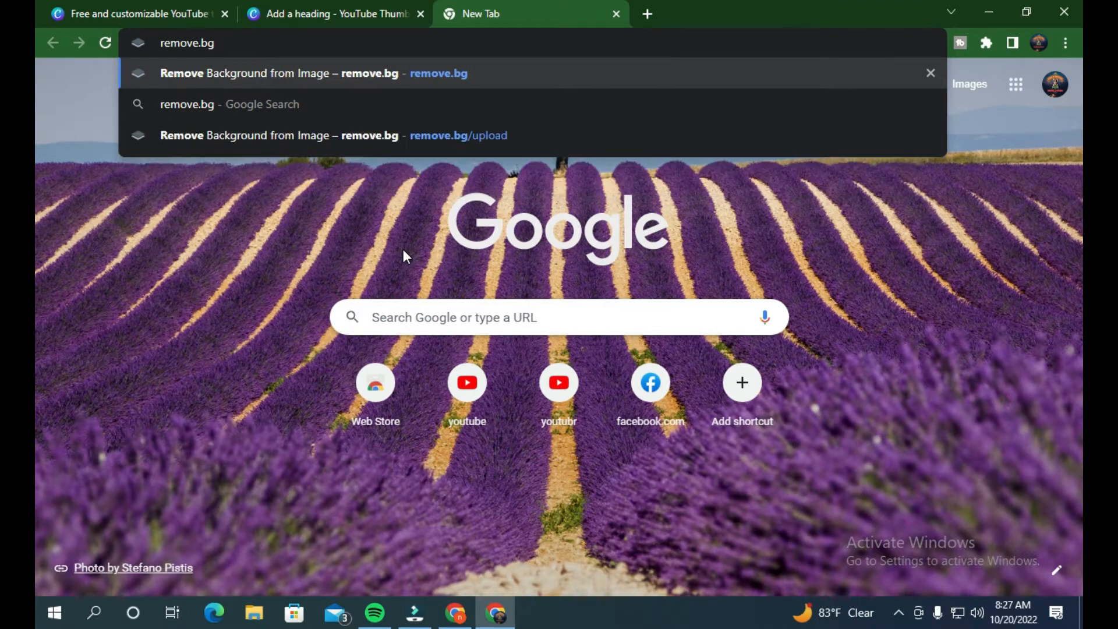
key(Return)
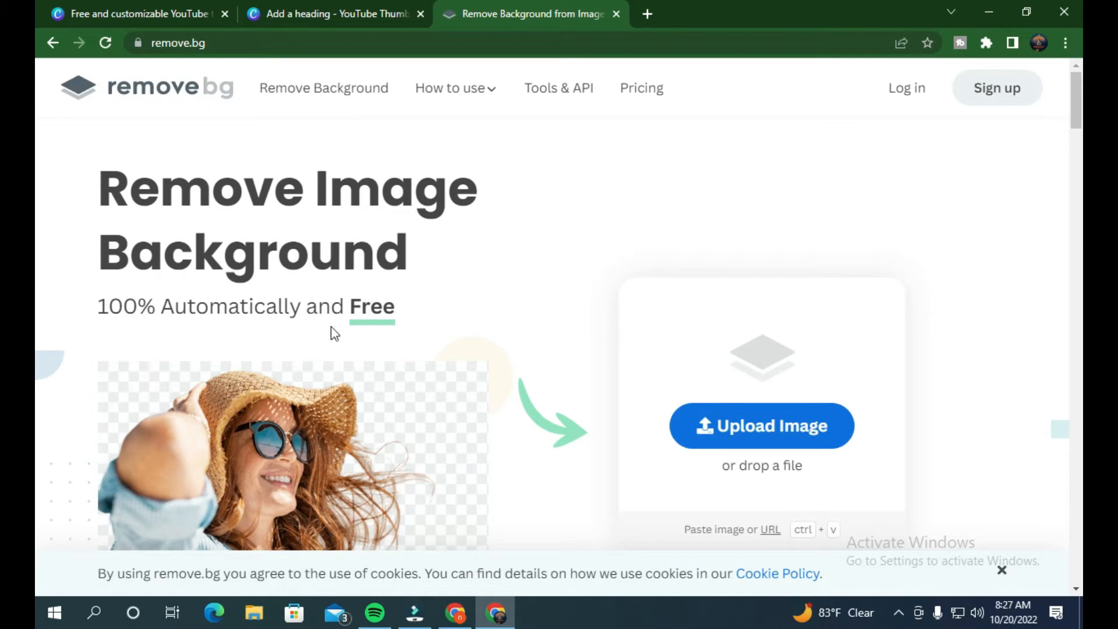
Step: Upload the portrait JPG starting with 311518999 from the Downloads folder to remove.bg to strip its background
click(749, 426)
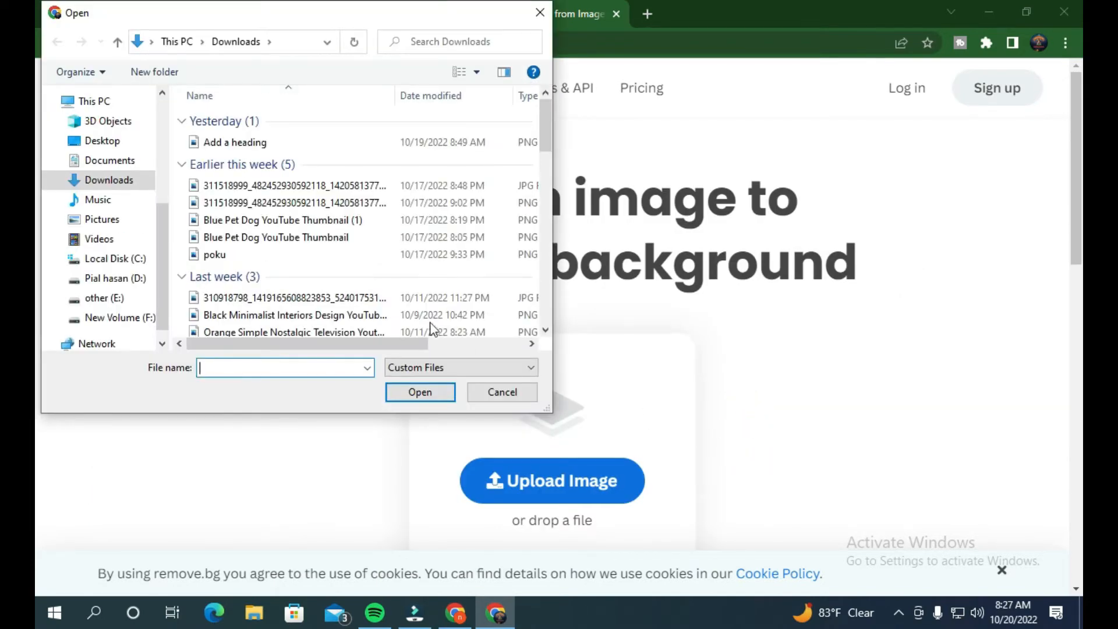
click(269, 187)
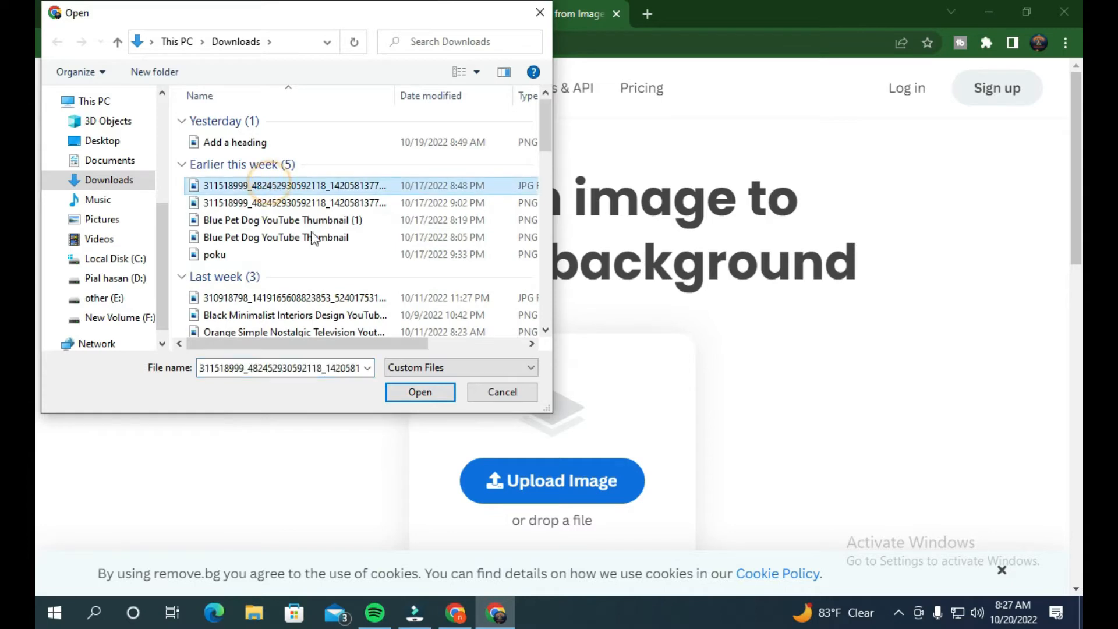
click(424, 392)
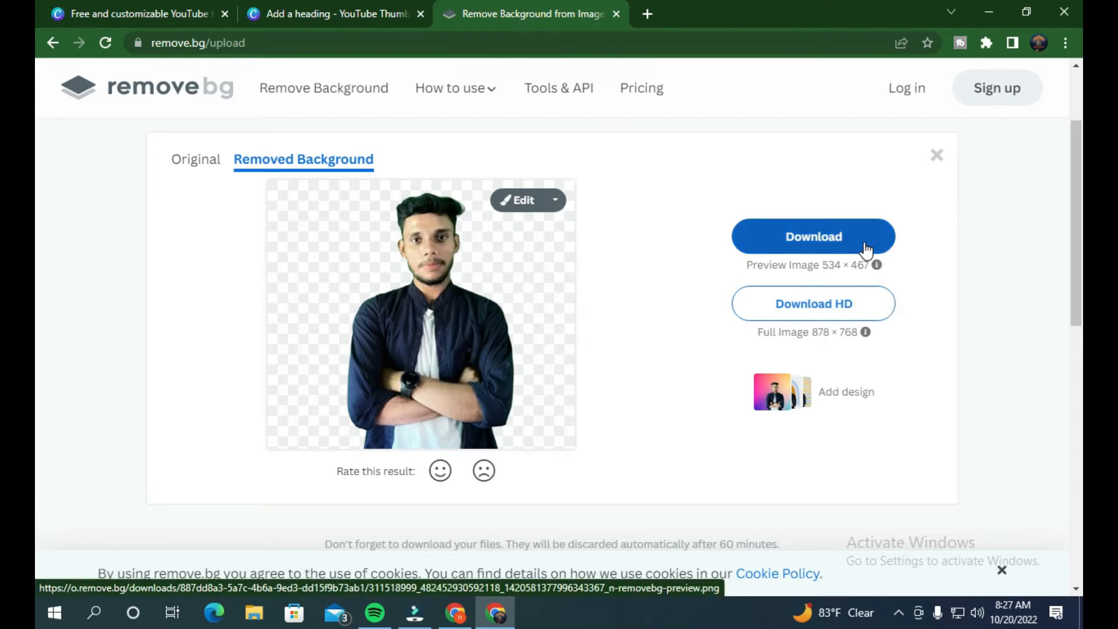
Step: Return to the Canva thumbnail design and delete the green-screen portrait from the page
click(319, 8)
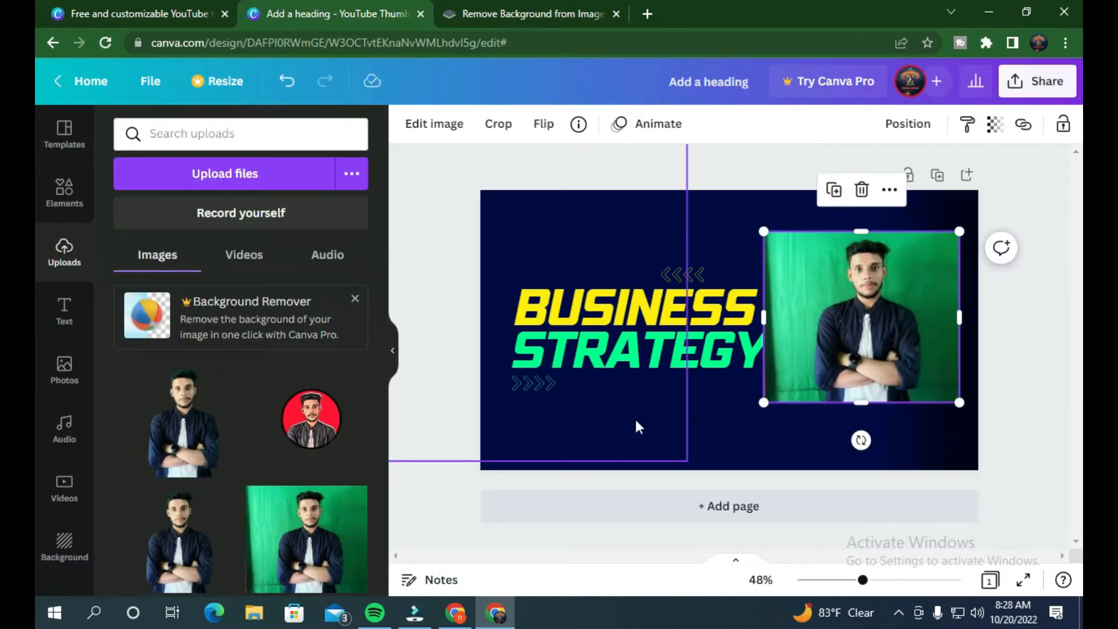
click(861, 192)
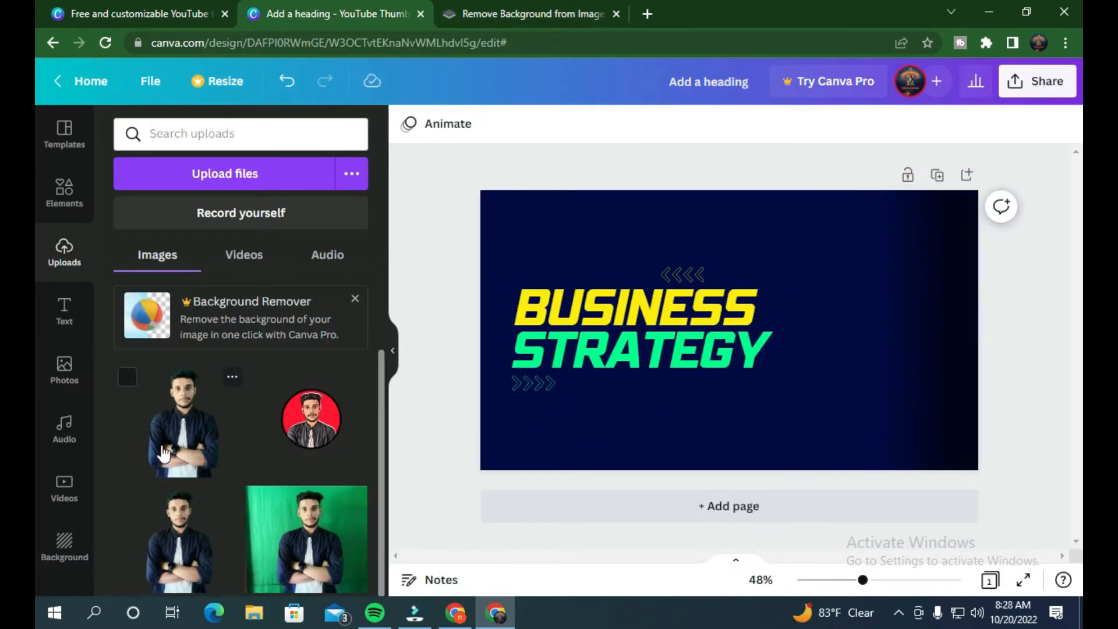
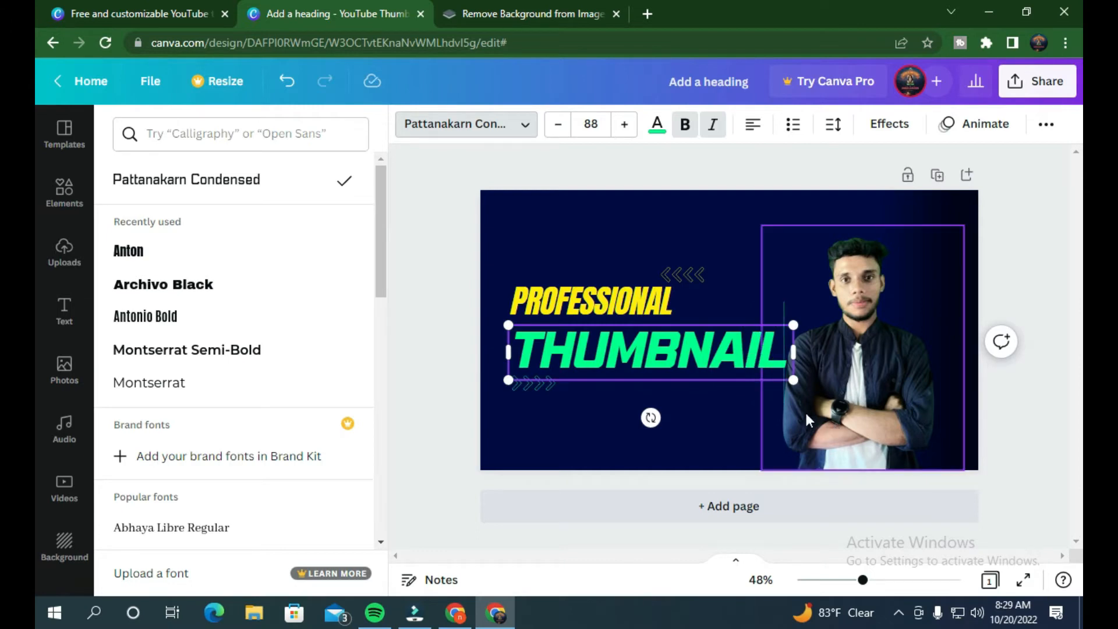
Step: Set the THUMBNAIL text's font size to 80 and narrow its text box to fit the word
click(560, 135)
click(560, 135)
click(560, 135)
click(560, 135)
click(561, 135)
click(561, 135)
click(560, 135)
click(560, 135)
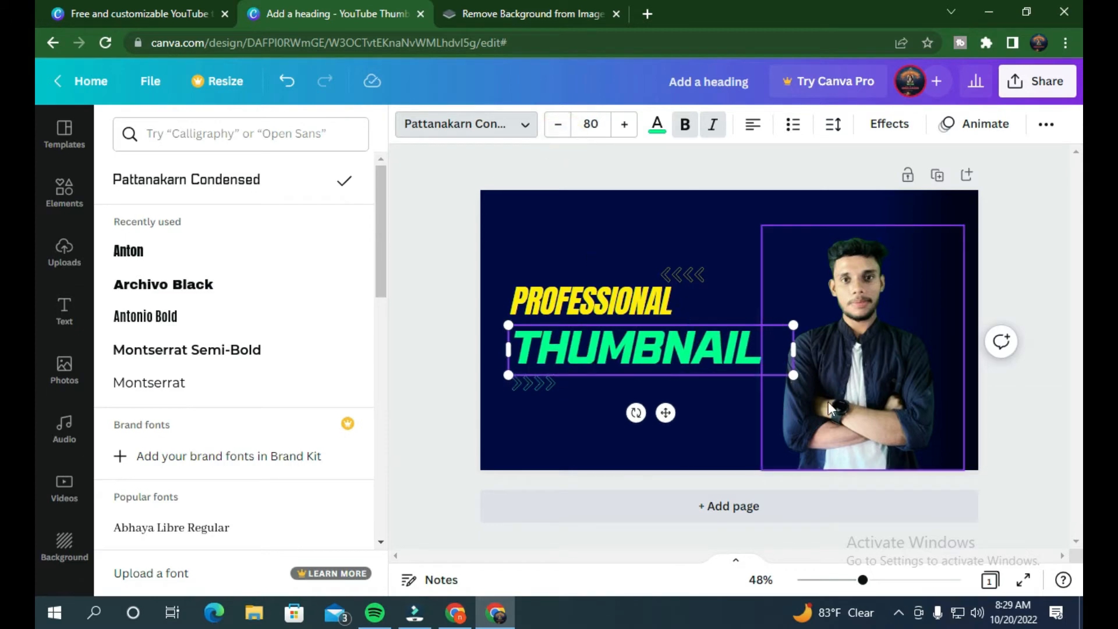
drag(798, 351, 764, 351)
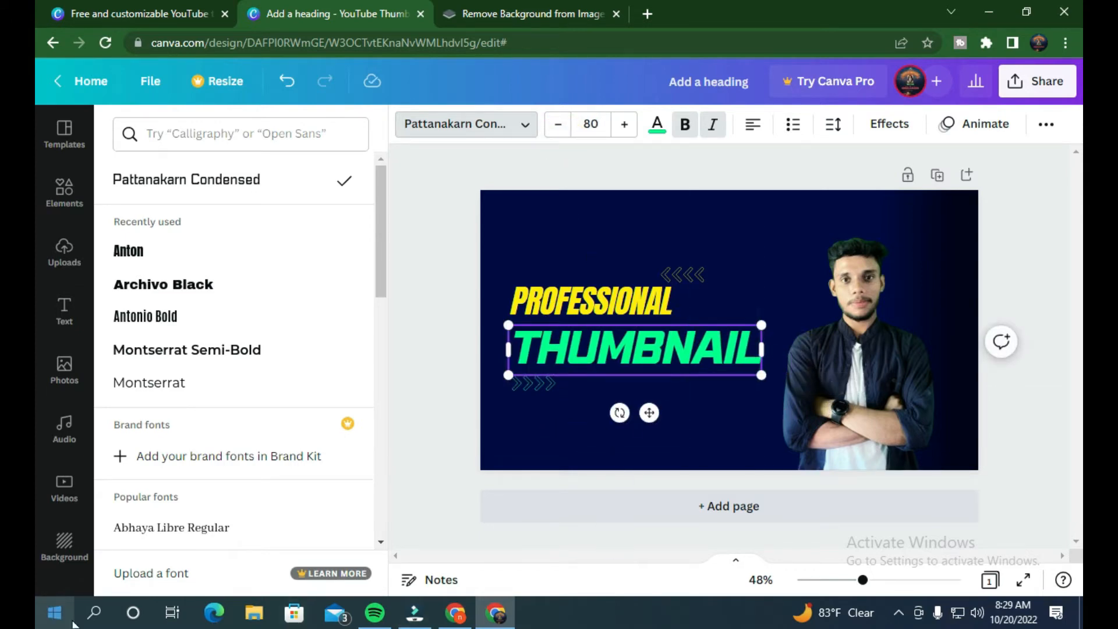
Step: Examine the color choices for the THUMBNAIL text and the brand color options in the Brand Kit
click(657, 126)
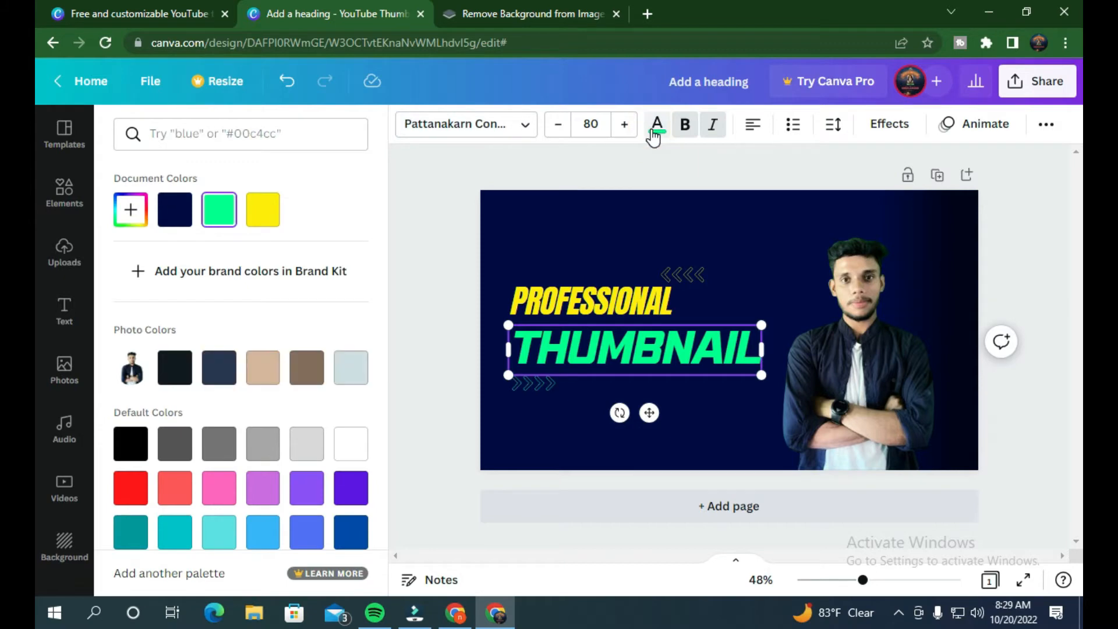
scroll(248, 387, down, 1)
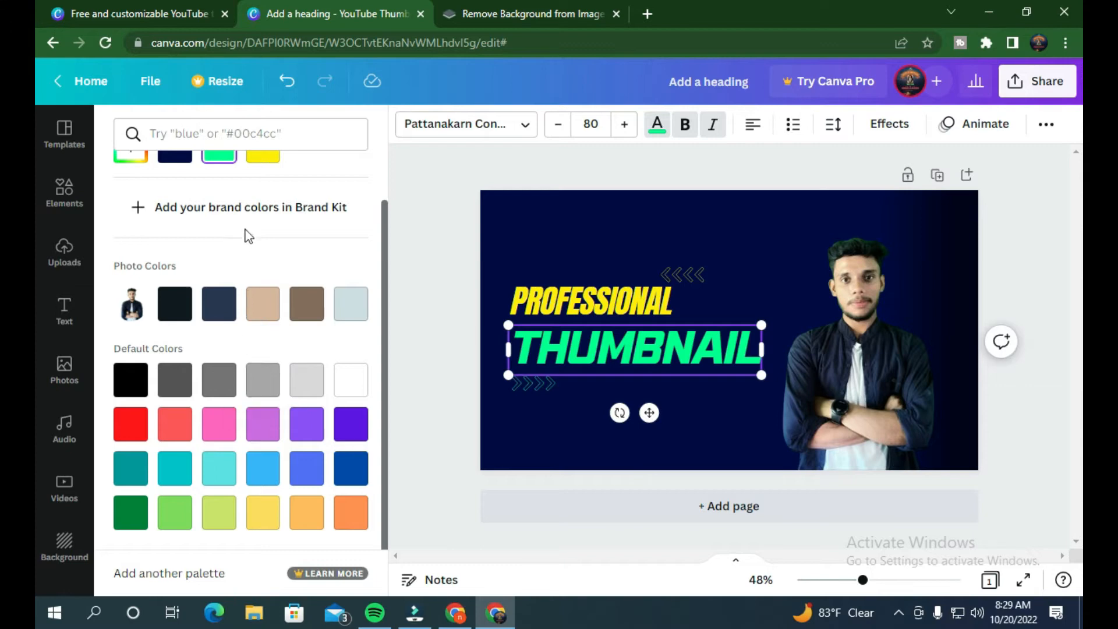
scroll(250, 245, up, 1)
click(142, 272)
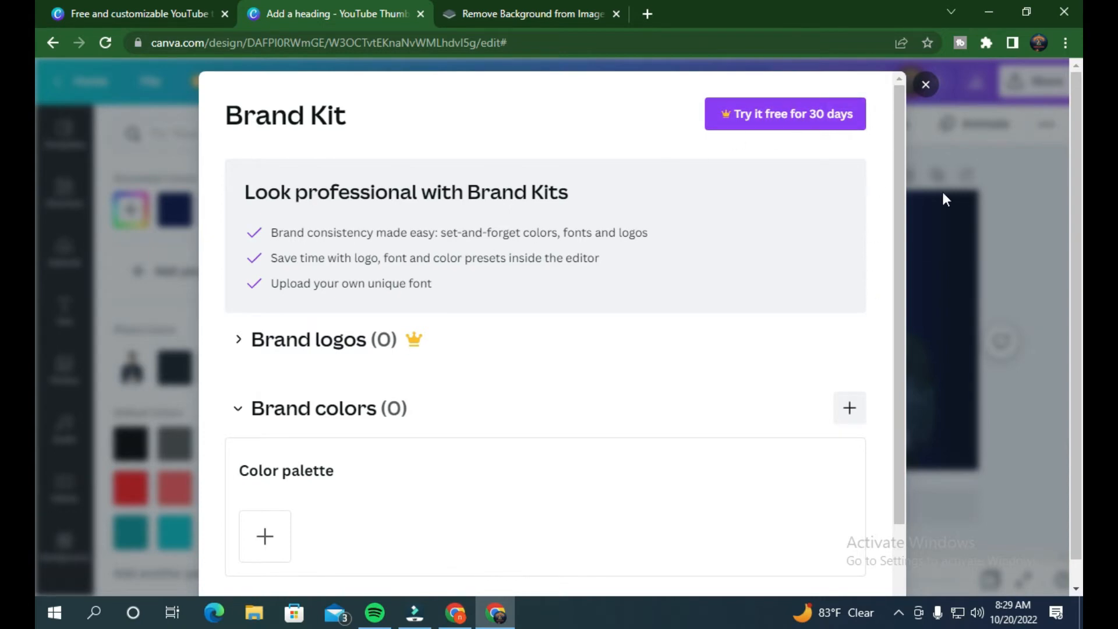
click(925, 86)
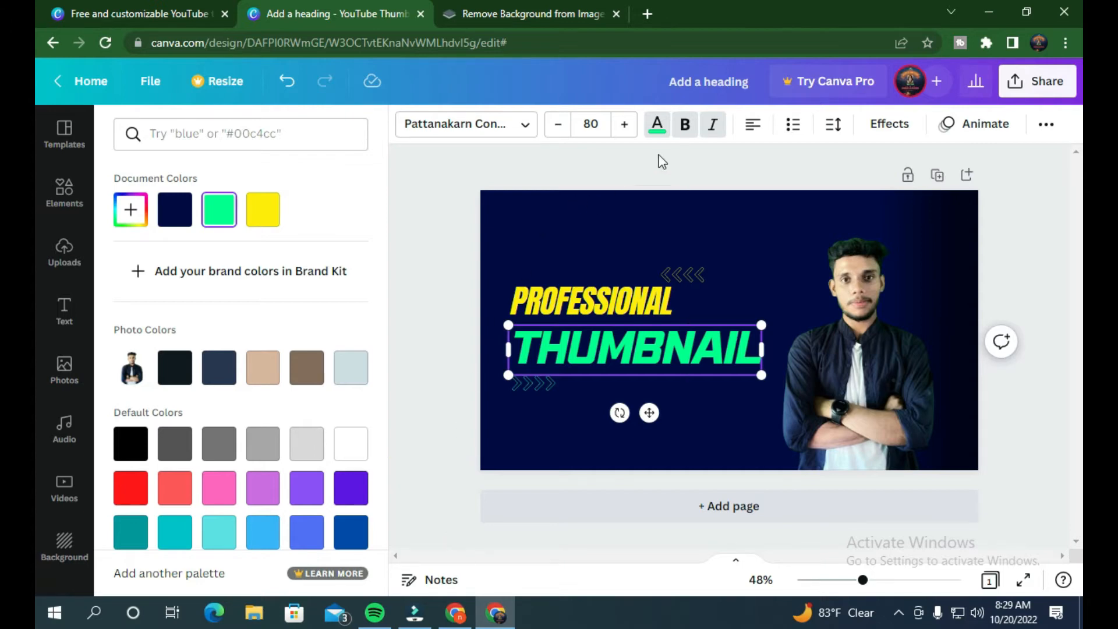
Step: Turn off bold and italic for the THUMBNAIL text and tighten its letter spacing to -52
click(690, 132)
click(712, 128)
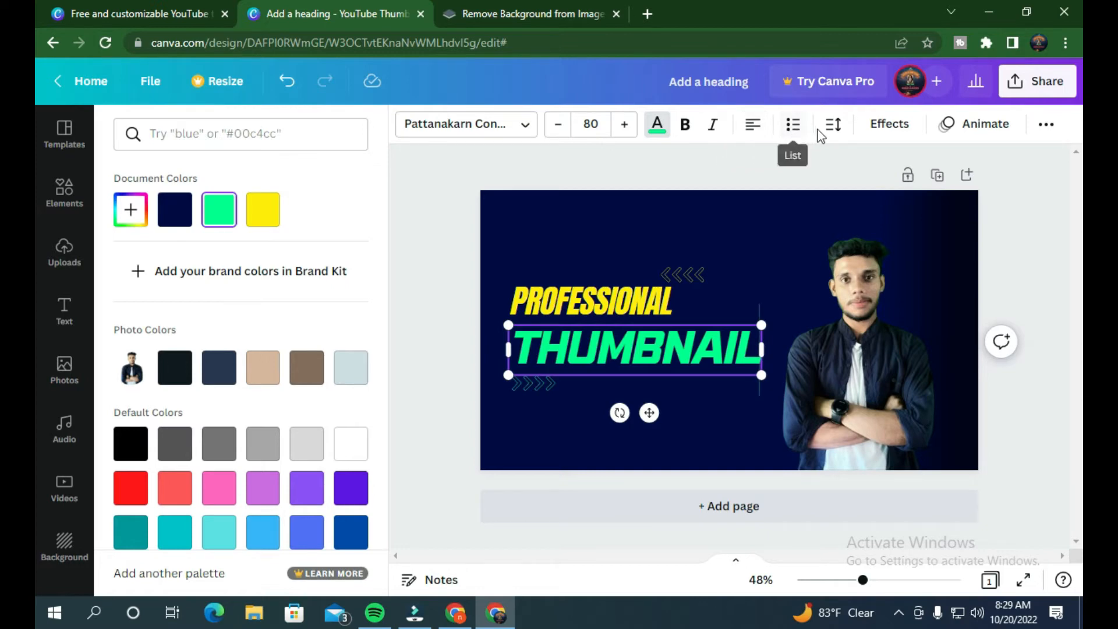
click(835, 130)
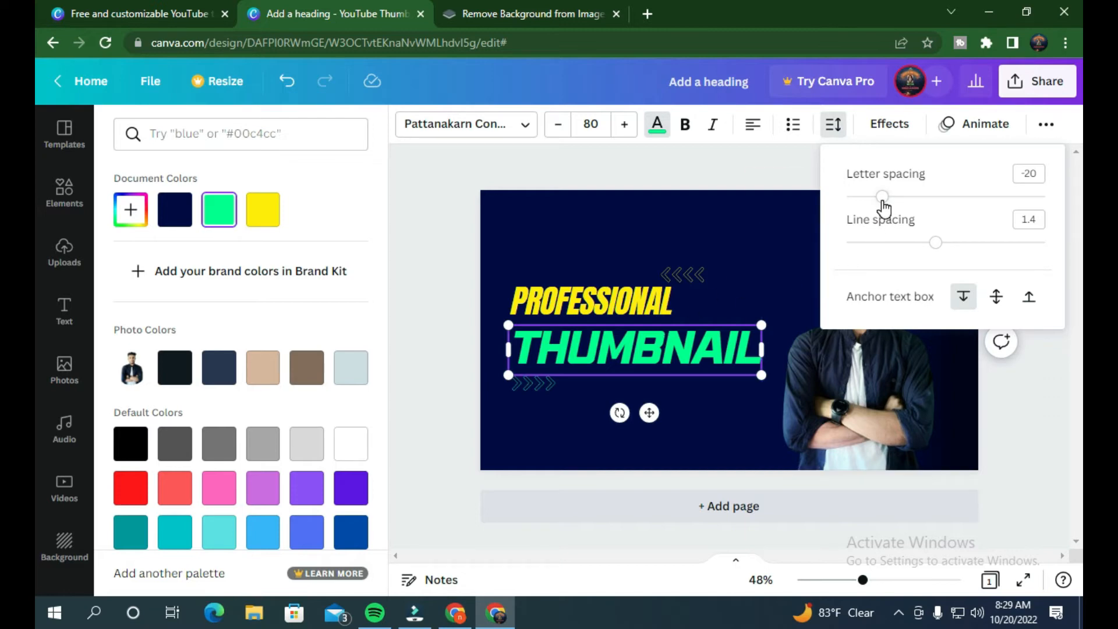
mouse_move(882, 199)
mouse_down()
mouse_move(935, 200)
mouse_move(866, 207)
mouse_move(878, 211)
mouse_up()
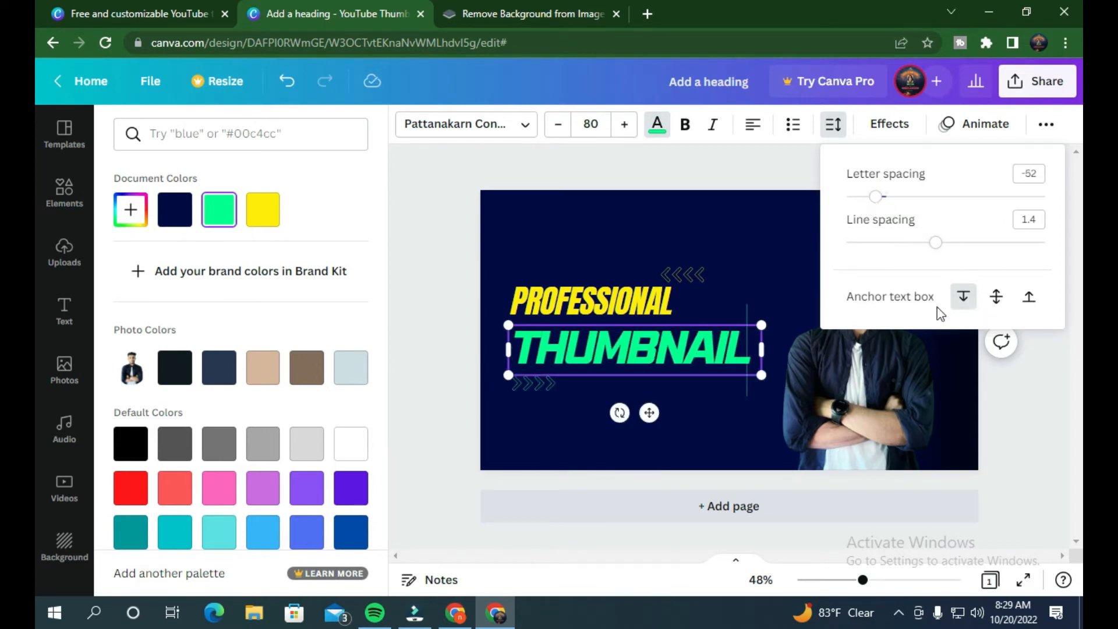
click(730, 159)
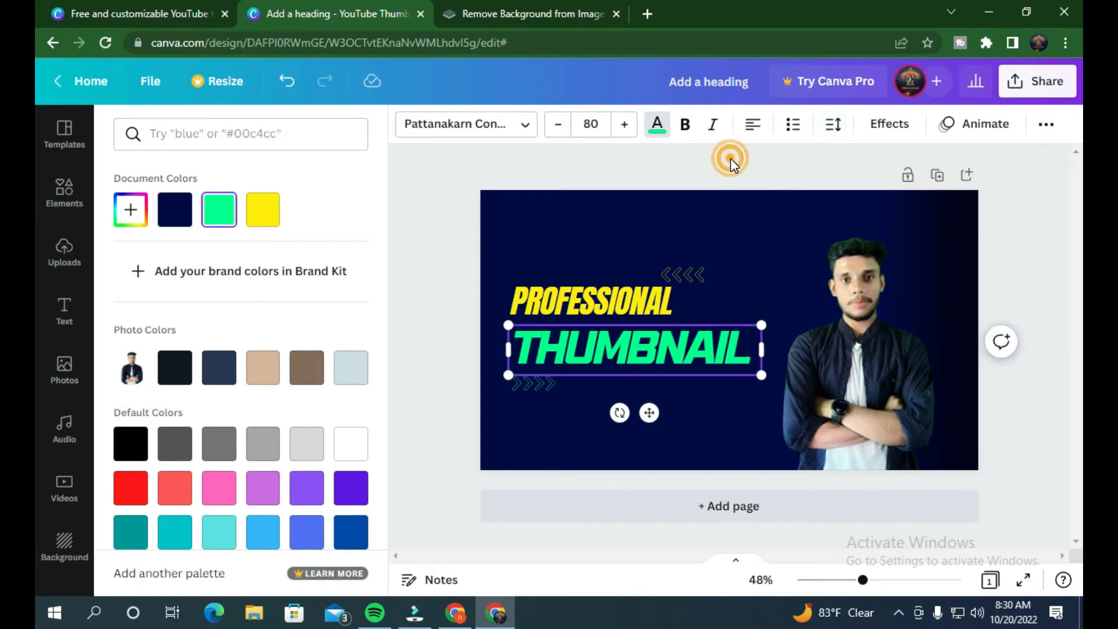
Step: Apply the Background text effect to the THUMBNAIL text
click(873, 125)
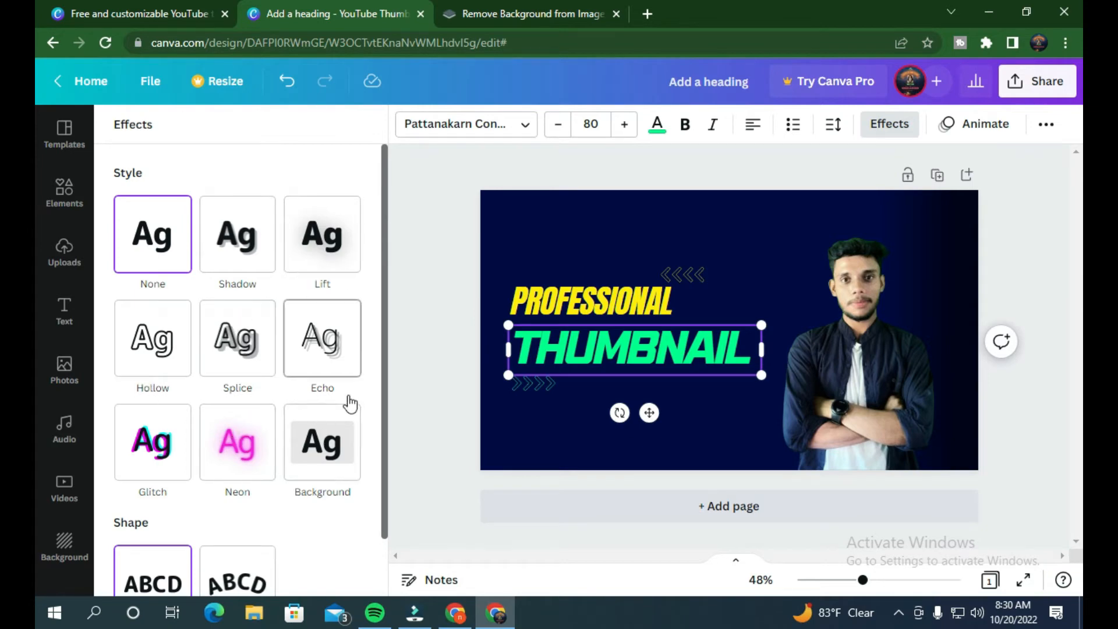
click(343, 471)
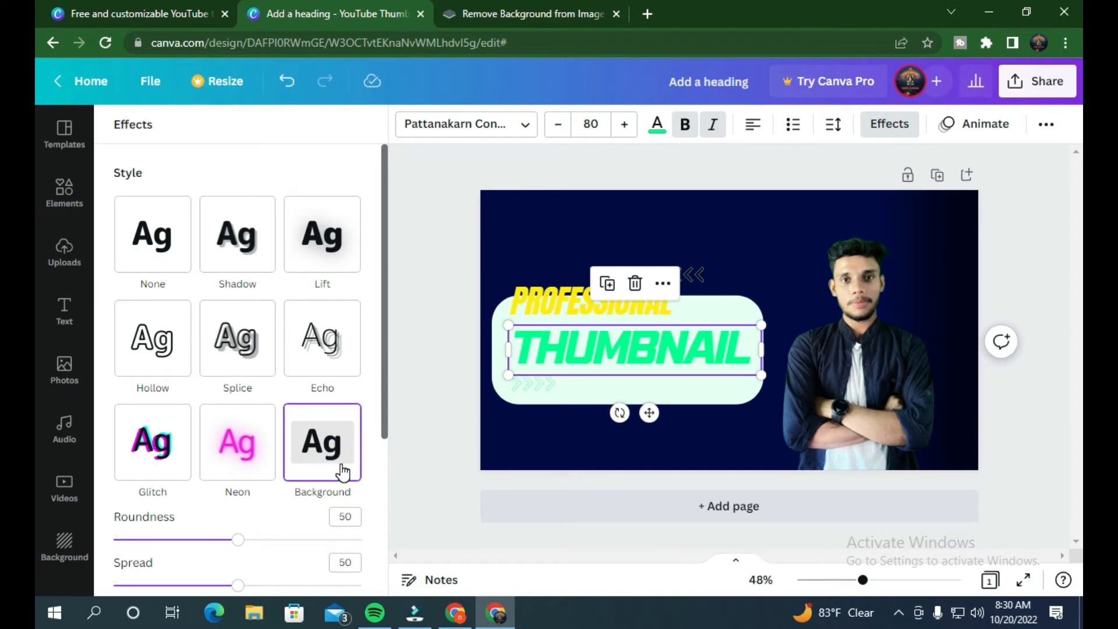
Step: Restore the deleted THUMBNAIL text and undo its Background effect
click(634, 283)
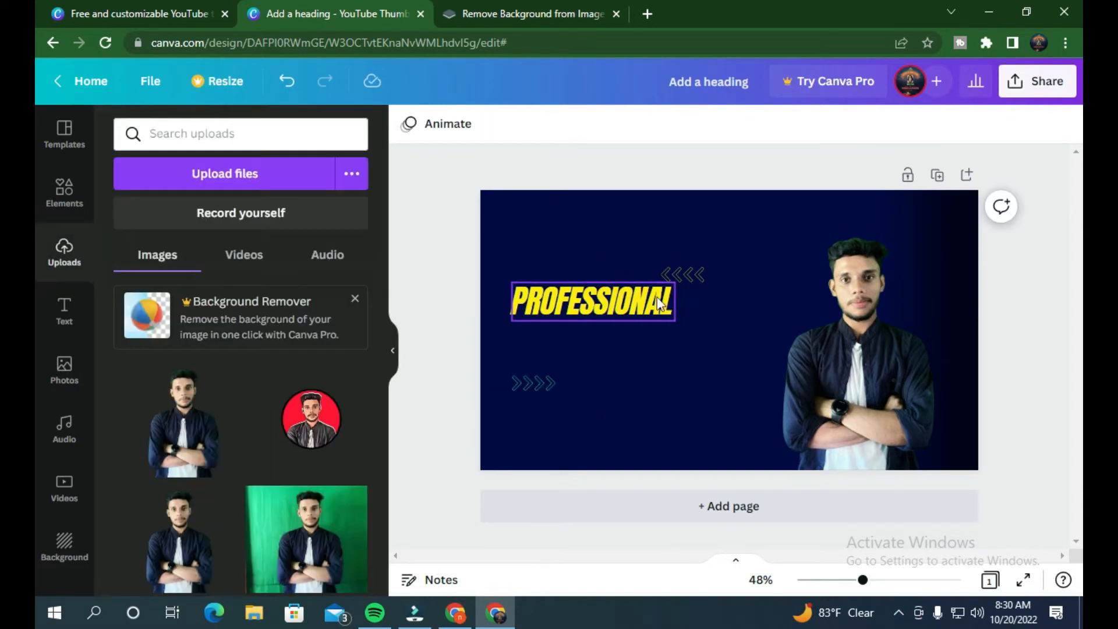
key(ctrl+z)
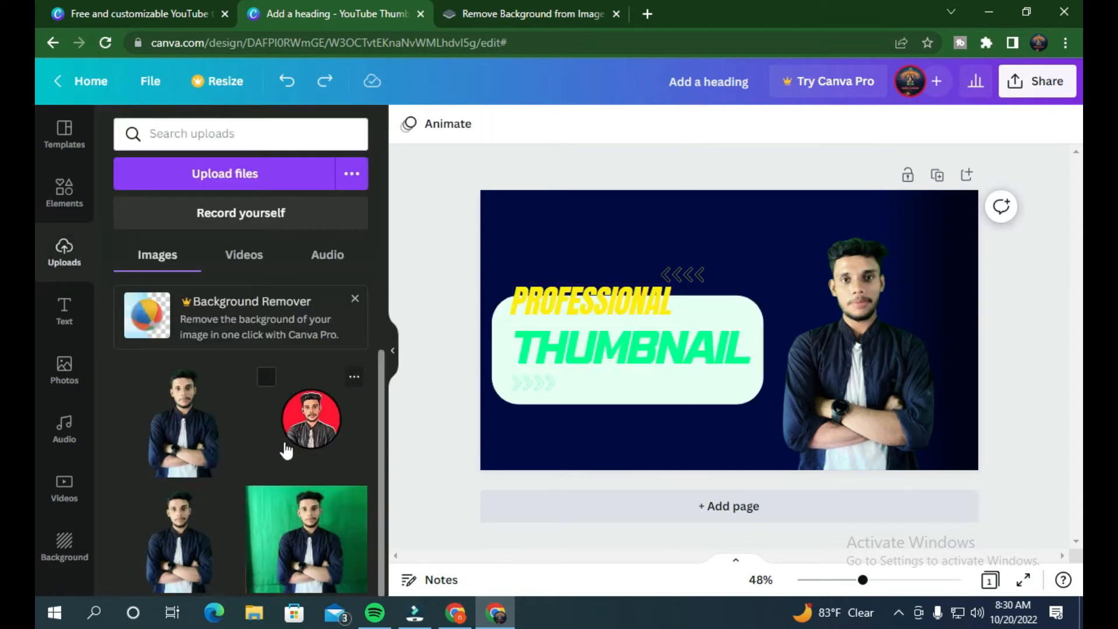
click(679, 348)
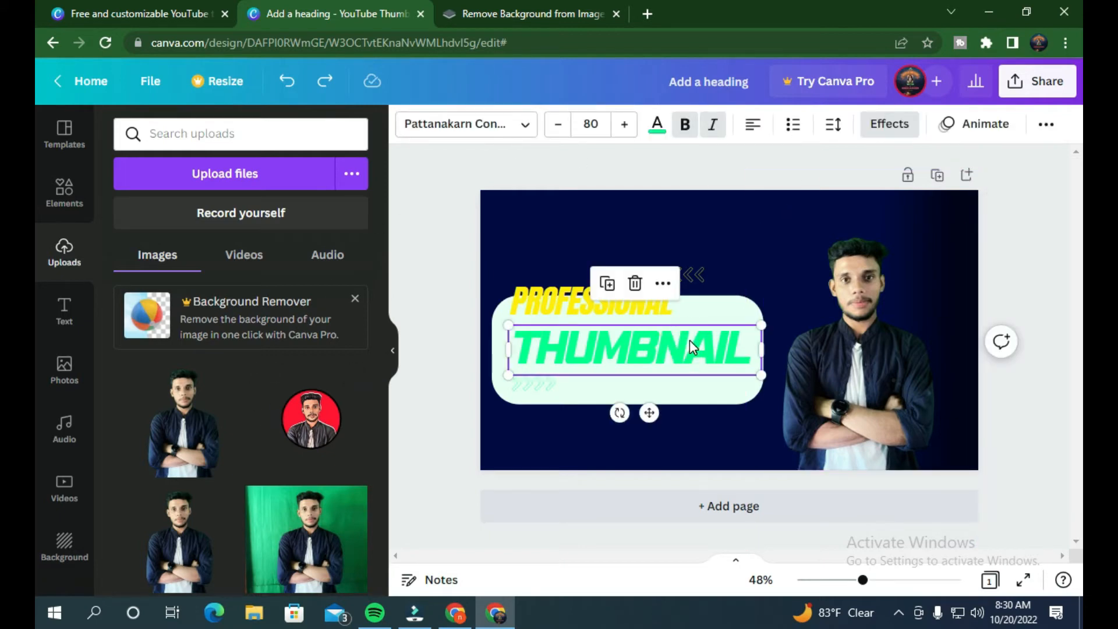
key(ctrl+z)
drag(696, 409, 639, 451)
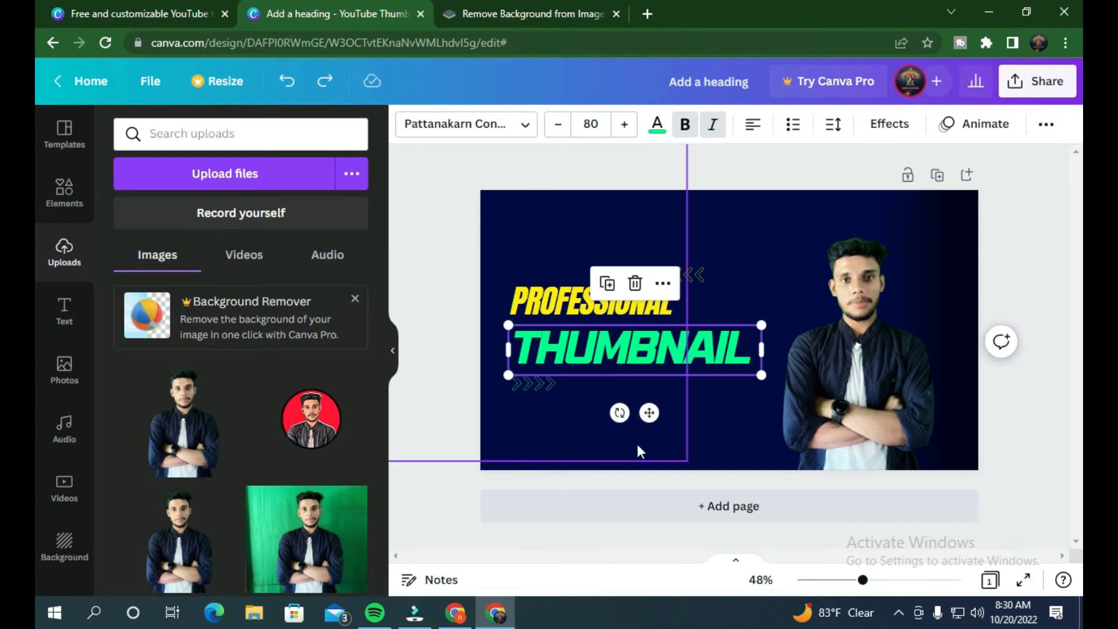
Step: Adjust the portrait image to brightness 11, contrast 8 and saturation 10
click(831, 357)
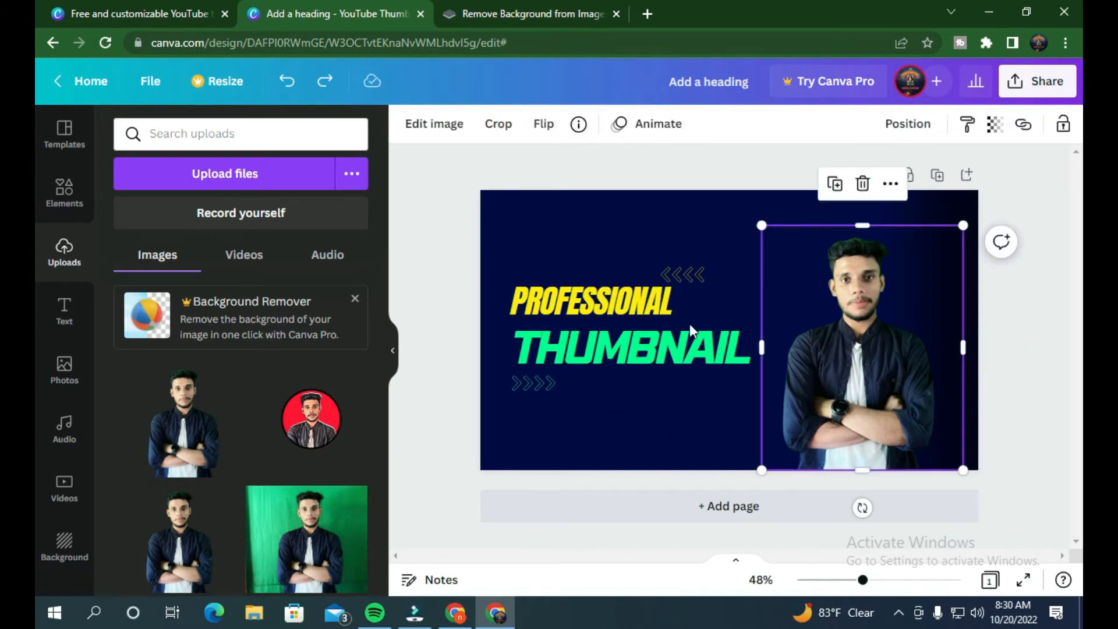
click(446, 135)
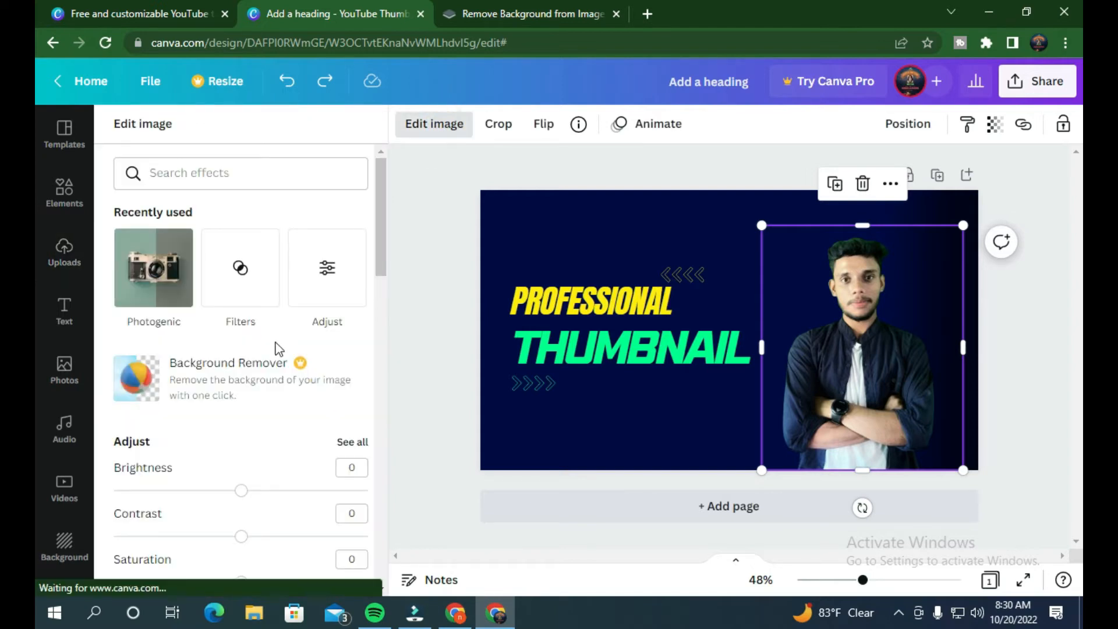
scroll(274, 350, down, 3)
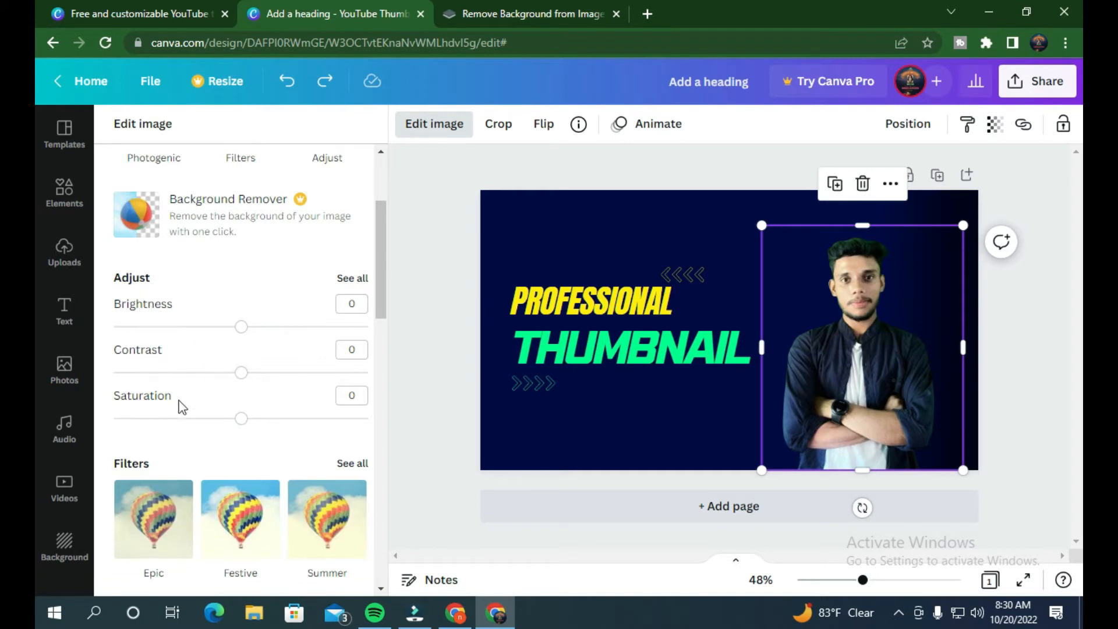
click(351, 279)
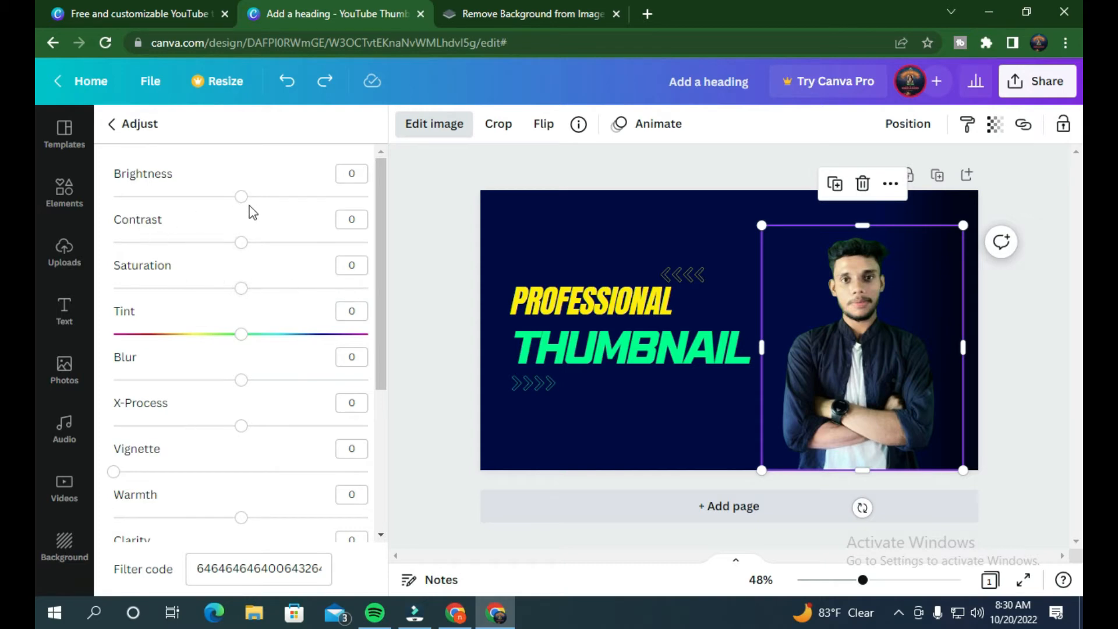
drag(240, 204, 250, 243)
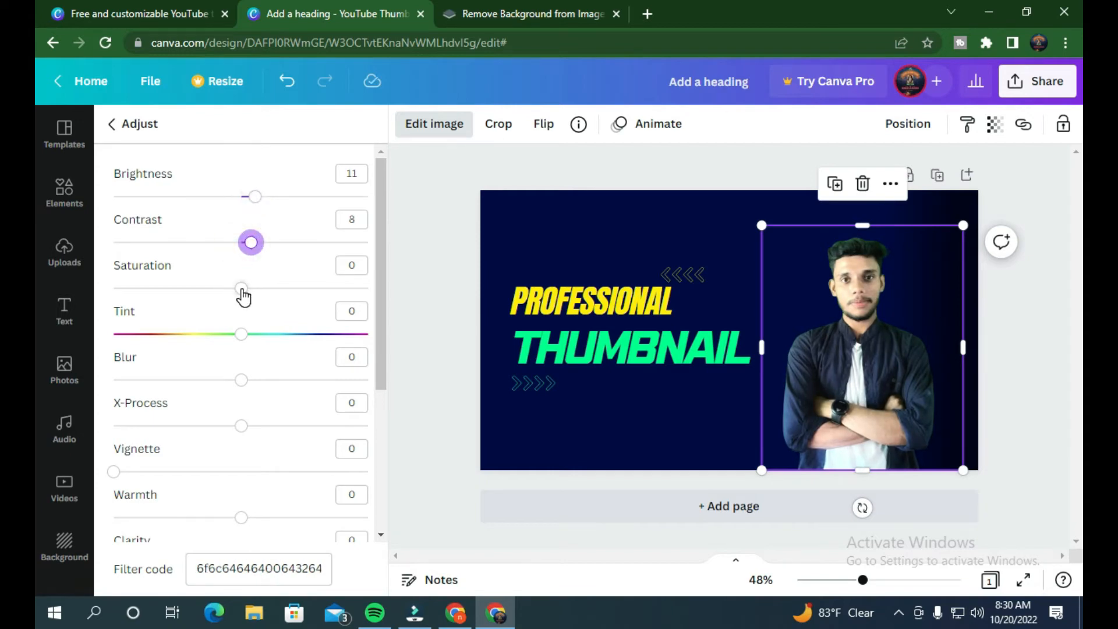
mouse_move(241, 289)
mouse_down()
mouse_move(279, 302)
mouse_move(241, 303)
mouse_up()
scroll(230, 379, down, 2)
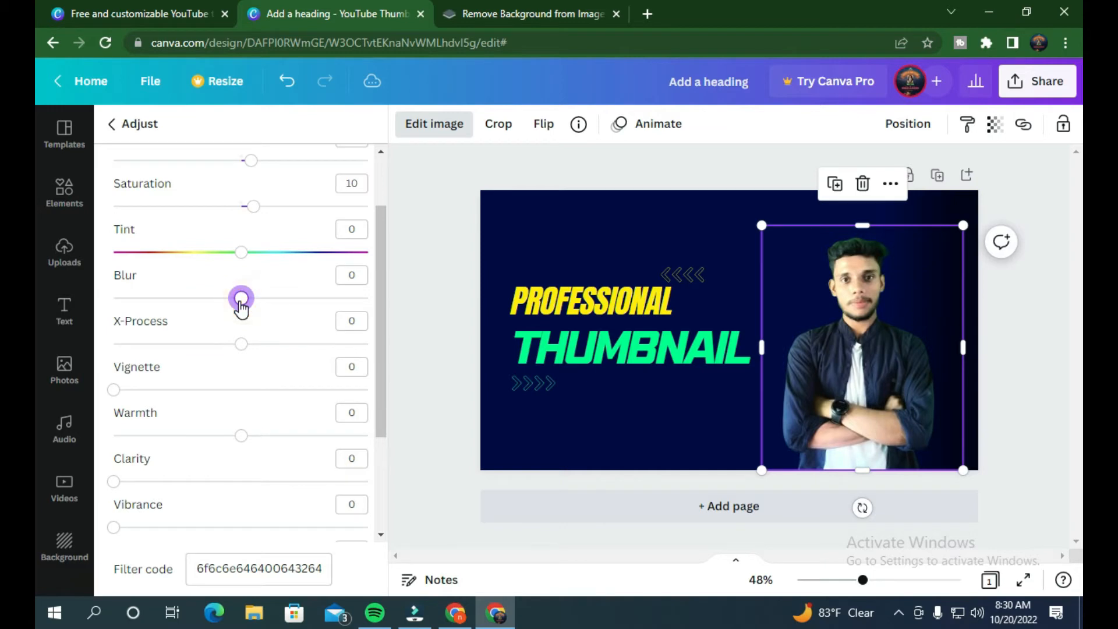
scroll(264, 359, down, 1)
scroll(264, 358, down, 3)
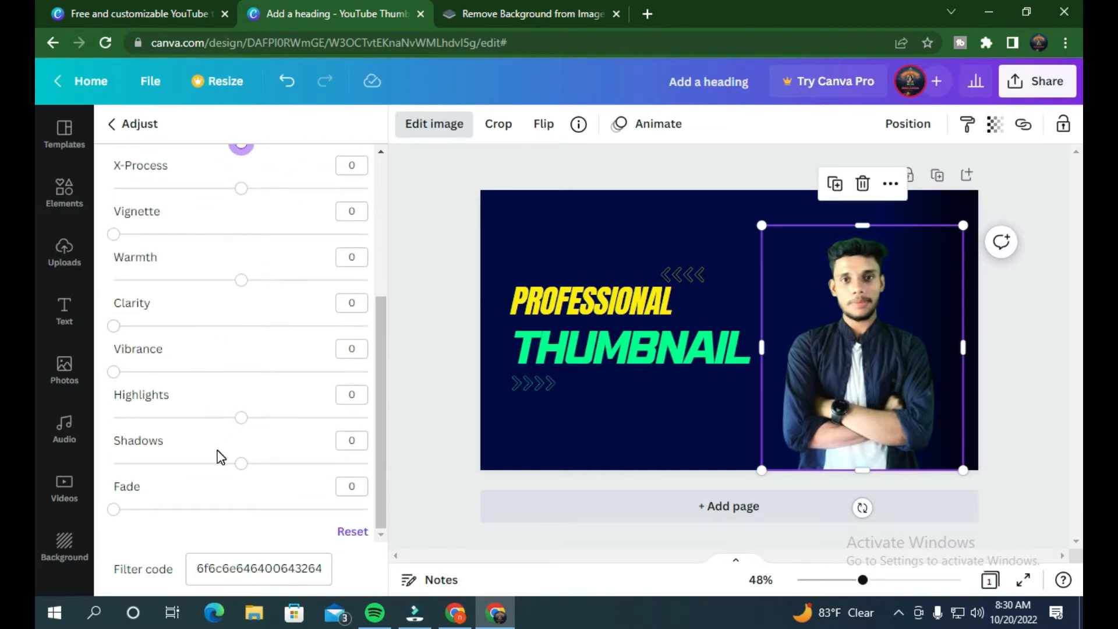
click(111, 124)
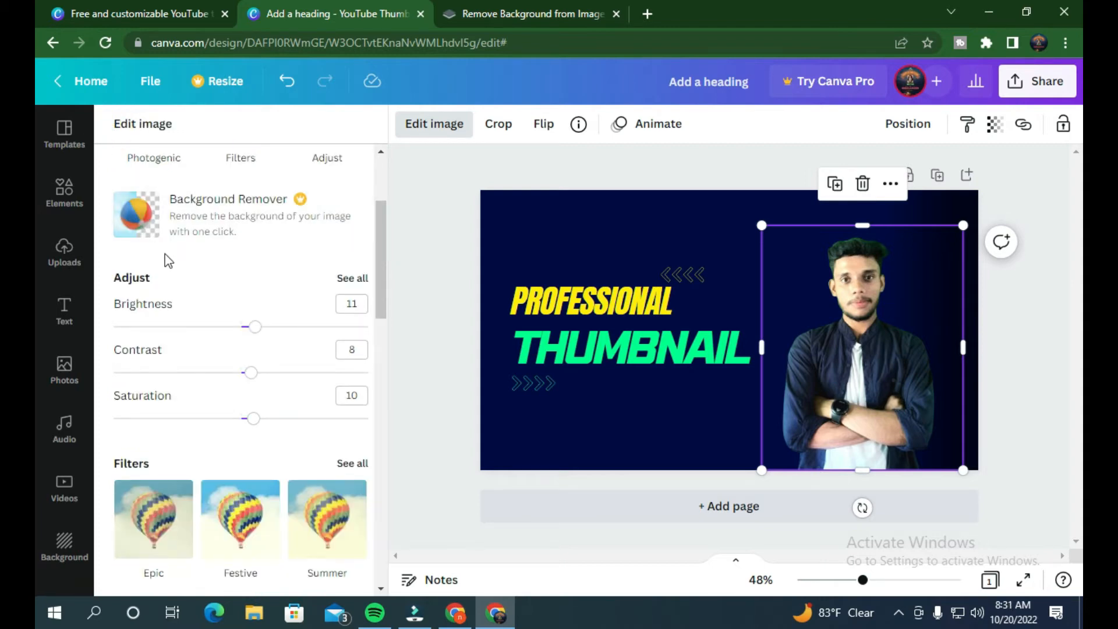
Step: Try the Festive, Rosie, Dare and Drama filters on the portrait and set the filter back to None
scroll(164, 256, down, 5)
scroll(237, 257, up, 3)
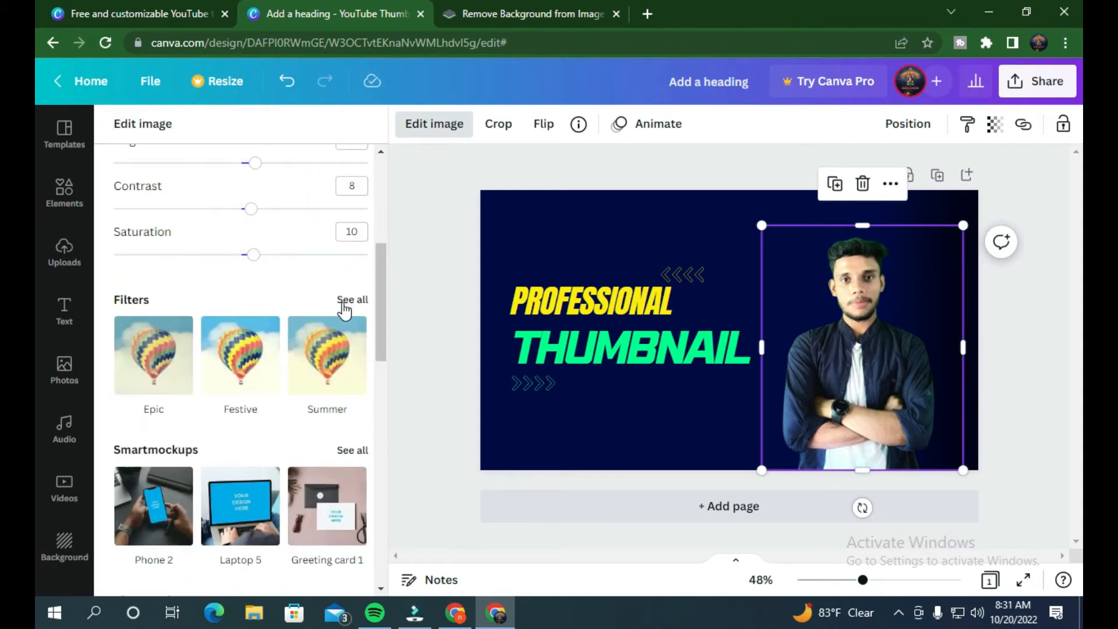
click(229, 358)
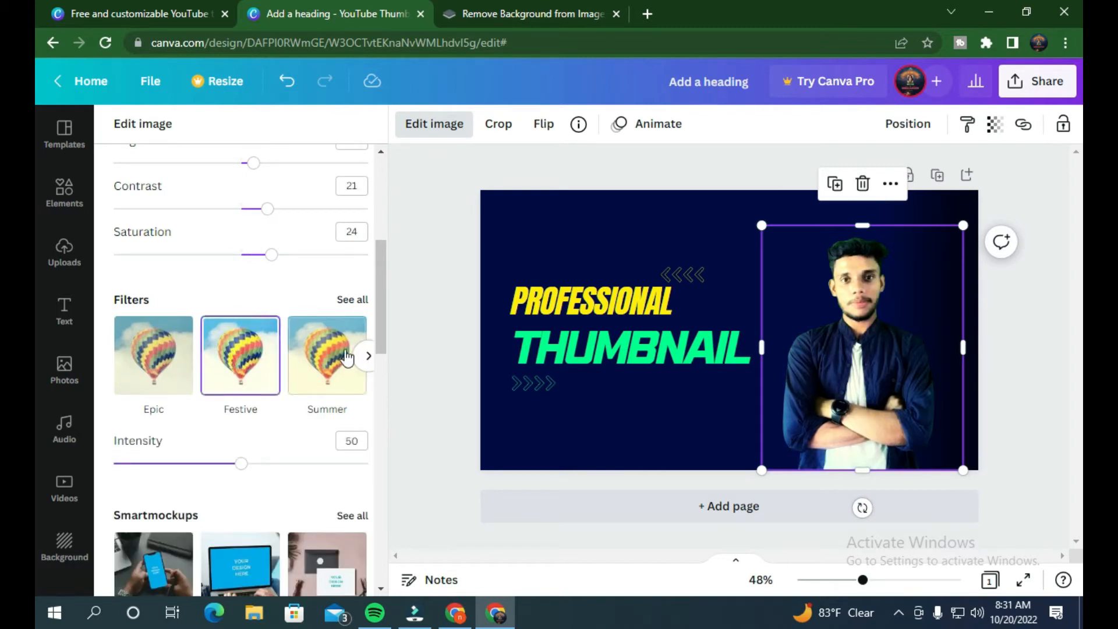
click(353, 300)
scroll(246, 347, down, 5)
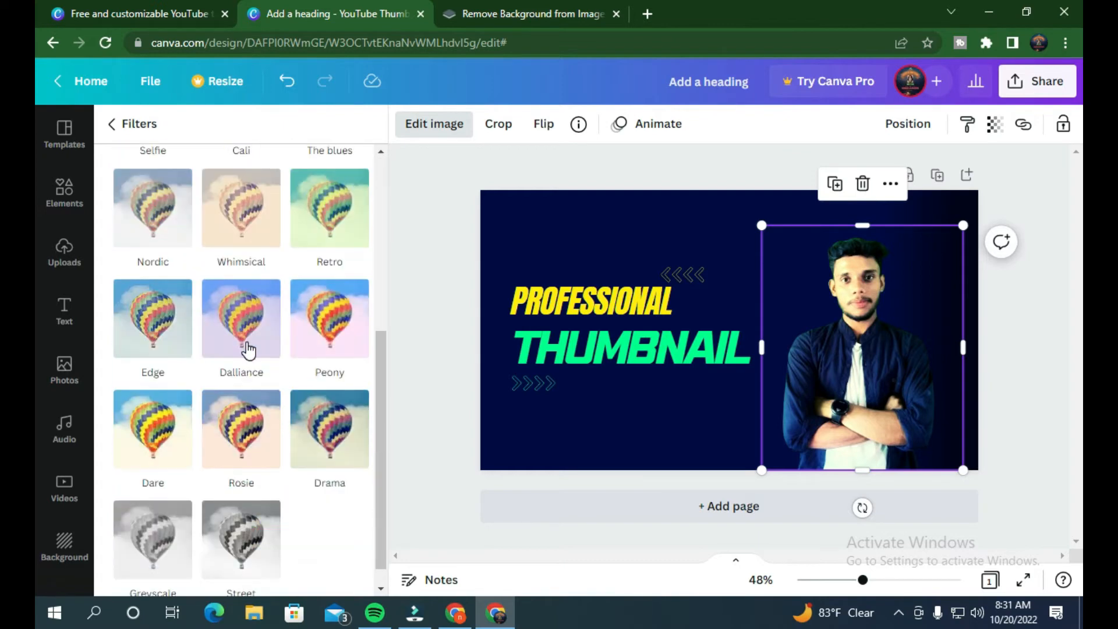
click(218, 416)
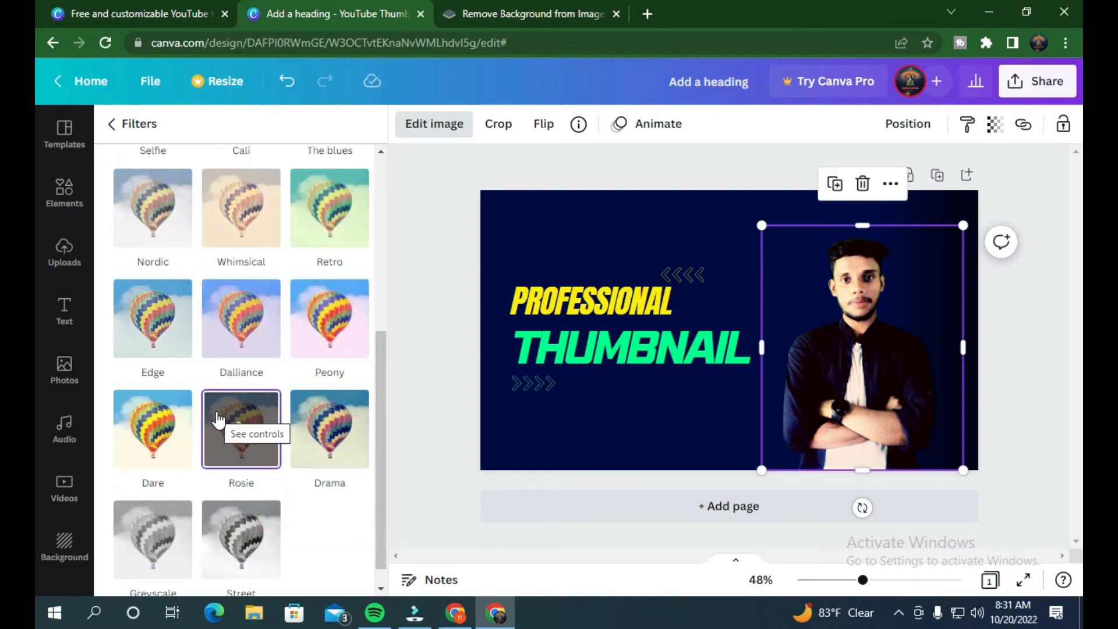
click(133, 432)
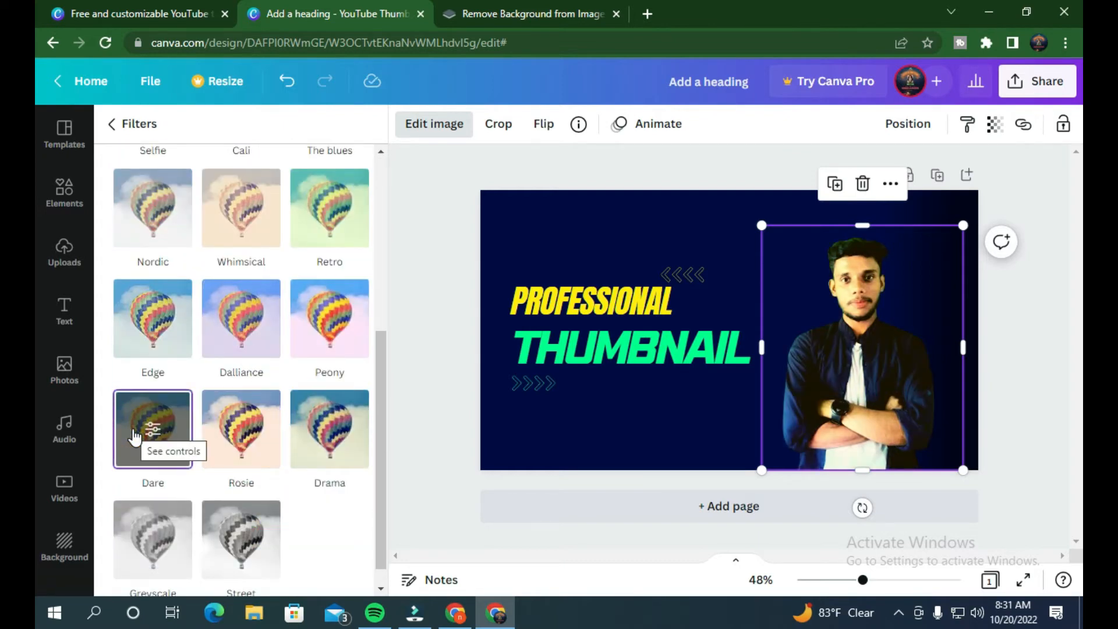
click(314, 428)
scroll(321, 407, up, 5)
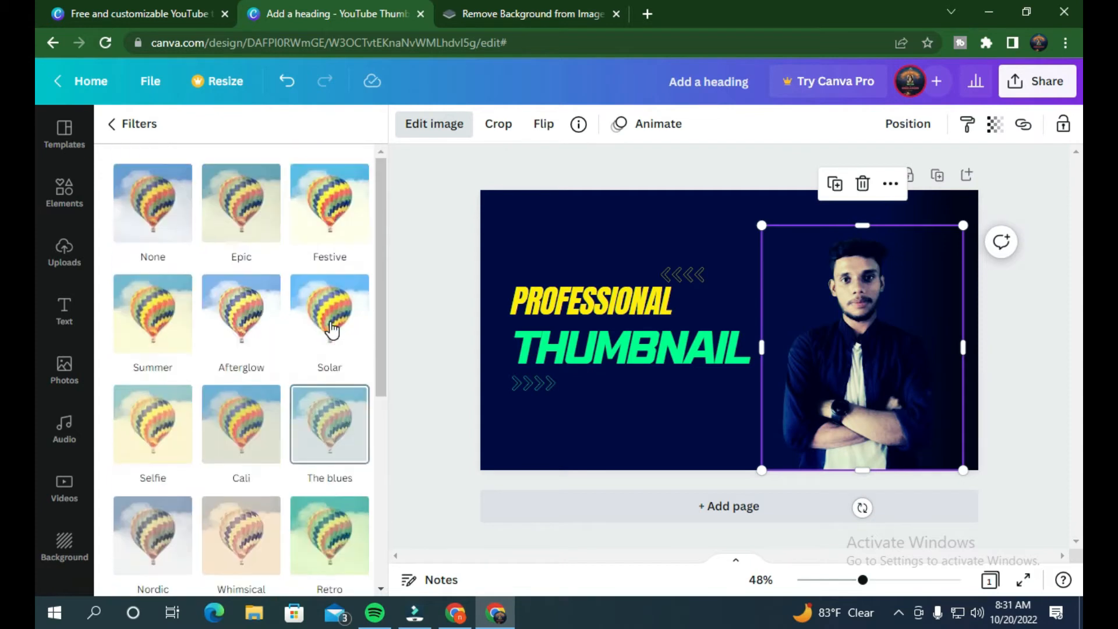
click(144, 224)
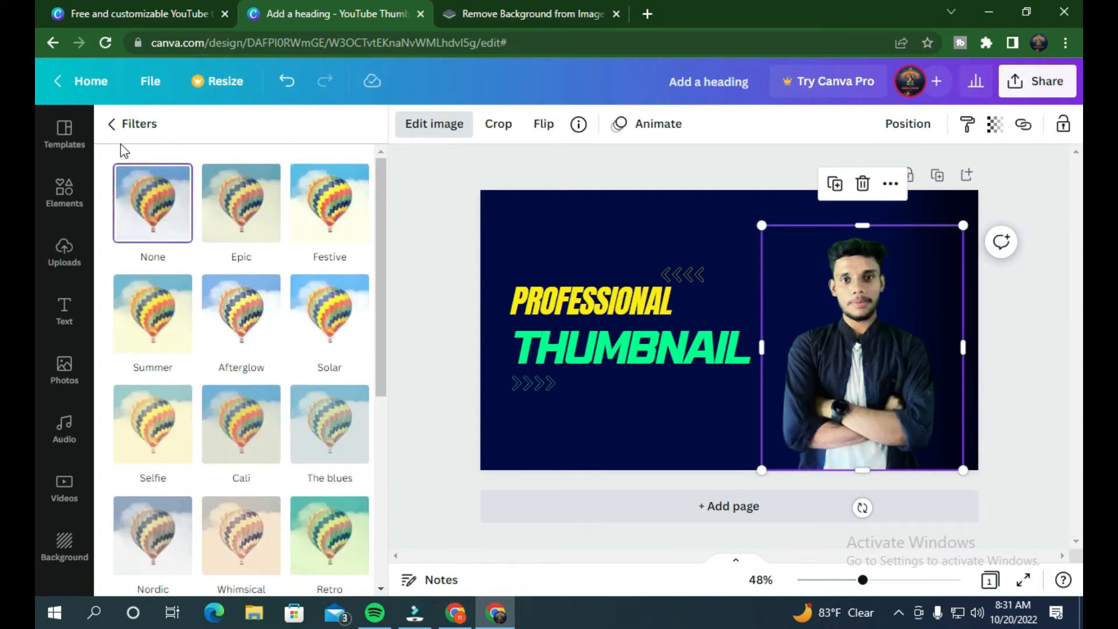
click(111, 125)
Step: Apply the Belvedere Photogenic effect to the portrait
scroll(250, 326, down, 4)
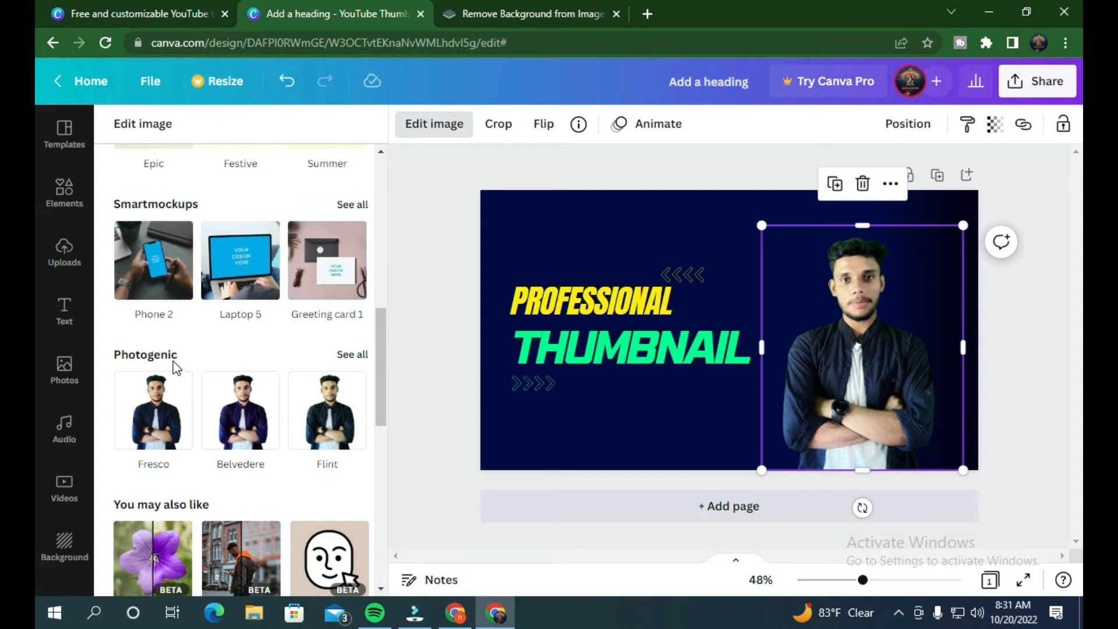
click(268, 418)
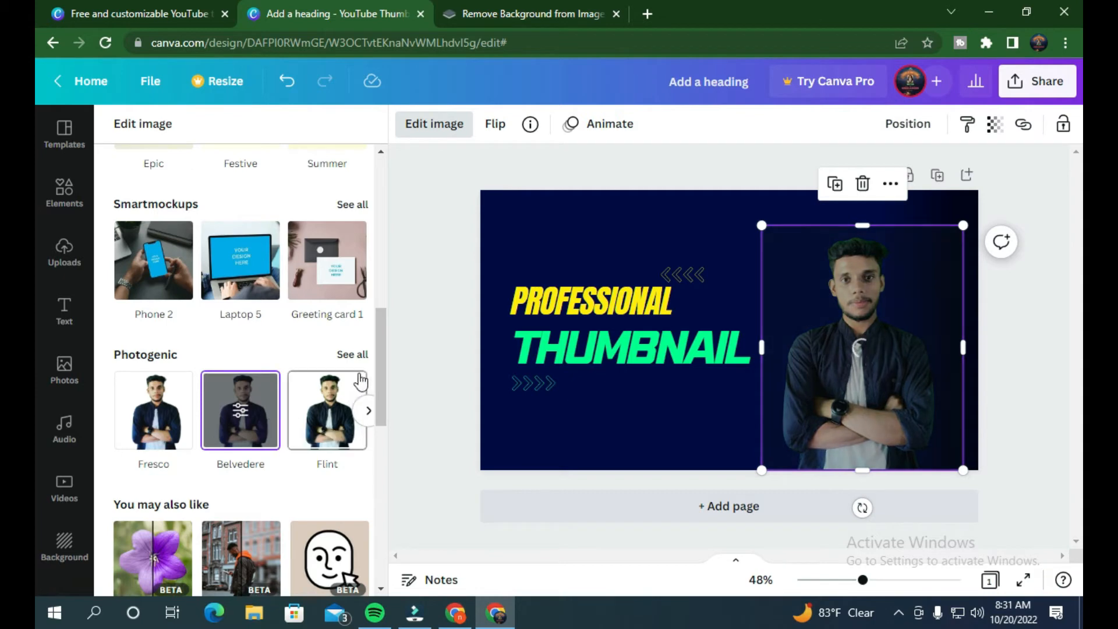
click(361, 355)
scroll(267, 402, down, 5)
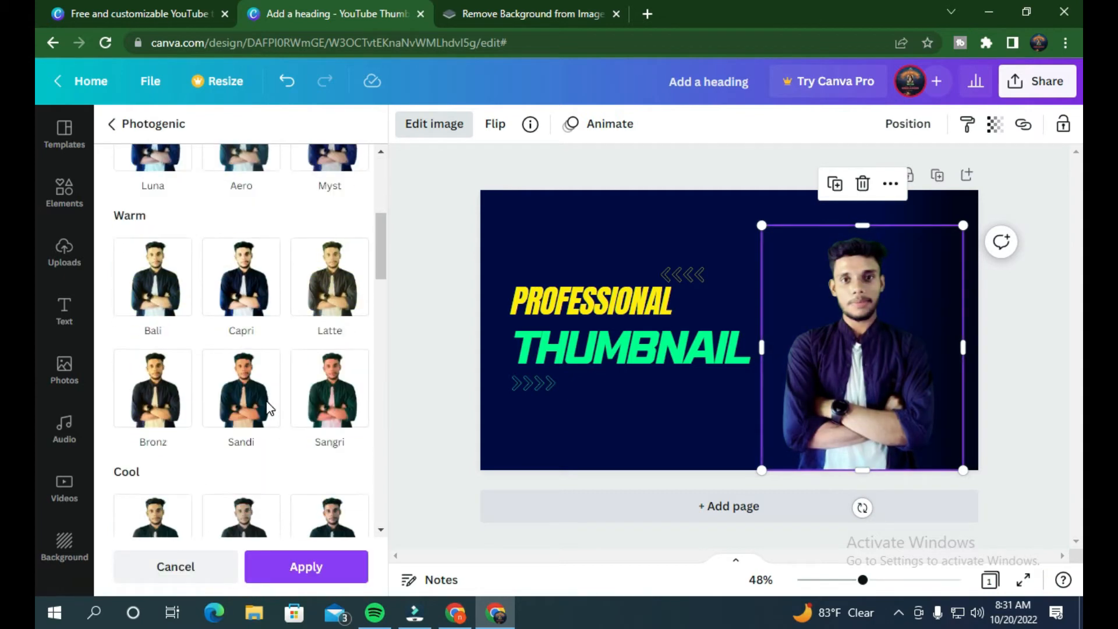
scroll(268, 408, down, 4)
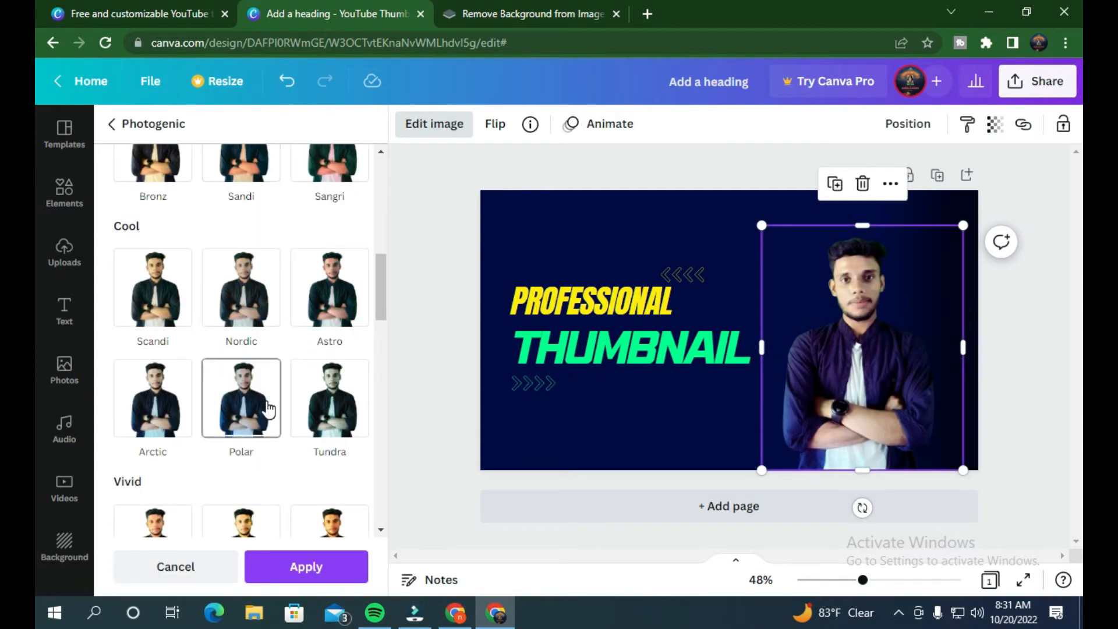
scroll(267, 409, down, 4)
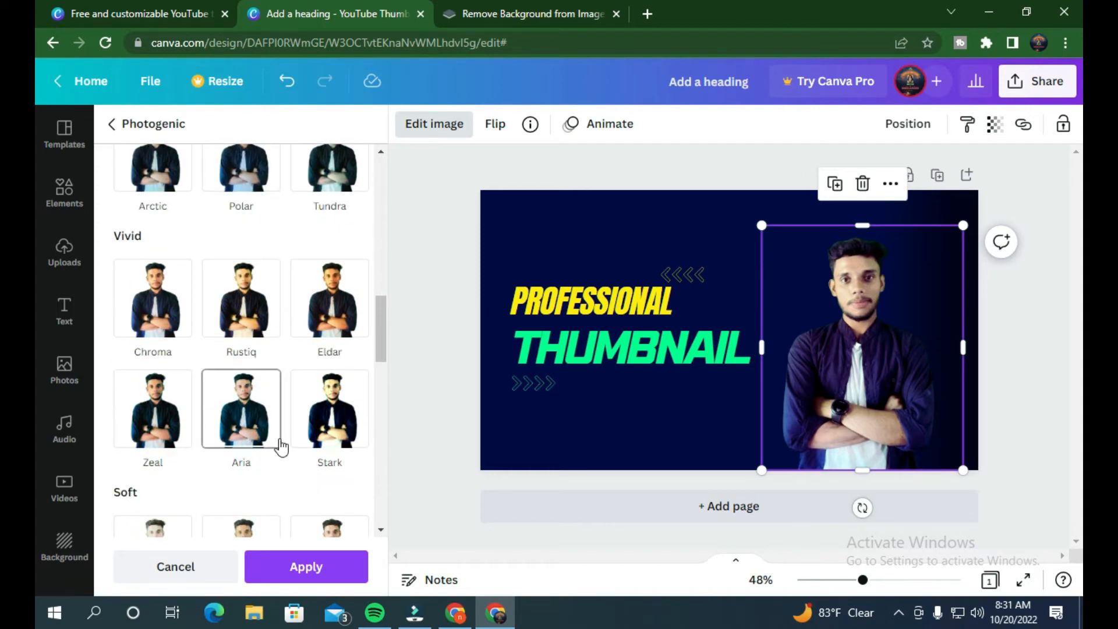
click(113, 125)
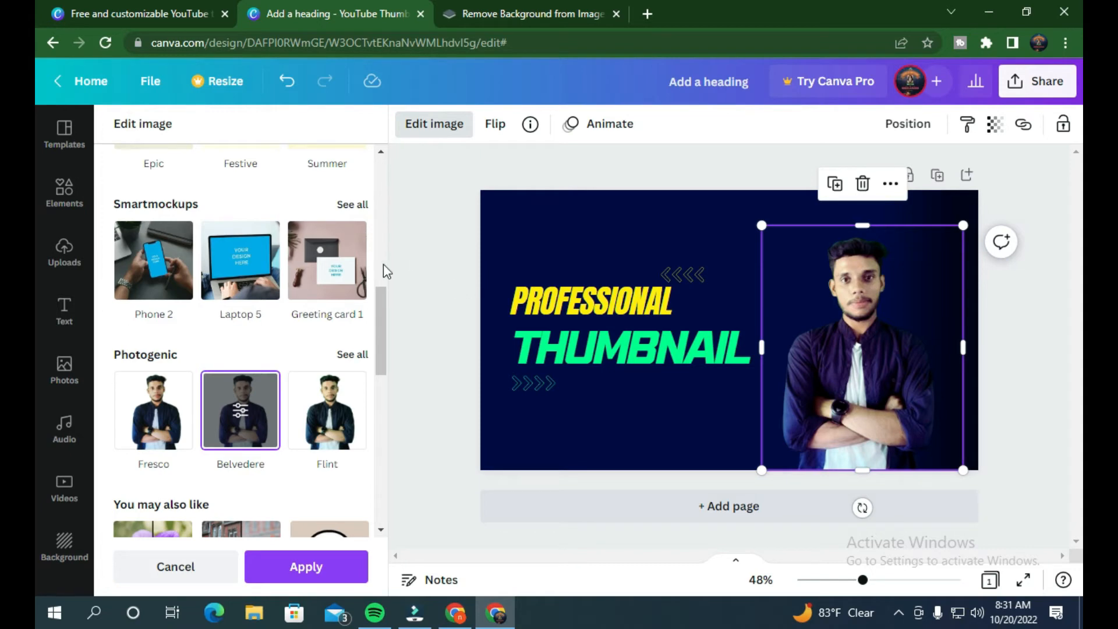
scroll(195, 242, up, 8)
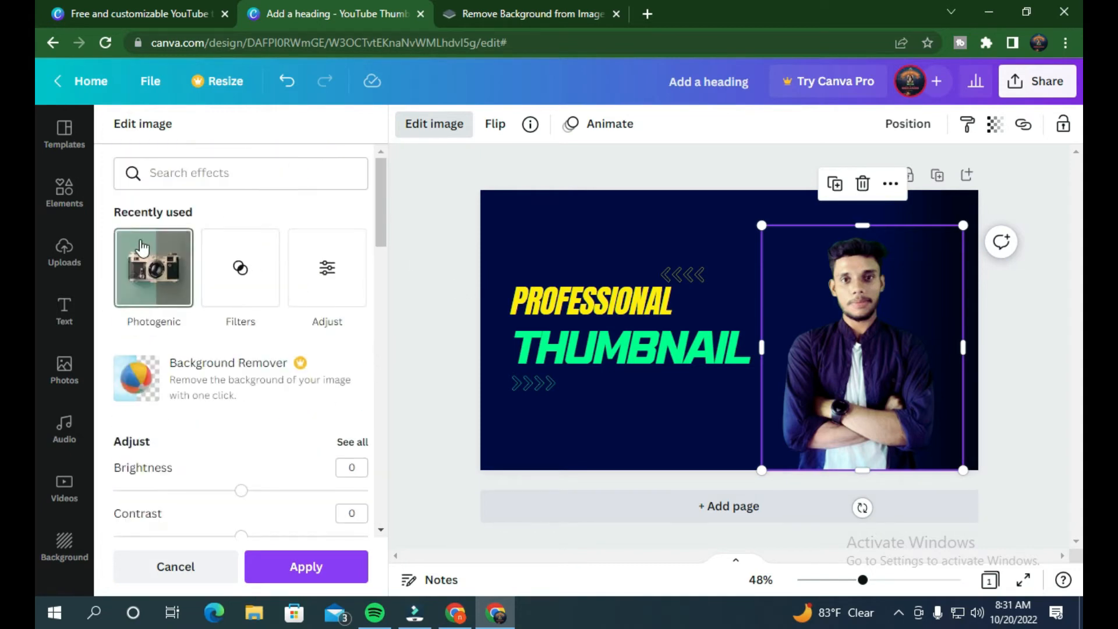
click(488, 130)
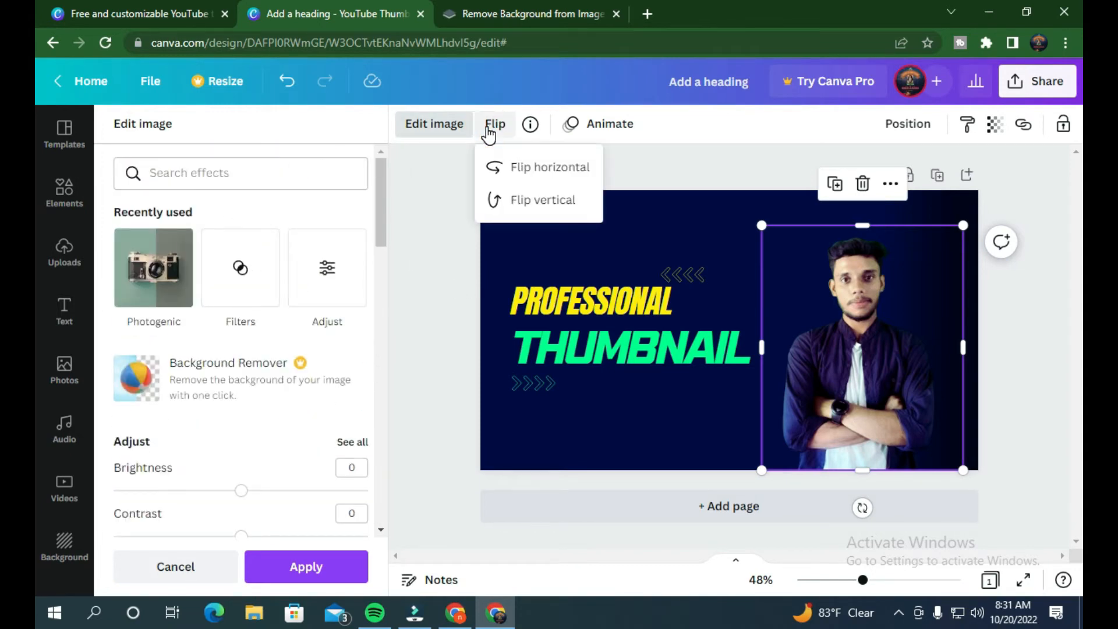
click(455, 256)
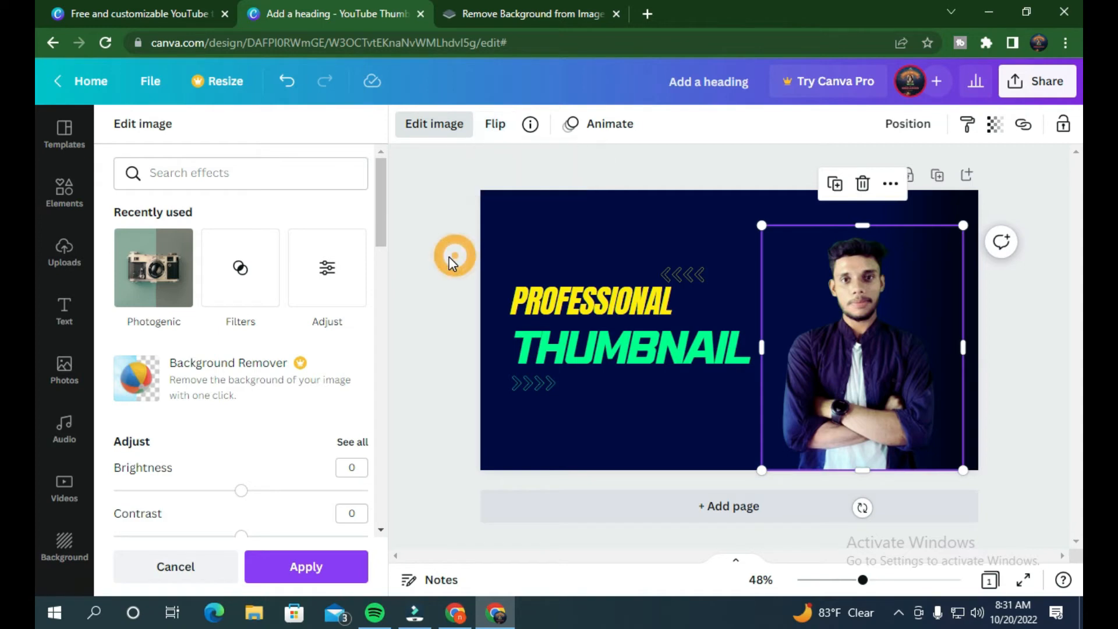
click(349, 577)
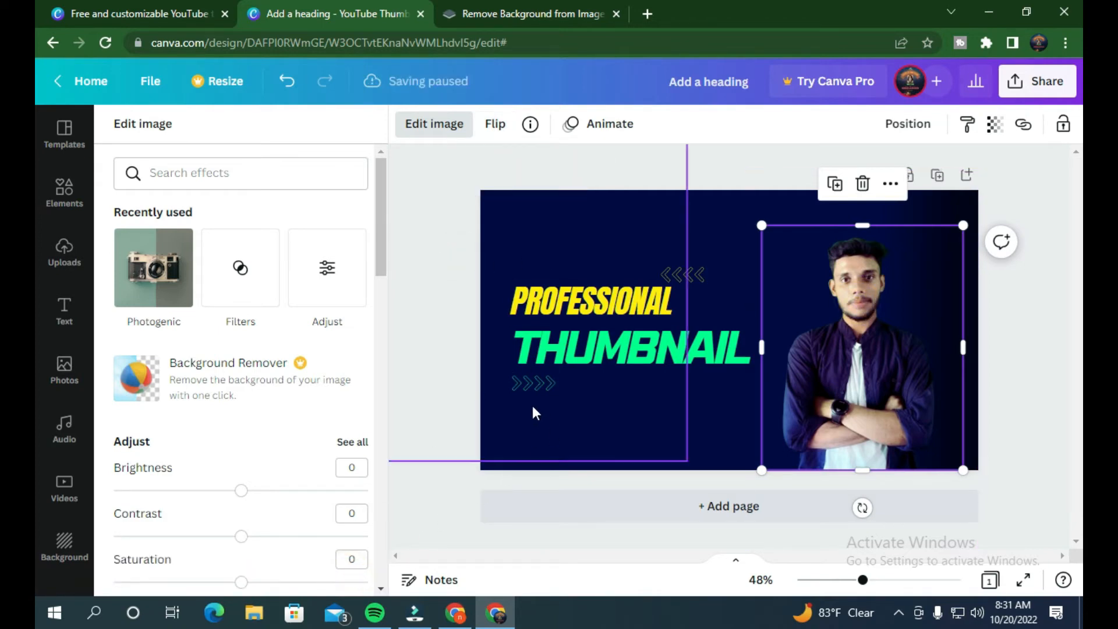
click(623, 243)
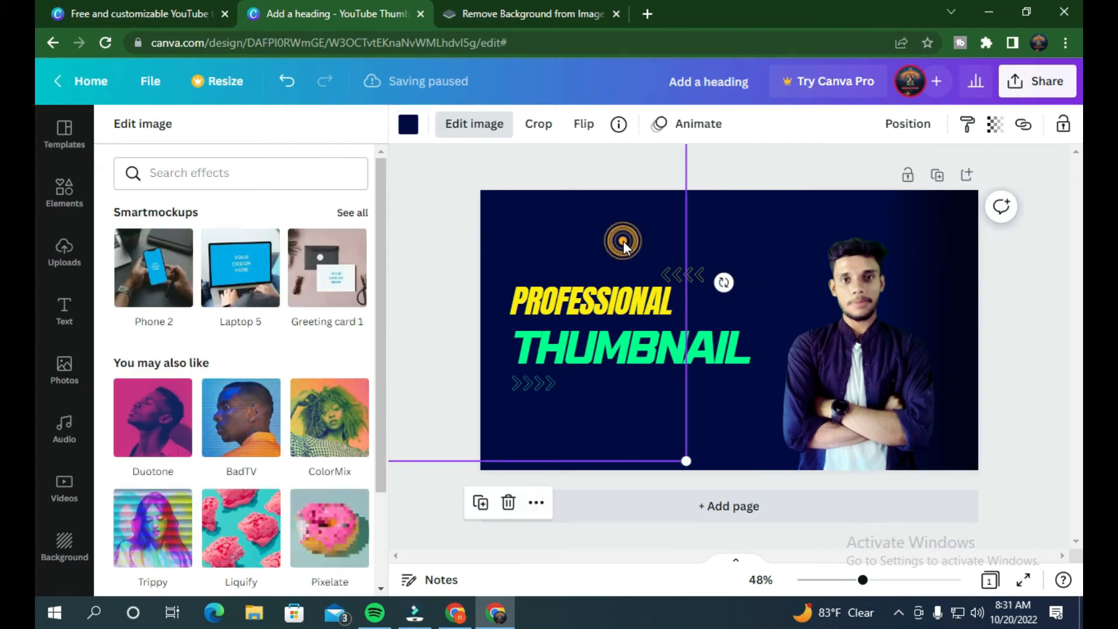
click(814, 293)
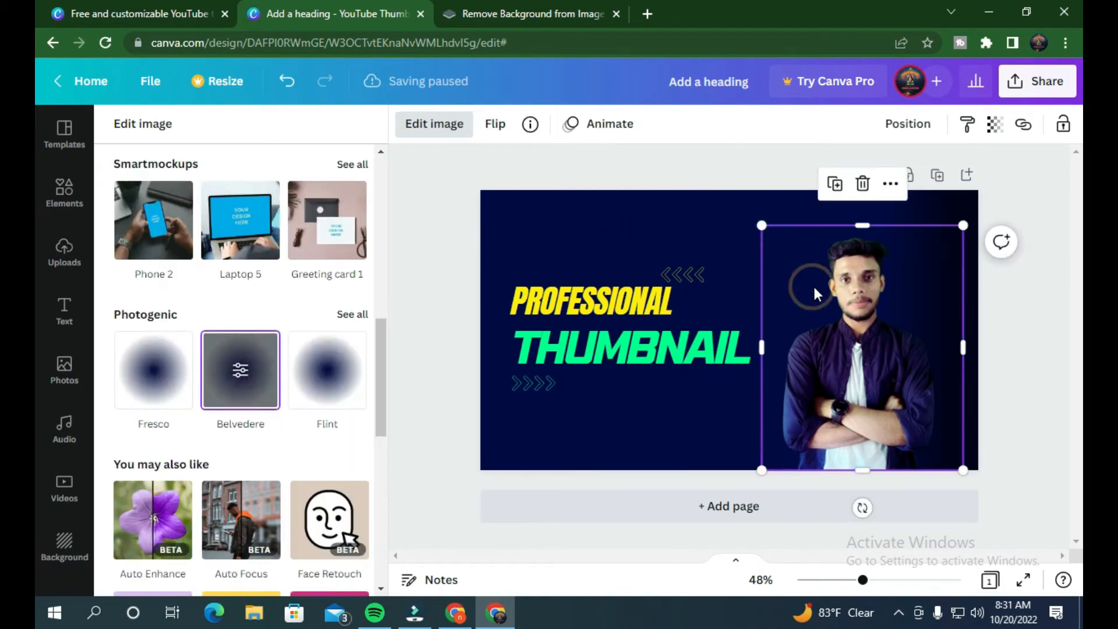
click(575, 237)
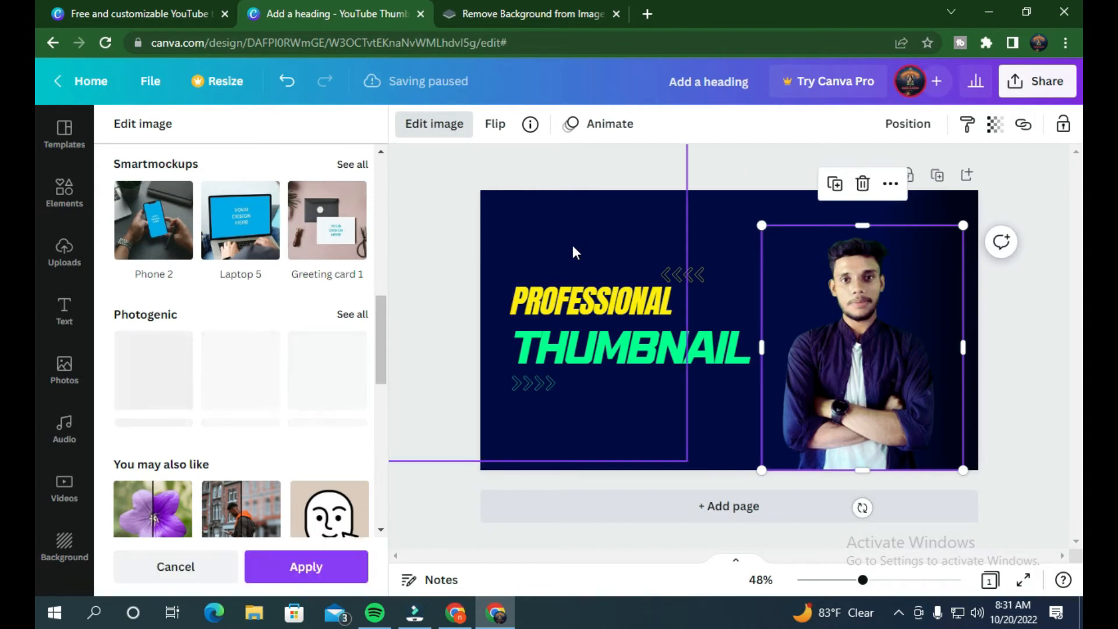
click(538, 123)
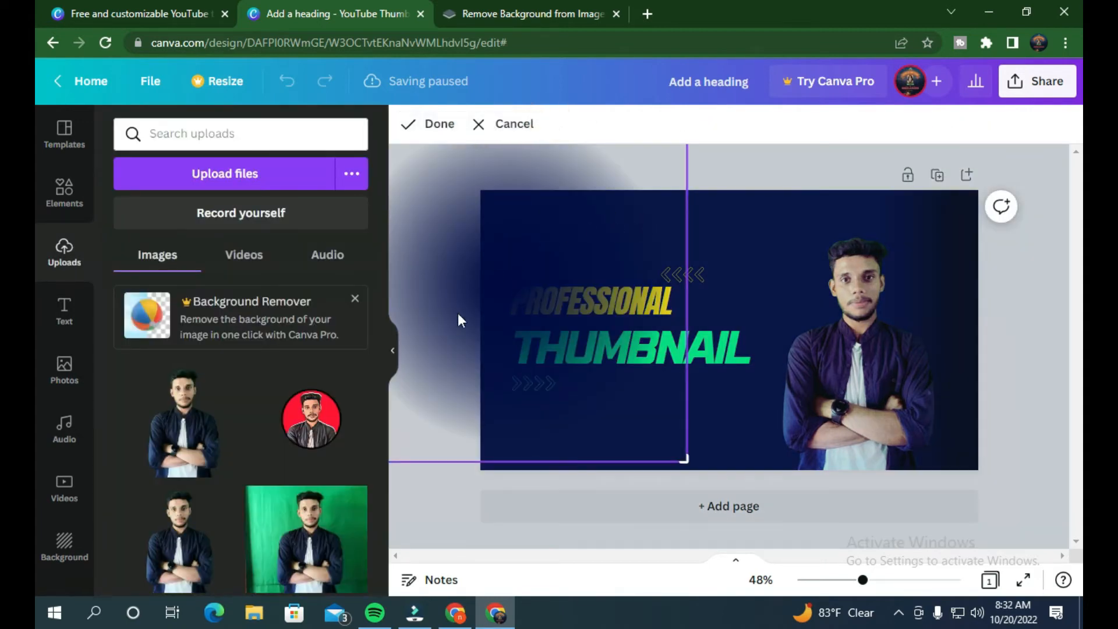
click(479, 124)
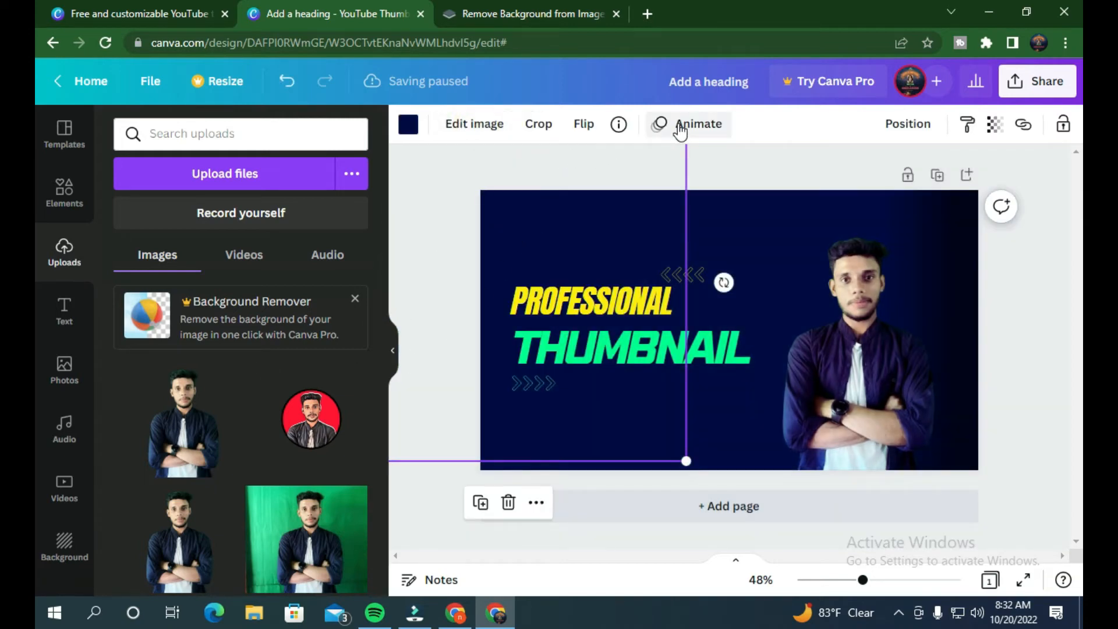
click(821, 295)
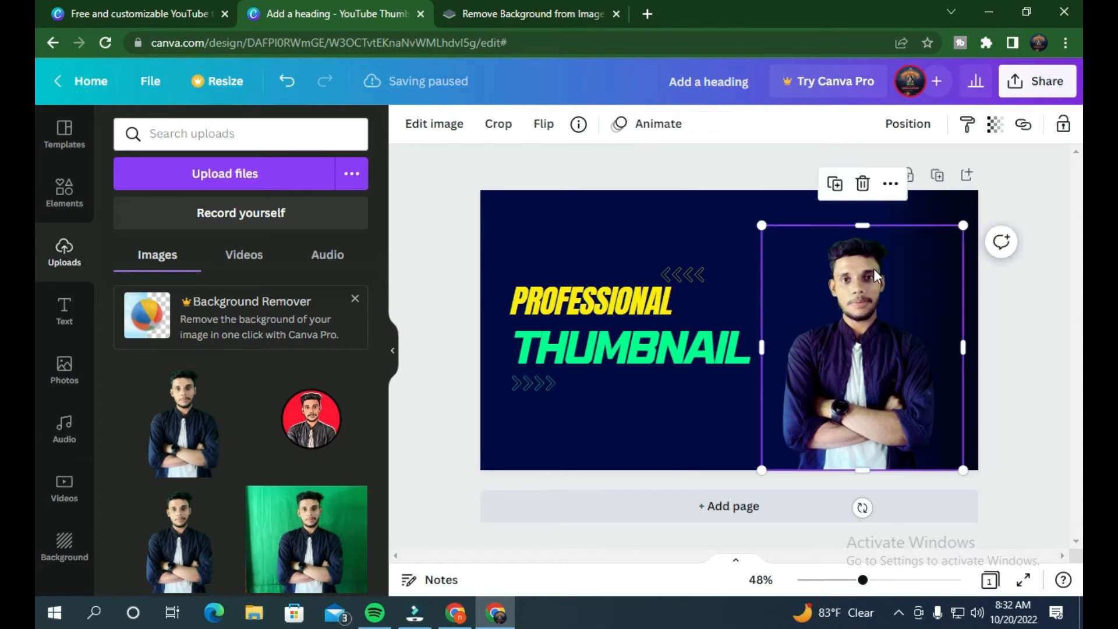
Step: Keep the portrait's transparency at 100, and lock and unlock the portrait
click(994, 128)
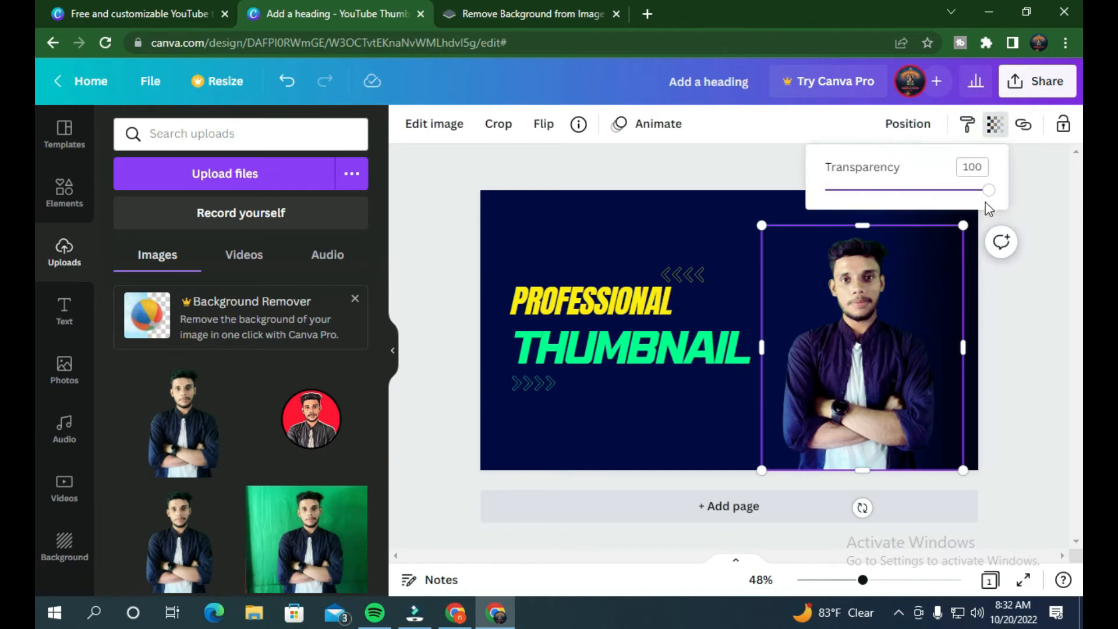
mouse_move(990, 201)
mouse_down()
mouse_move(838, 206)
mouse_move(1001, 206)
mouse_up()
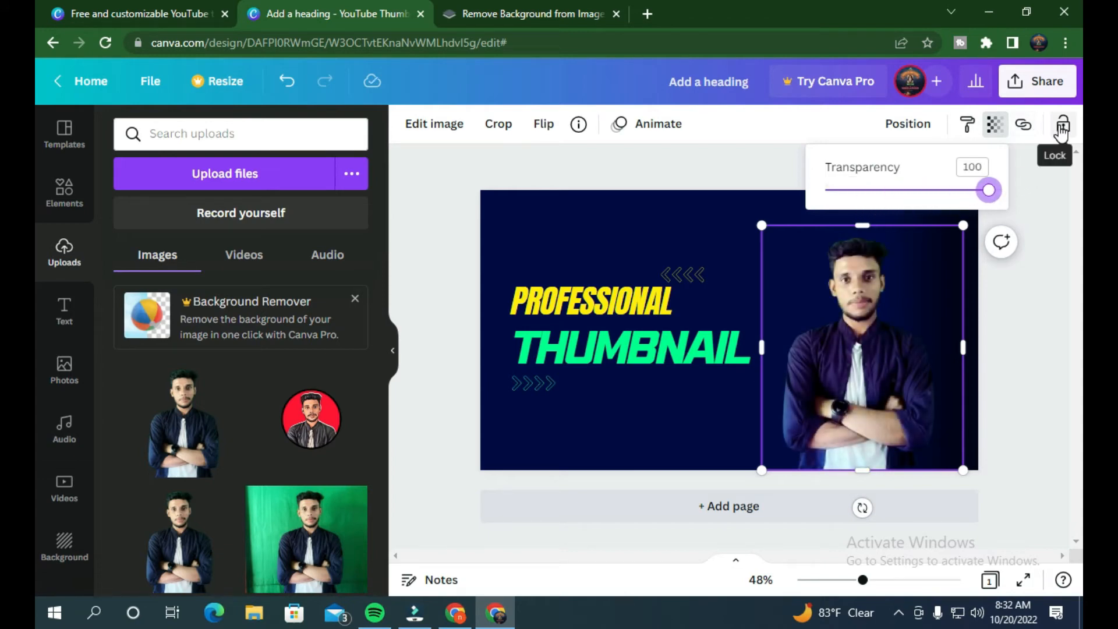
click(1061, 133)
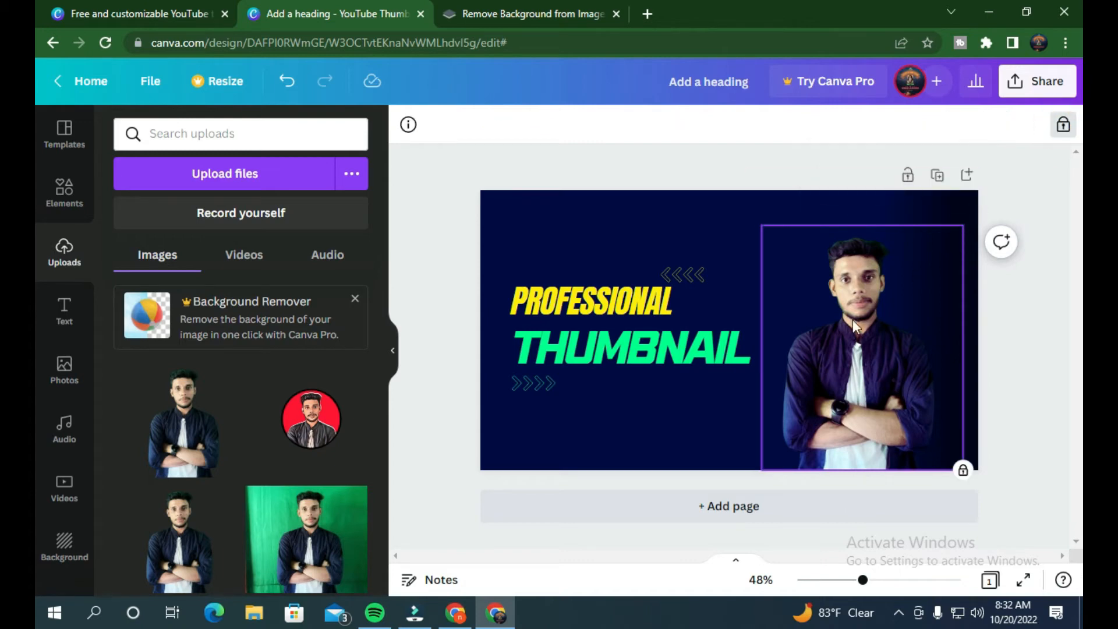
click(822, 365)
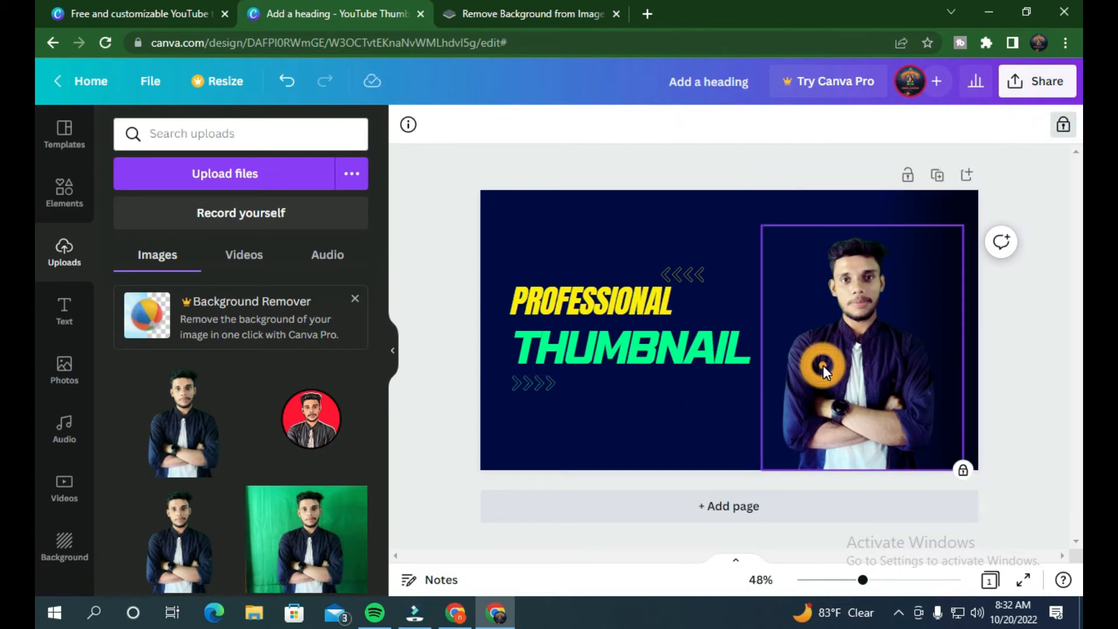
click(1062, 130)
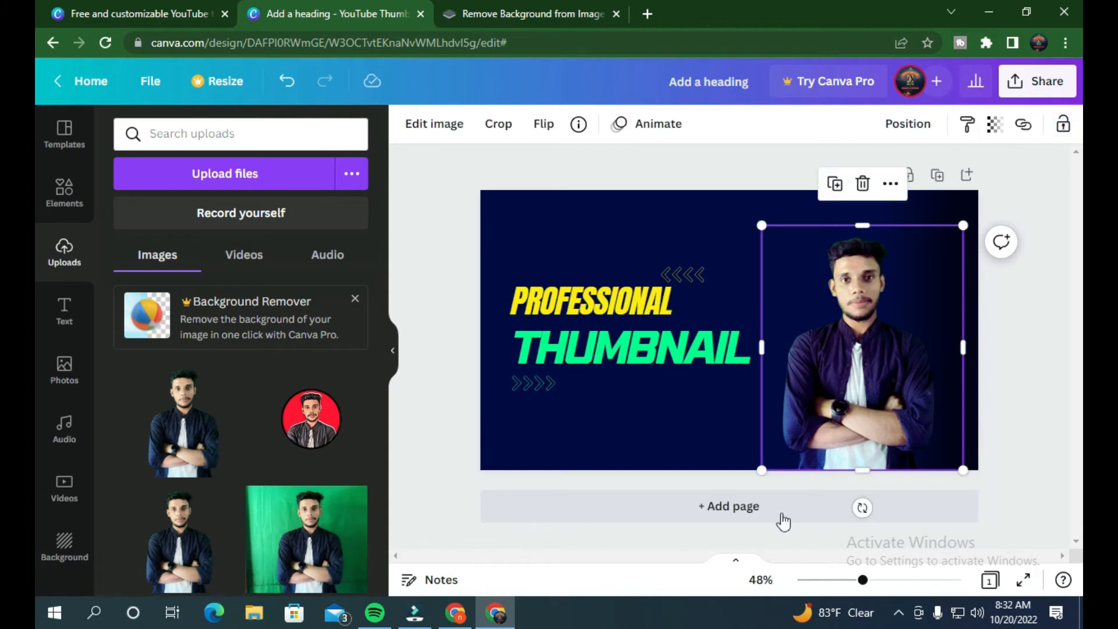
Step: Browse the stock photo library for images to use in the thumbnail
click(56, 206)
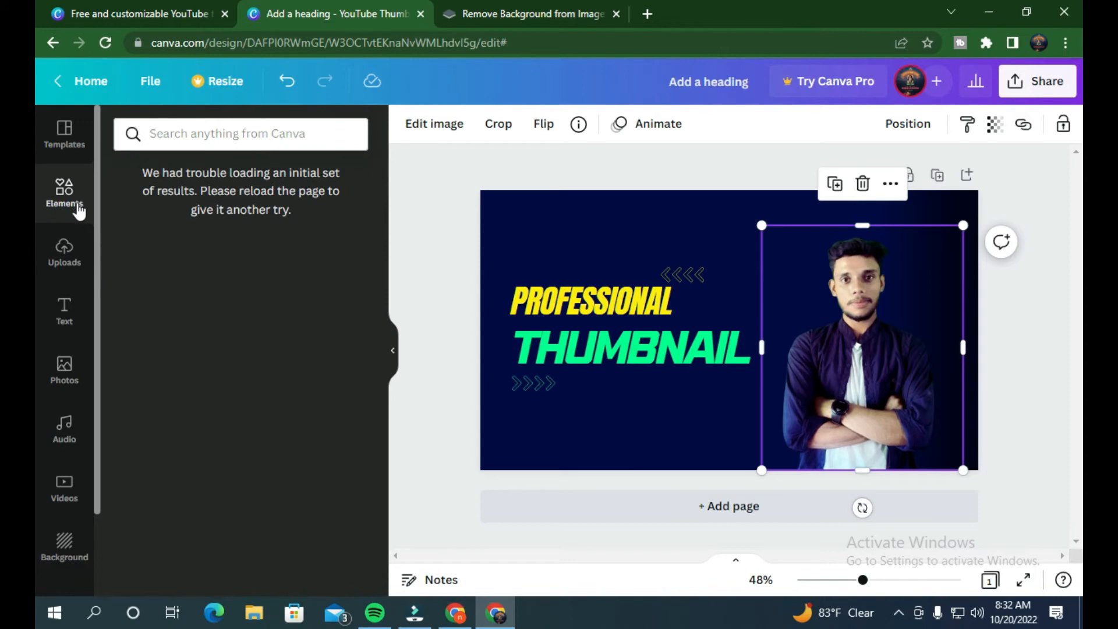
click(63, 369)
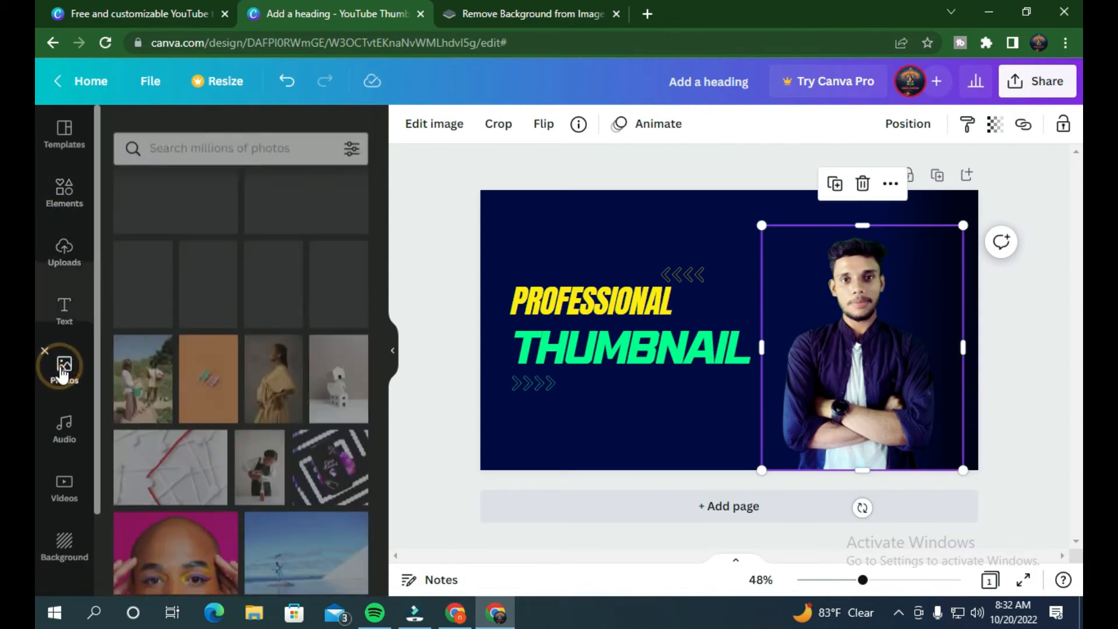
scroll(216, 381, down, 5)
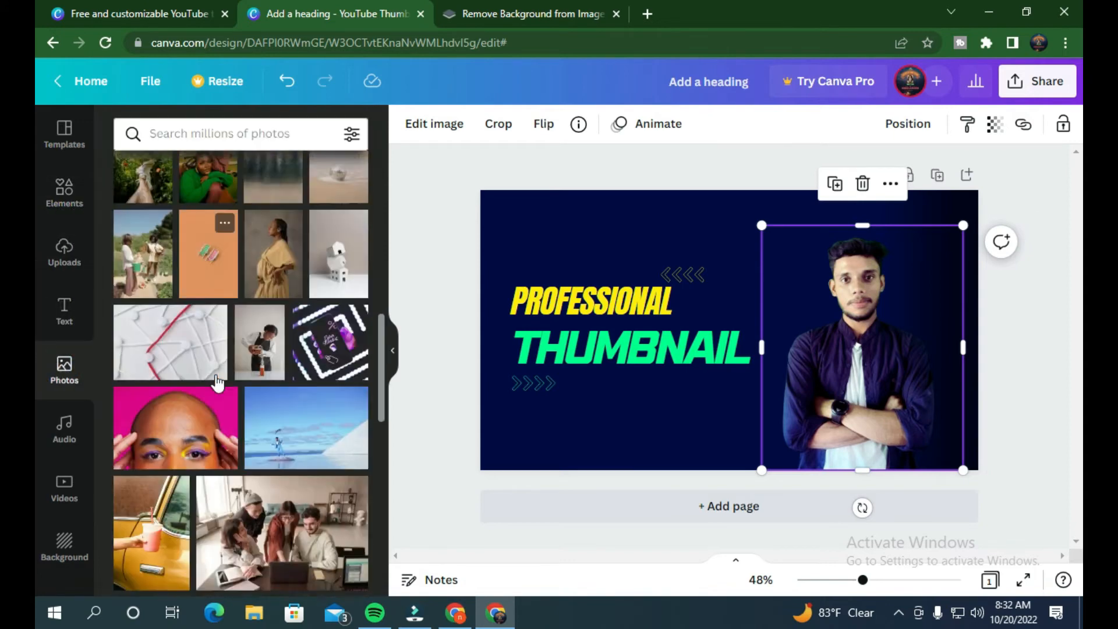
scroll(215, 385, down, 6)
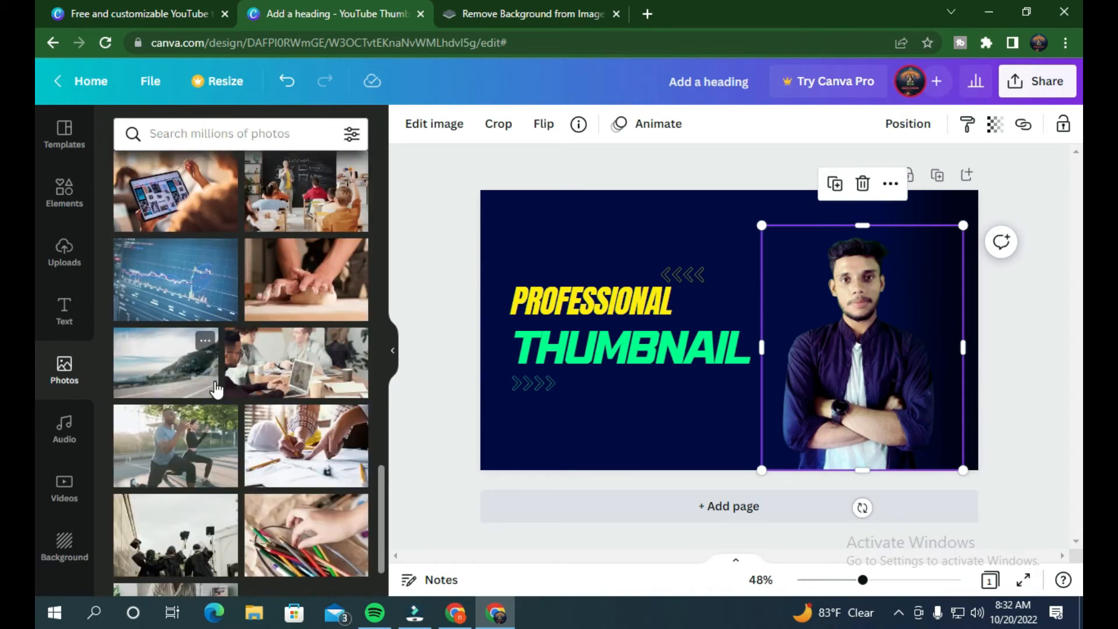
scroll(216, 389, down, 6)
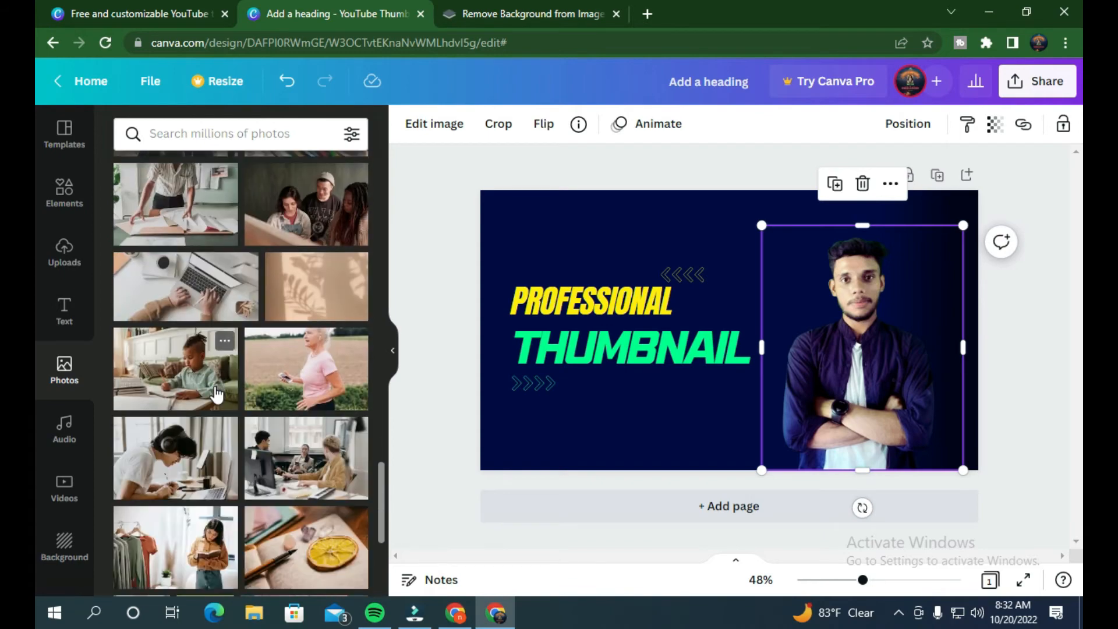
scroll(219, 365, up, 15)
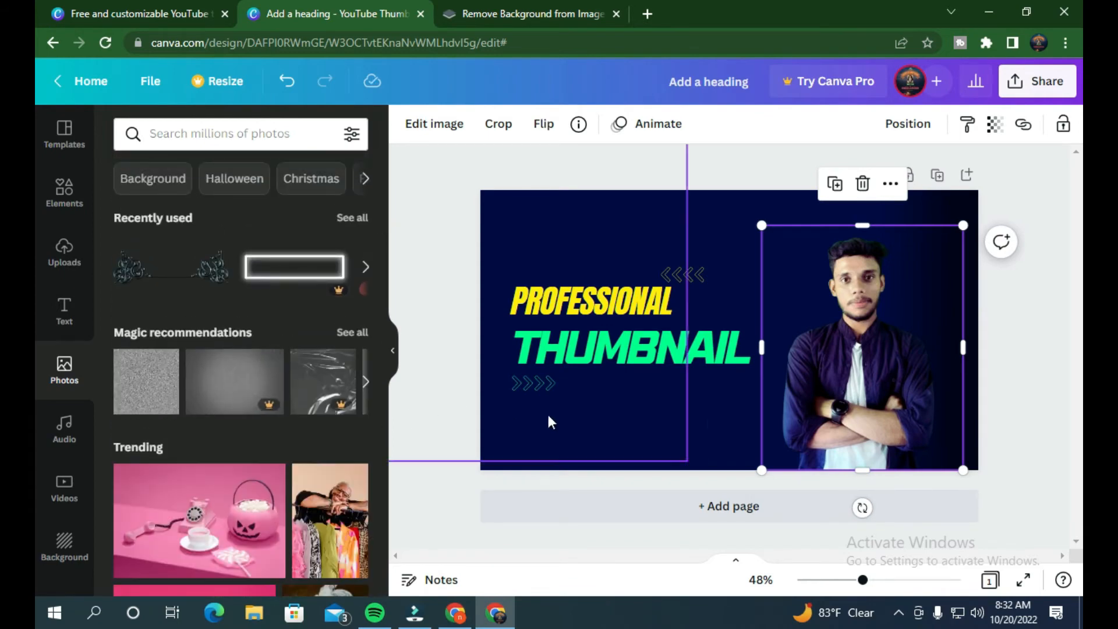
Step: Add a heading reading "Create" and place it just below the THUMBNAIL text
click(66, 303)
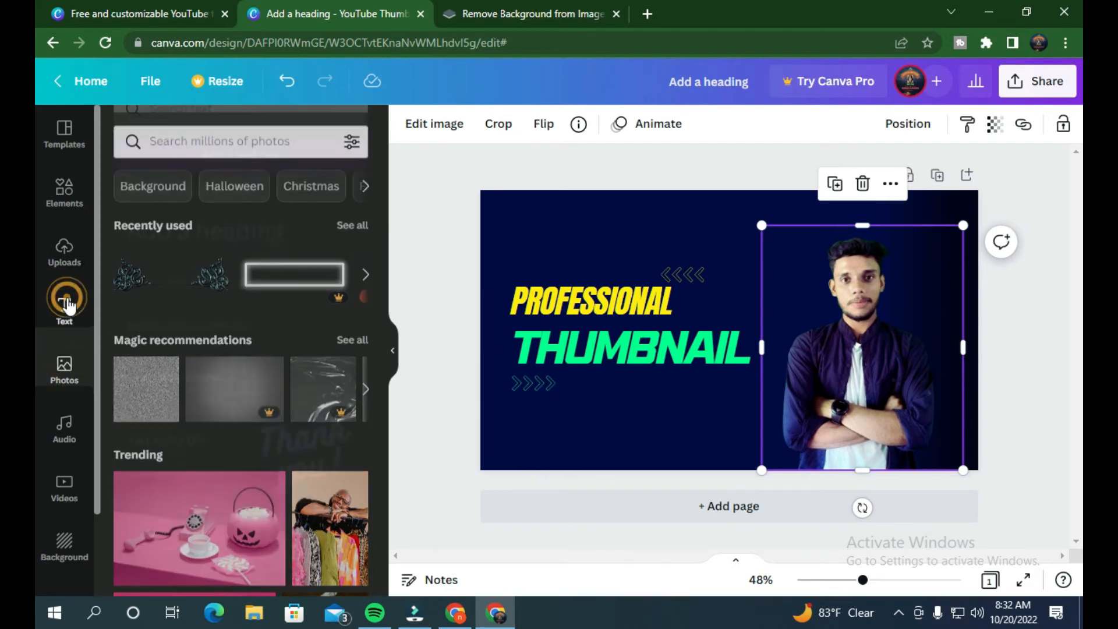
click(226, 263)
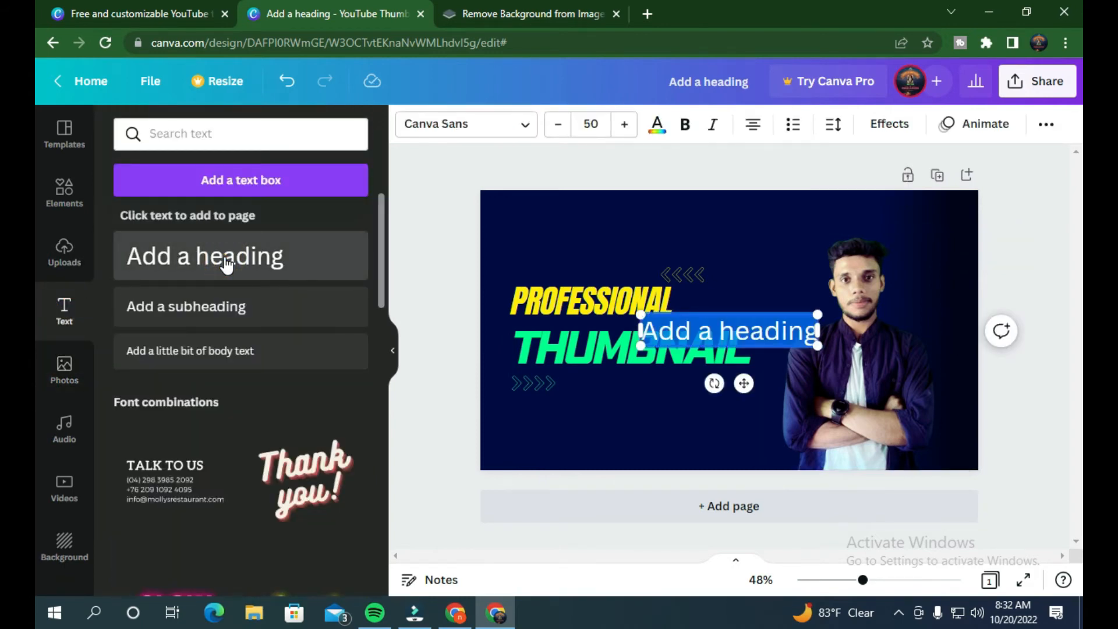
text(Crea)
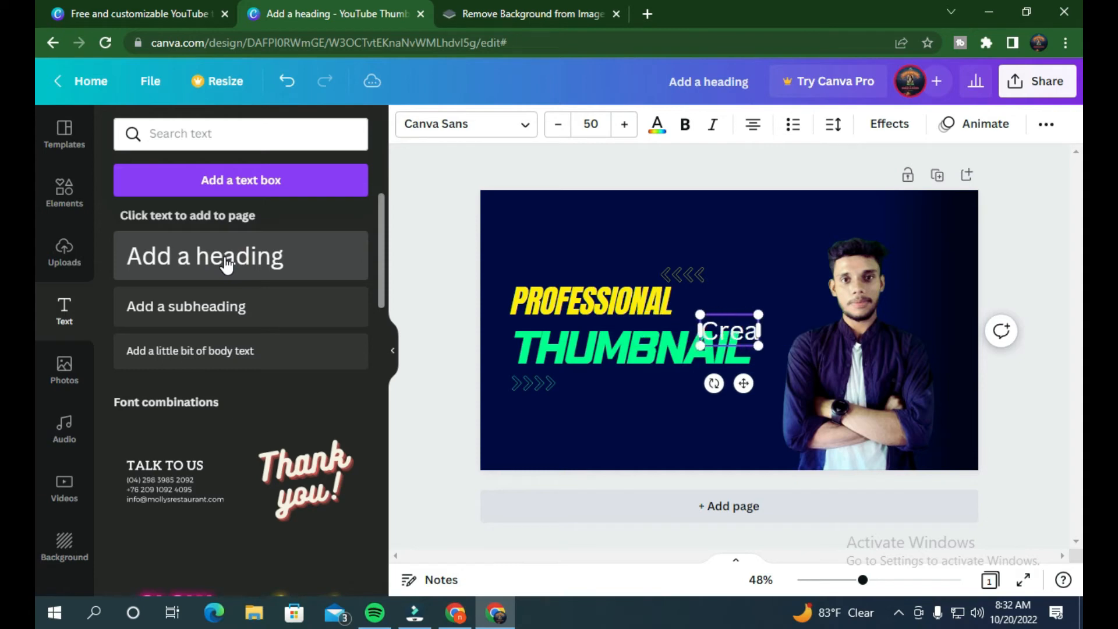
text(te)
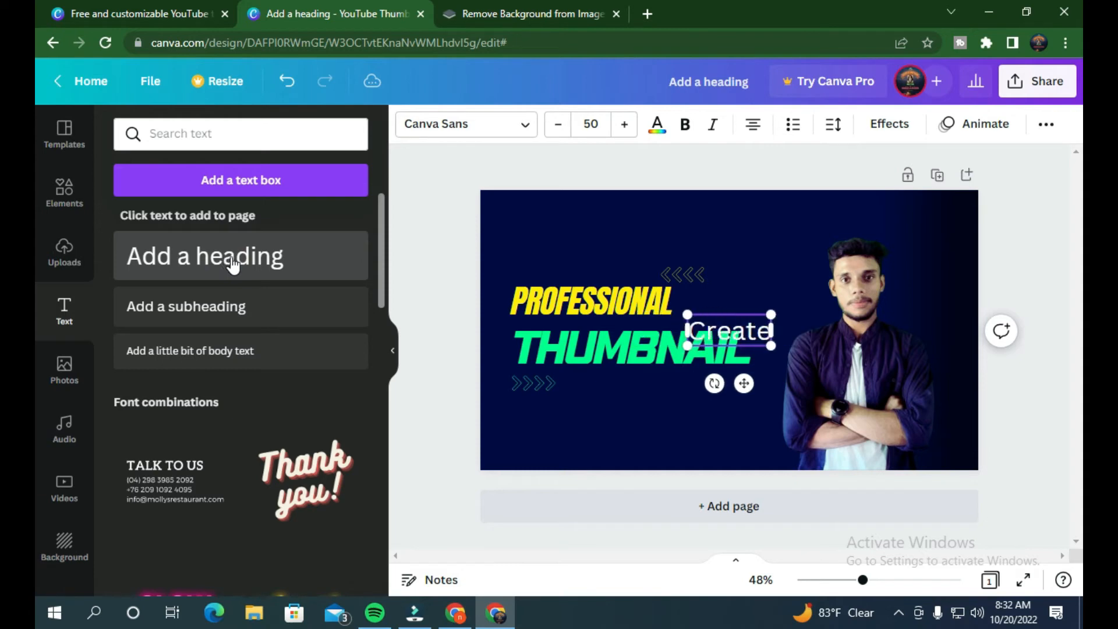
click(723, 424)
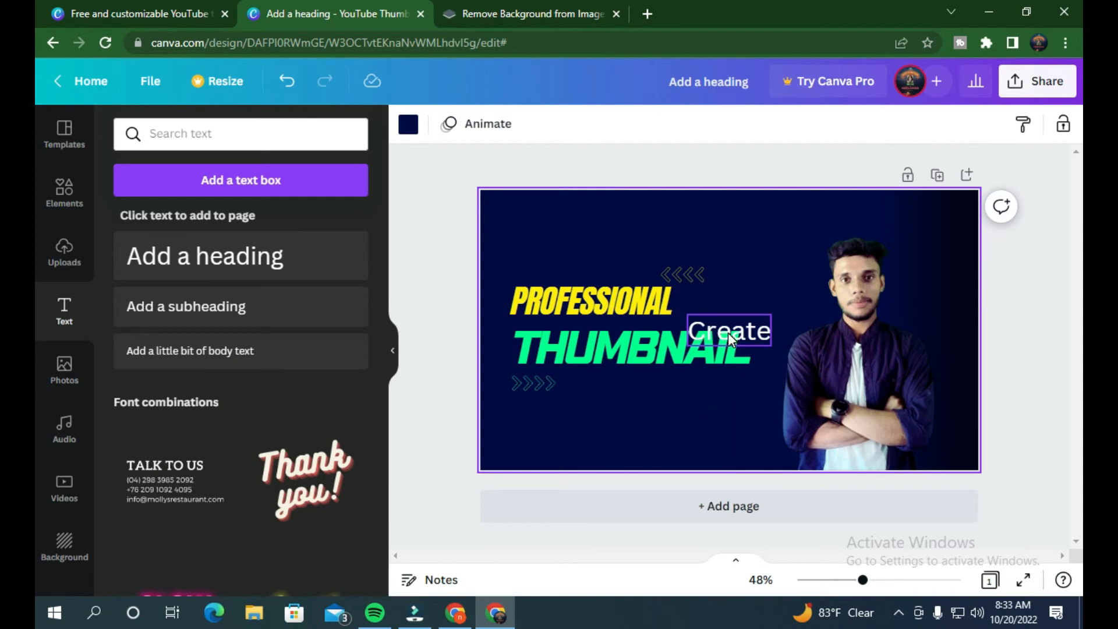
drag(728, 333, 643, 396)
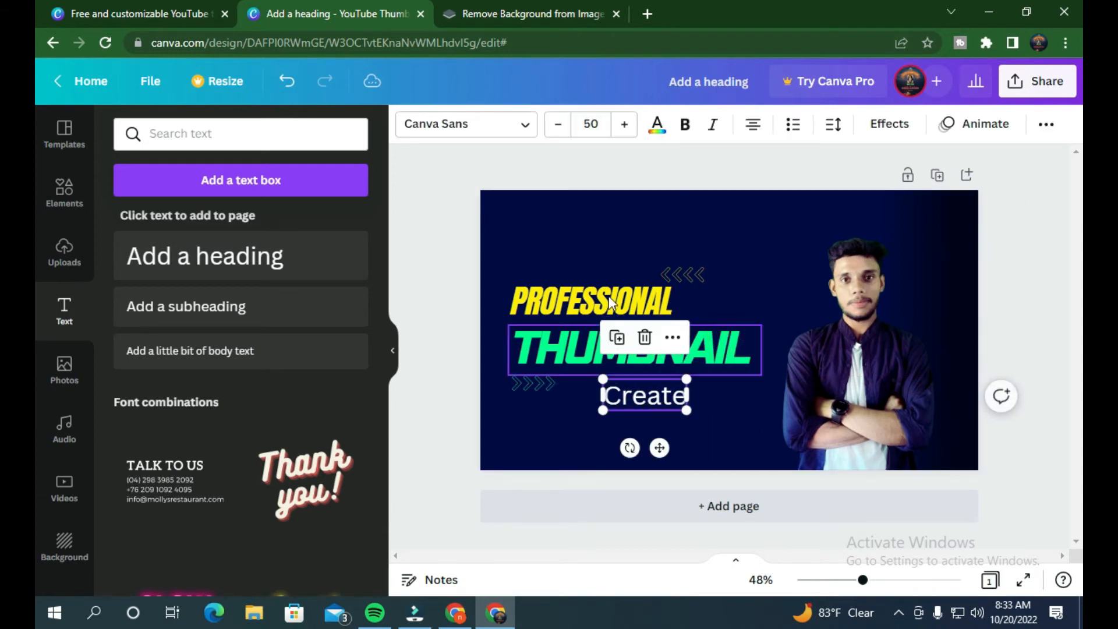
Step: Increase the font size of the Create heading to 70
click(624, 124)
click(623, 124)
click(624, 124)
click(623, 124)
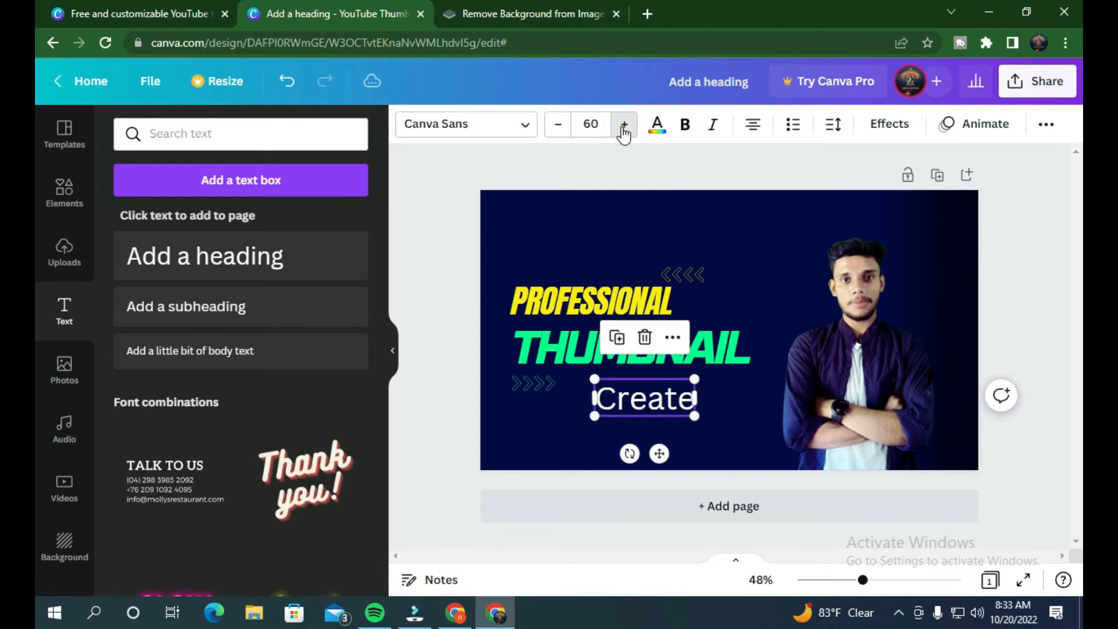
click(623, 124)
click(624, 124)
click(623, 124)
click(624, 124)
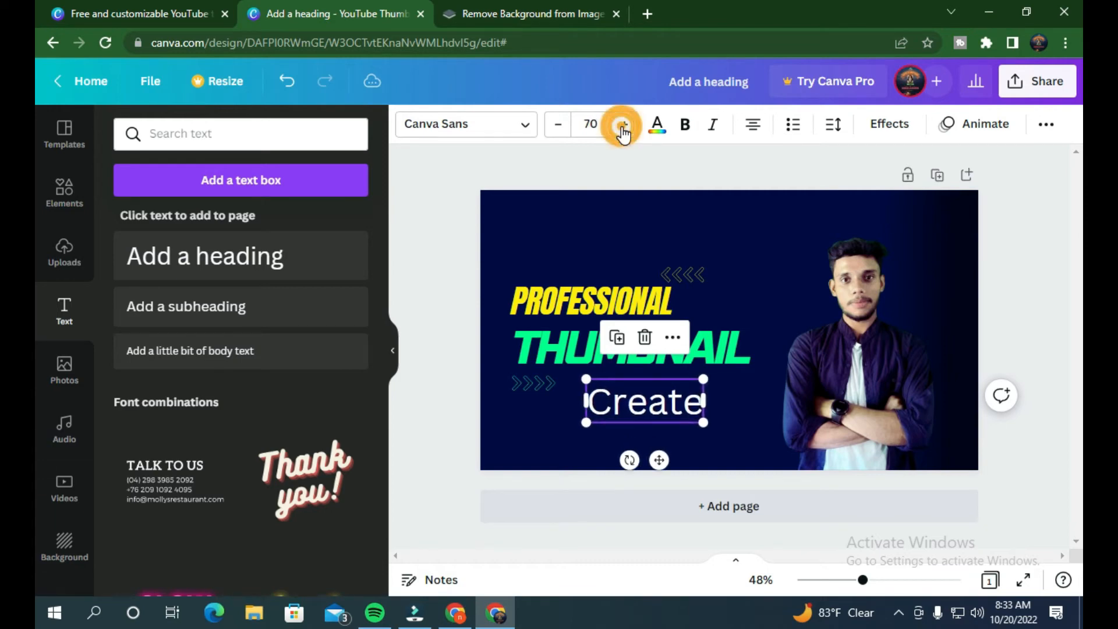
Step: Try pink and black on the Create heading and set its text colour to turquoise
click(664, 129)
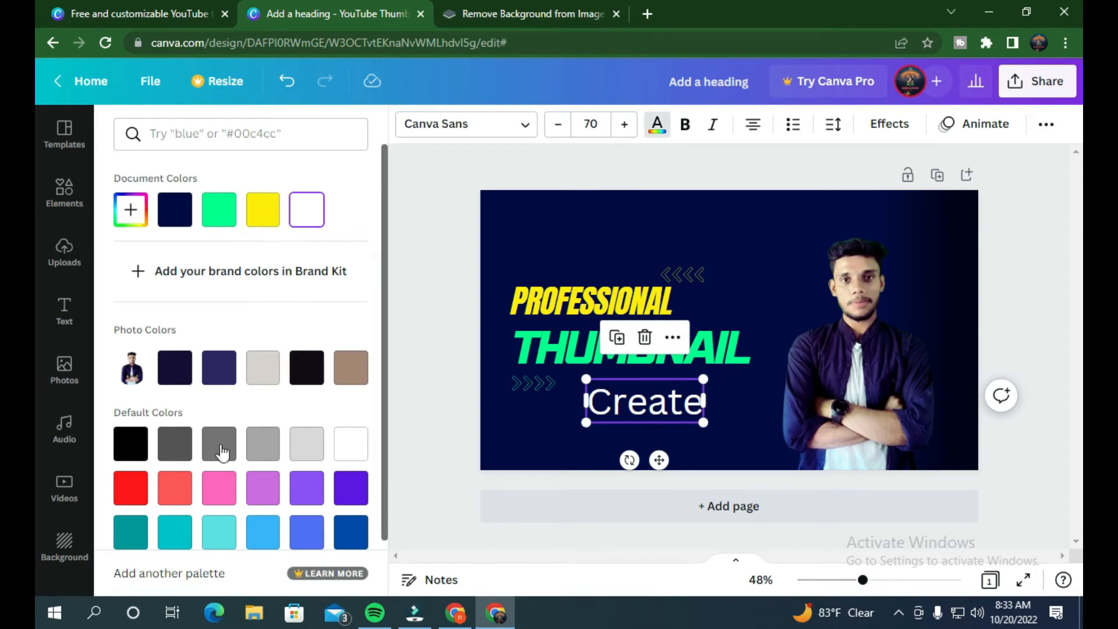
click(218, 502)
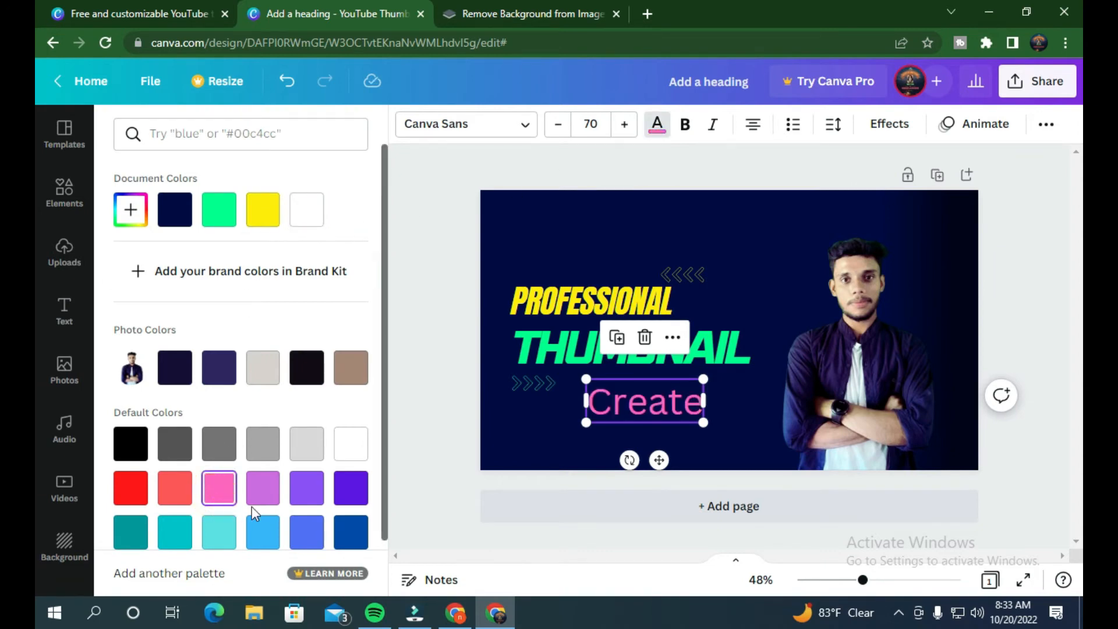
click(140, 445)
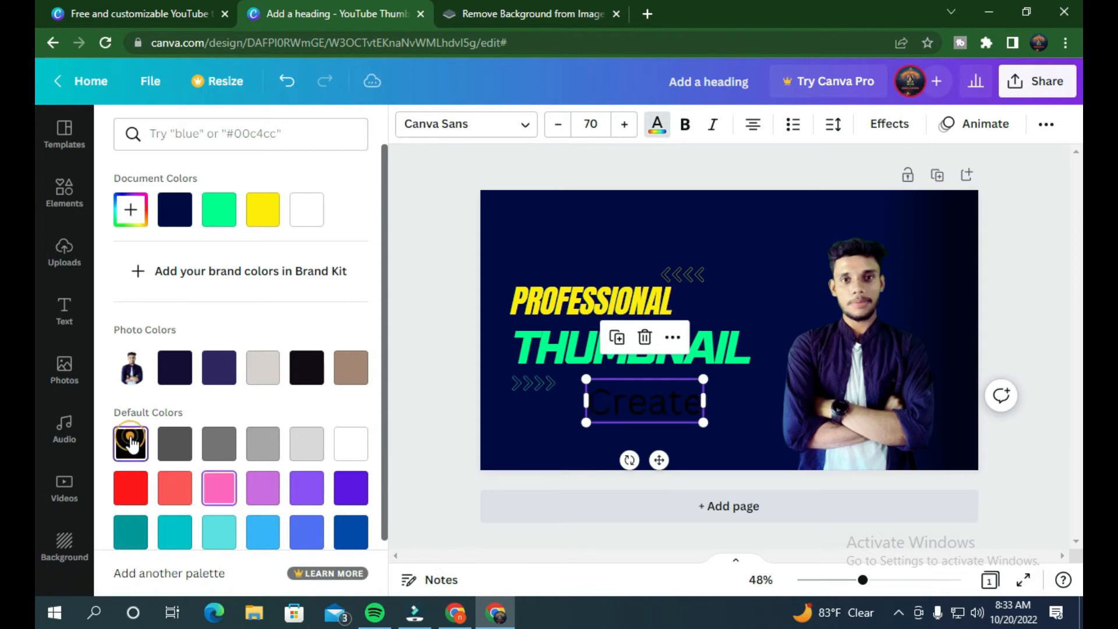
click(219, 489)
scroll(192, 464, down, 1)
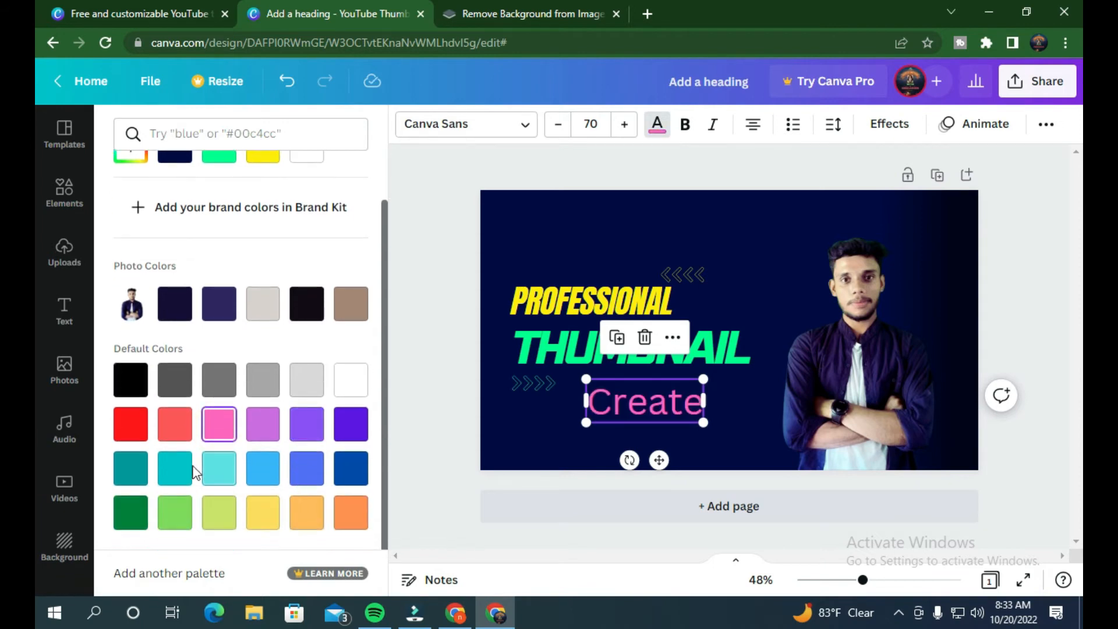
click(176, 472)
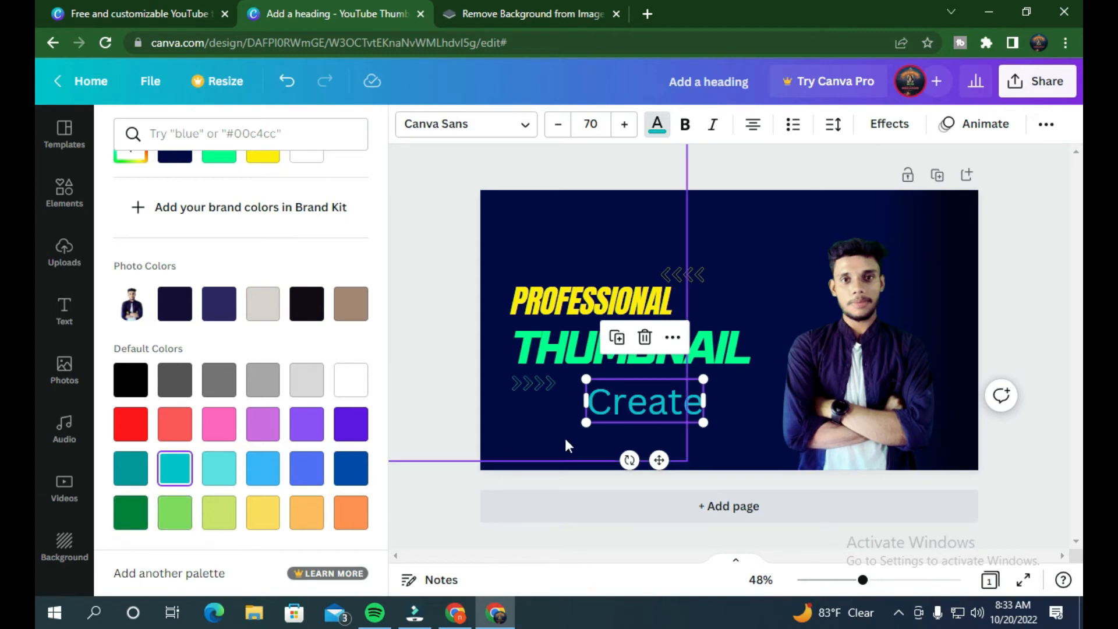
Step: Make the Create heading bold and change its font to Anton
click(695, 128)
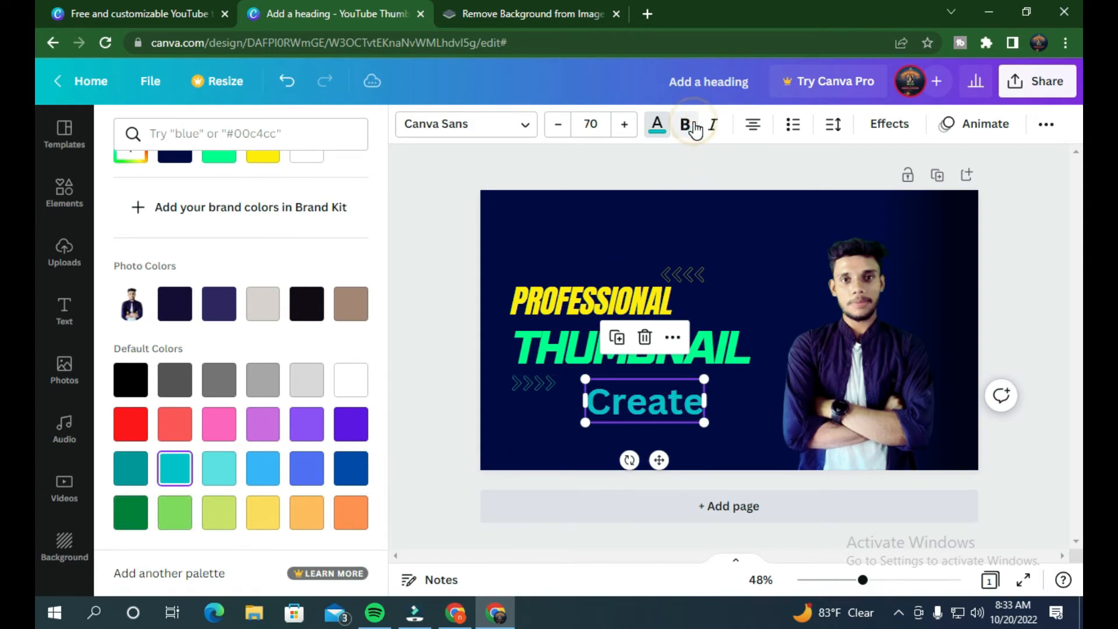
click(495, 124)
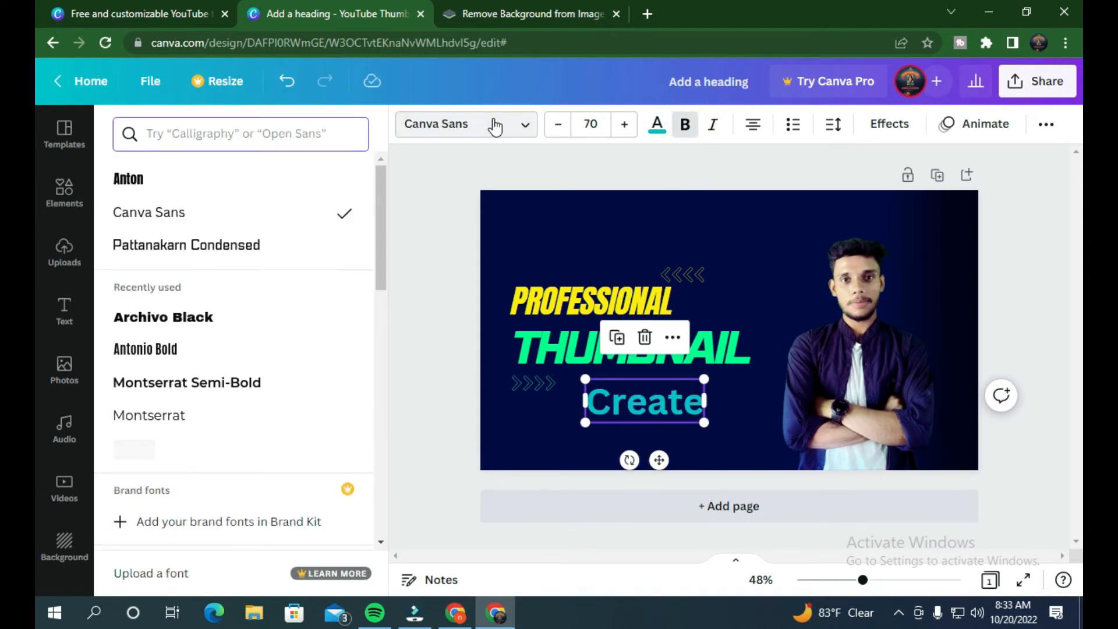
click(238, 175)
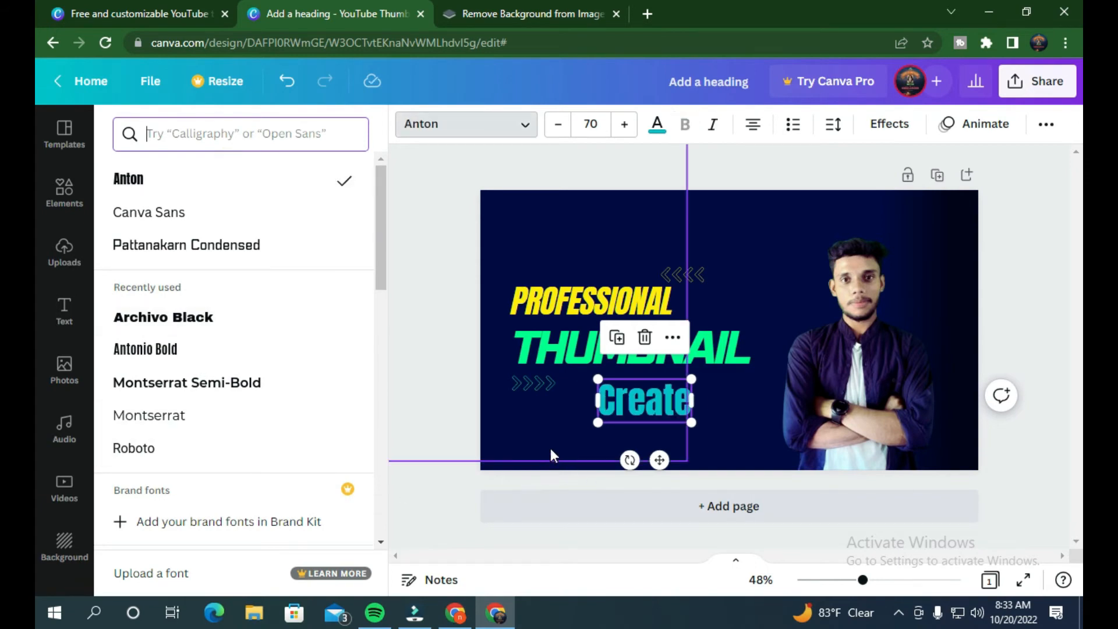
click(767, 430)
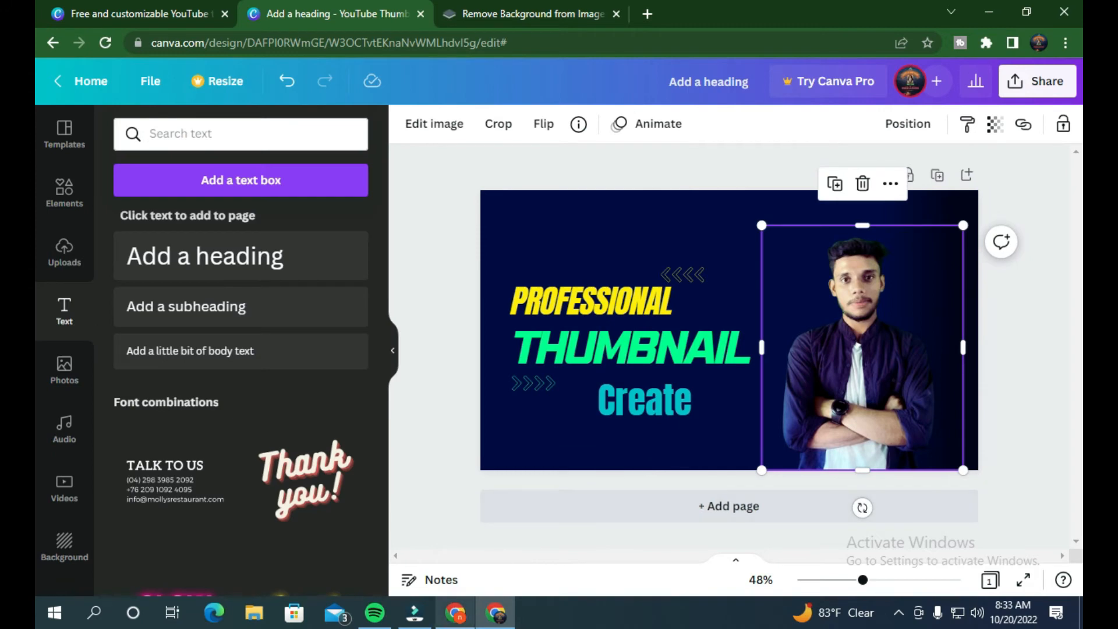
Step: Search the elements for "Circle border", try the thin gold circle on the portrait, and undo it
click(62, 195)
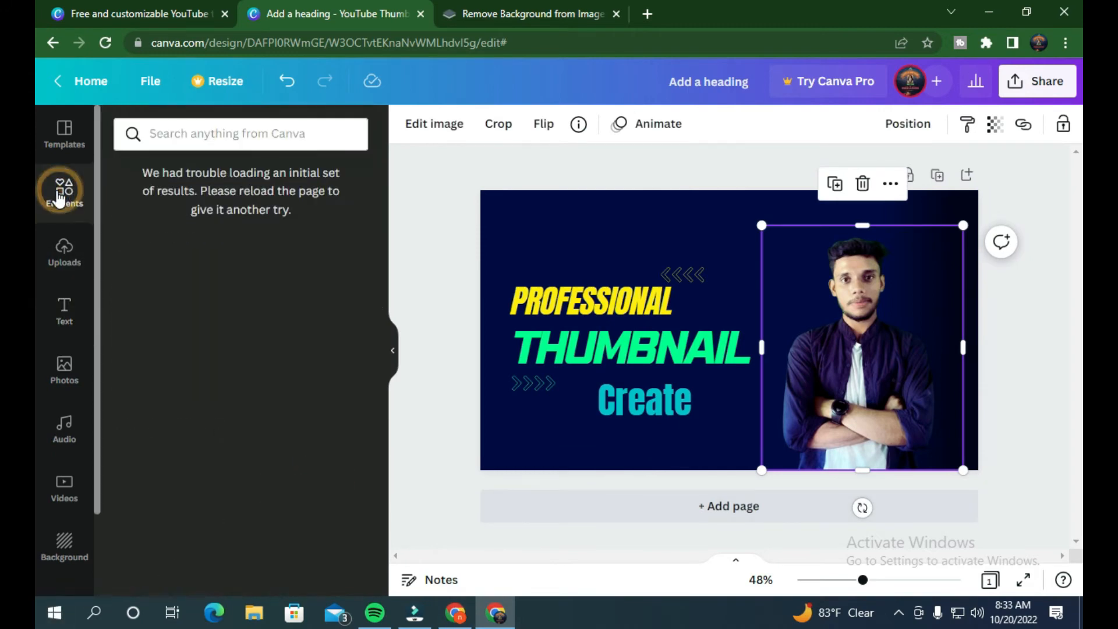
click(251, 134)
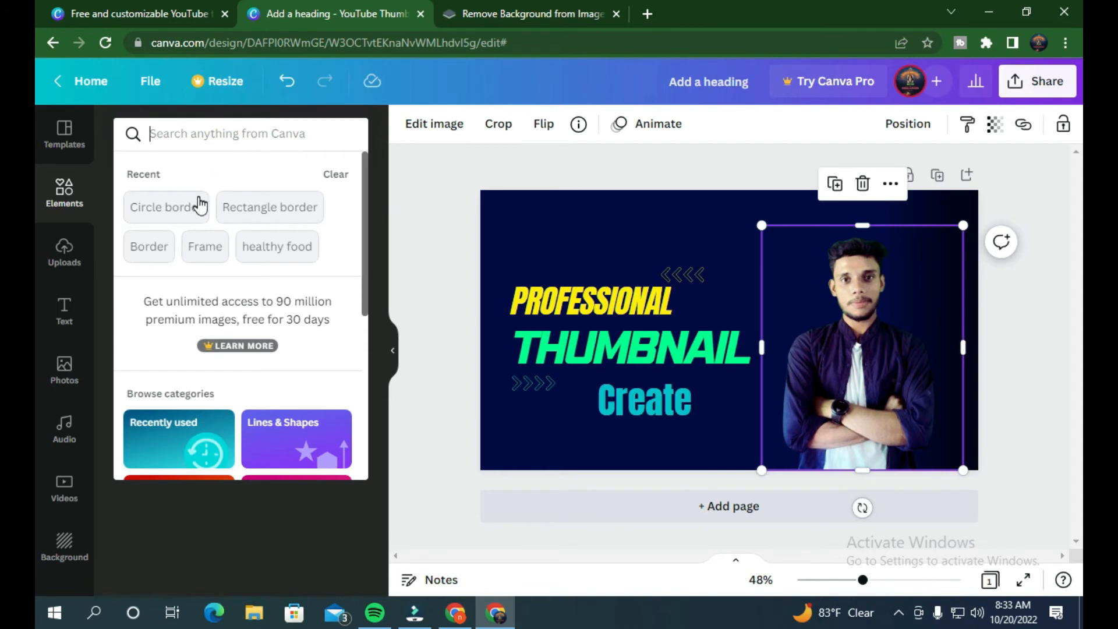
click(150, 257)
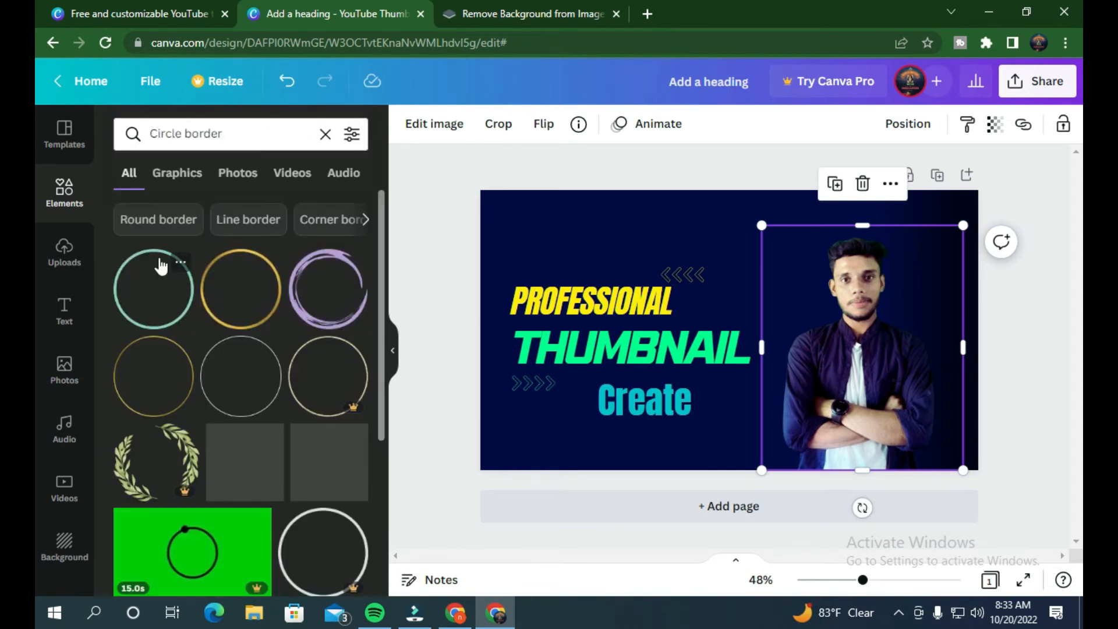
scroll(189, 342, down, 4)
scroll(198, 349, up, 4)
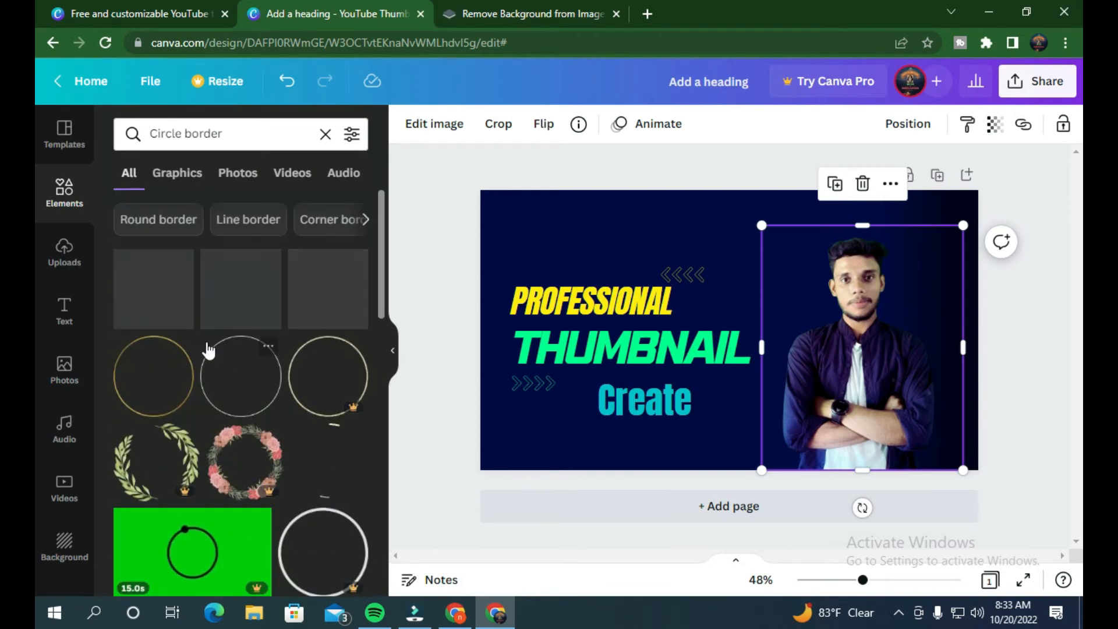
drag(153, 376, 795, 232)
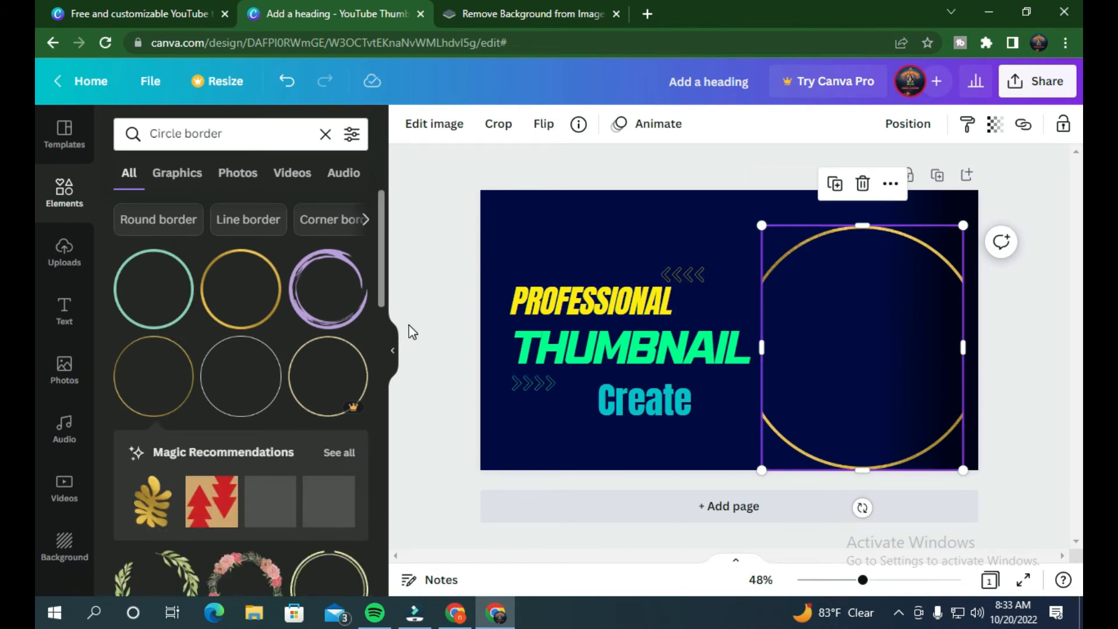
key(ctrl+z)
Step: Browse the graphics and photo results for "Circle border" and clear the search
click(192, 188)
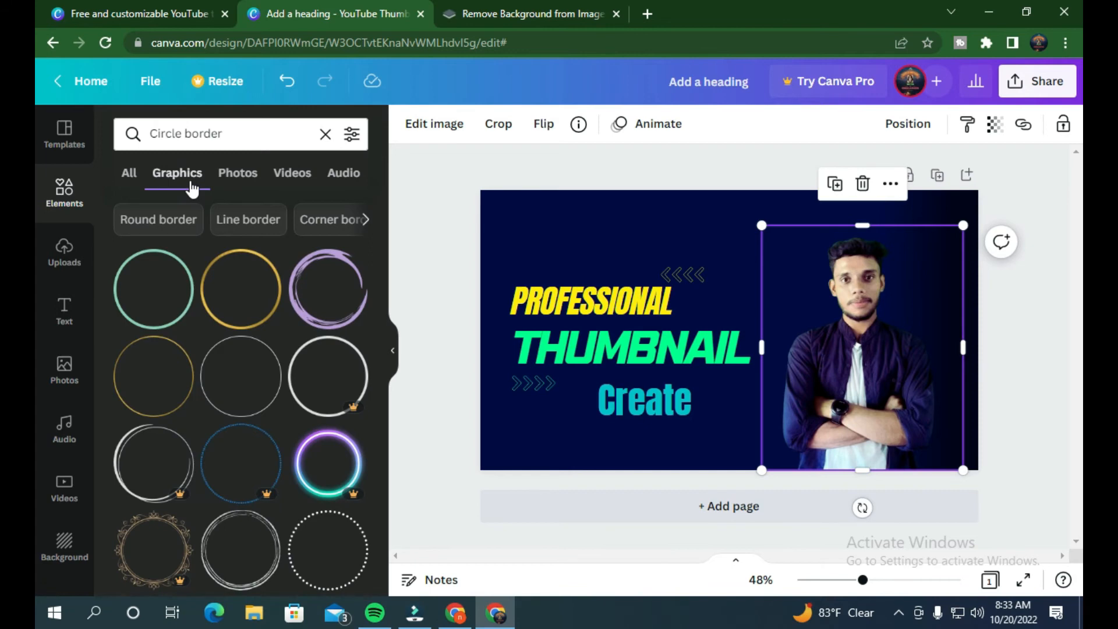
click(245, 188)
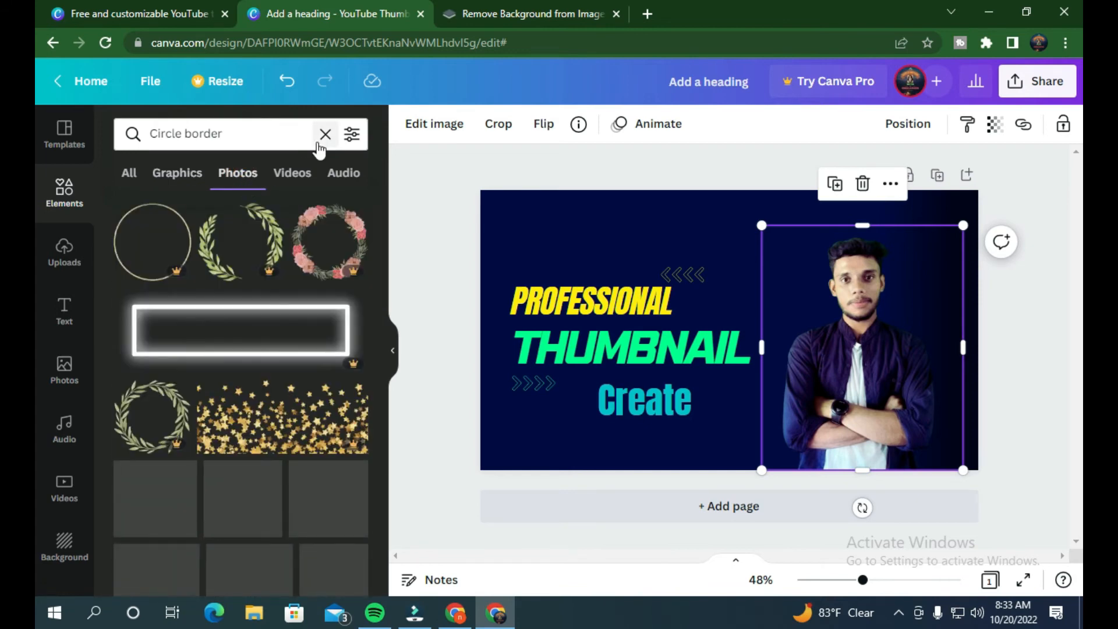
click(324, 137)
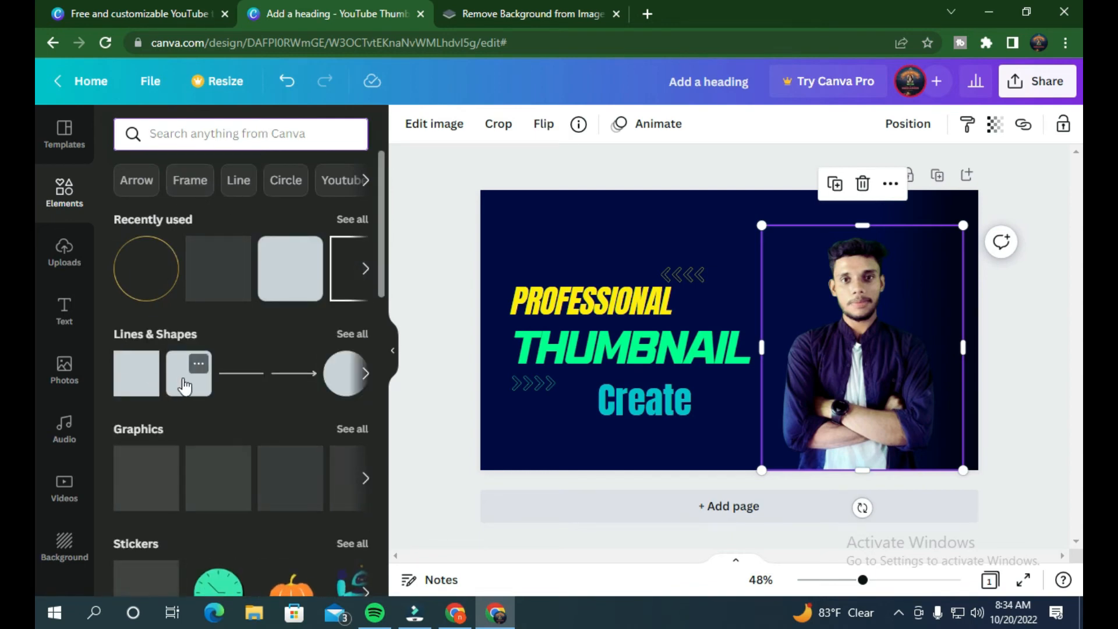
Step: Place a rounded square behind the PROFESSIONAL heading and resize it to a band about 496 wide that fits the text height
drag(184, 377, 511, 283)
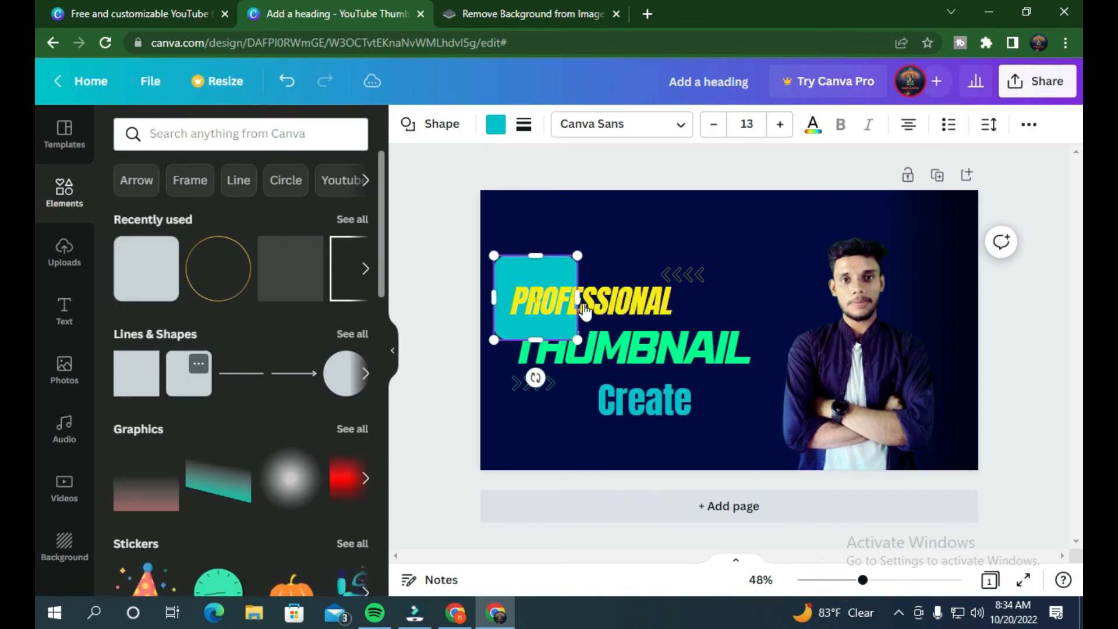
drag(646, 292, 686, 295)
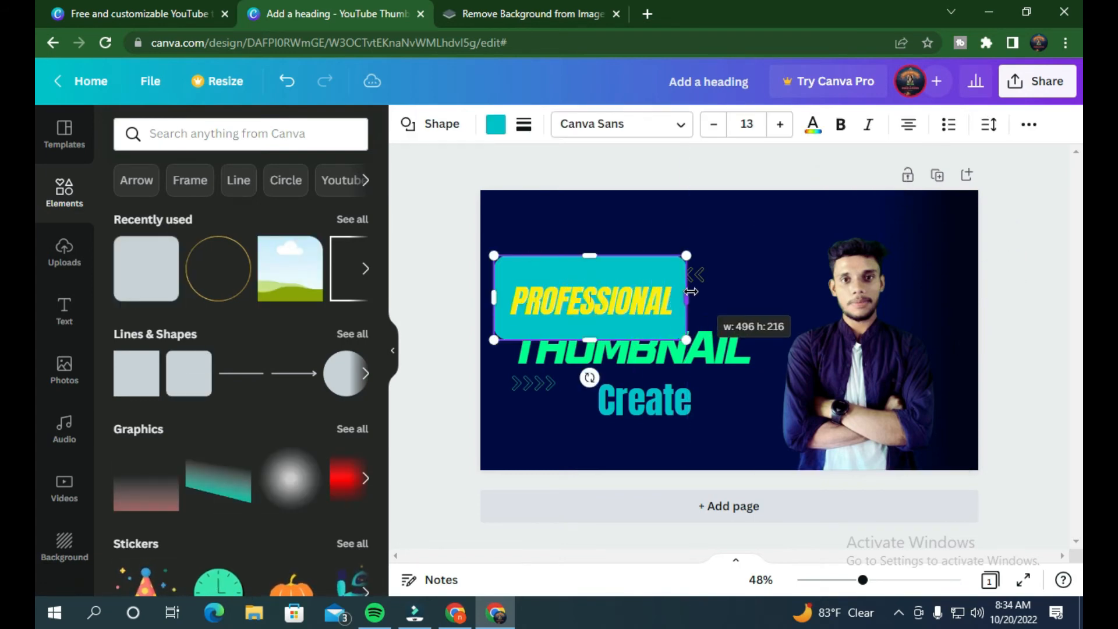
drag(590, 341, 591, 320)
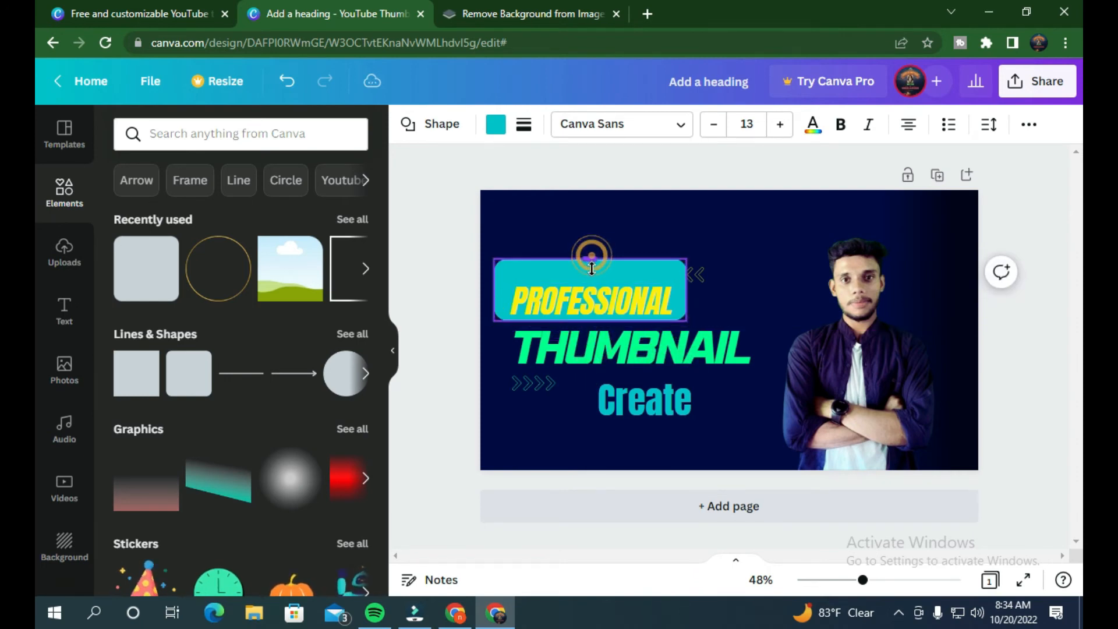
drag(592, 255, 591, 274)
drag(551, 488, 544, 452)
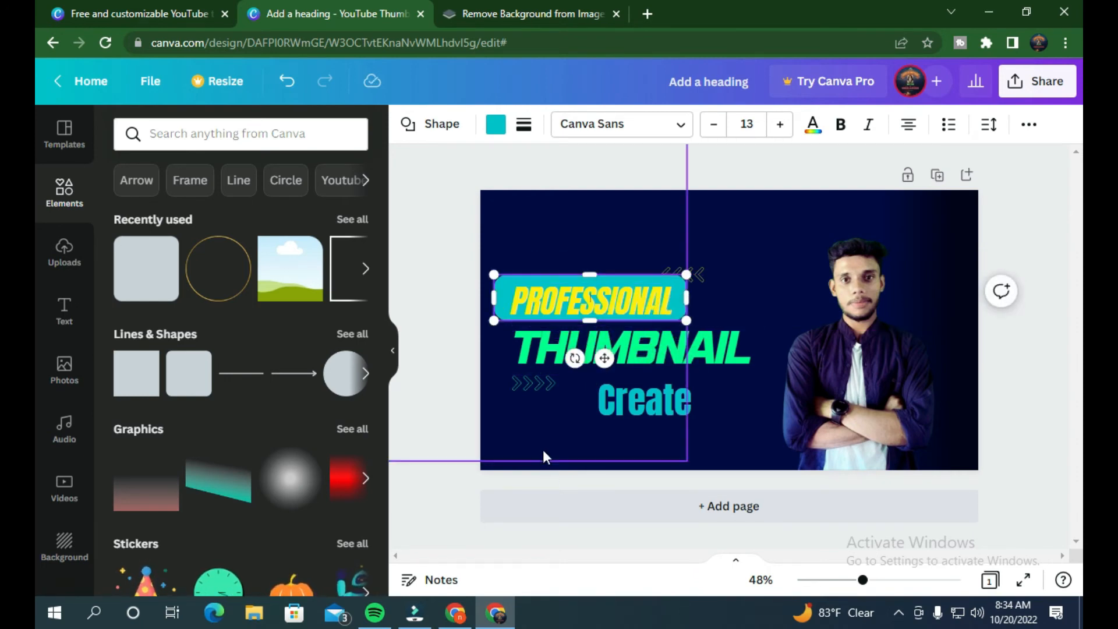
drag(396, 476, 387, 495)
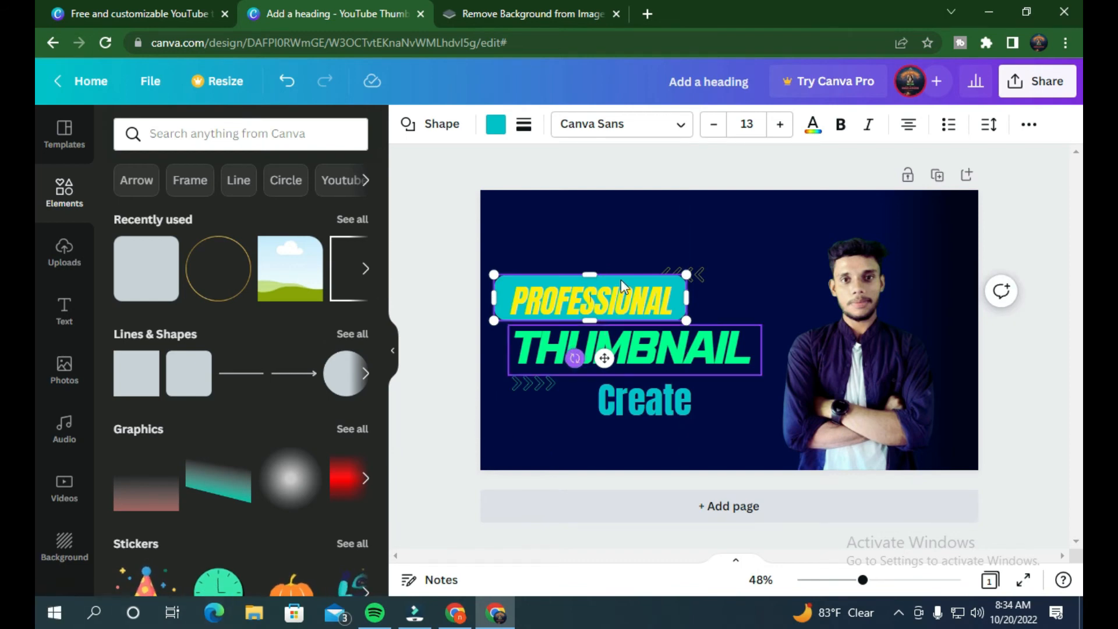
Step: Fill the rounded shape behind the PROFESSIONAL heading with black
click(490, 125)
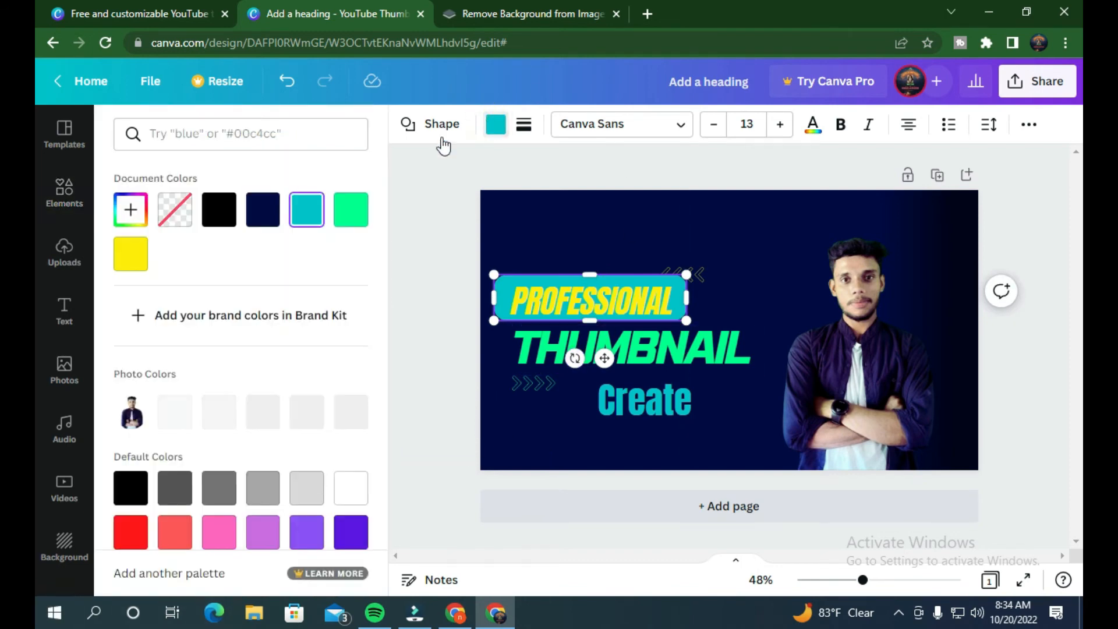
click(219, 226)
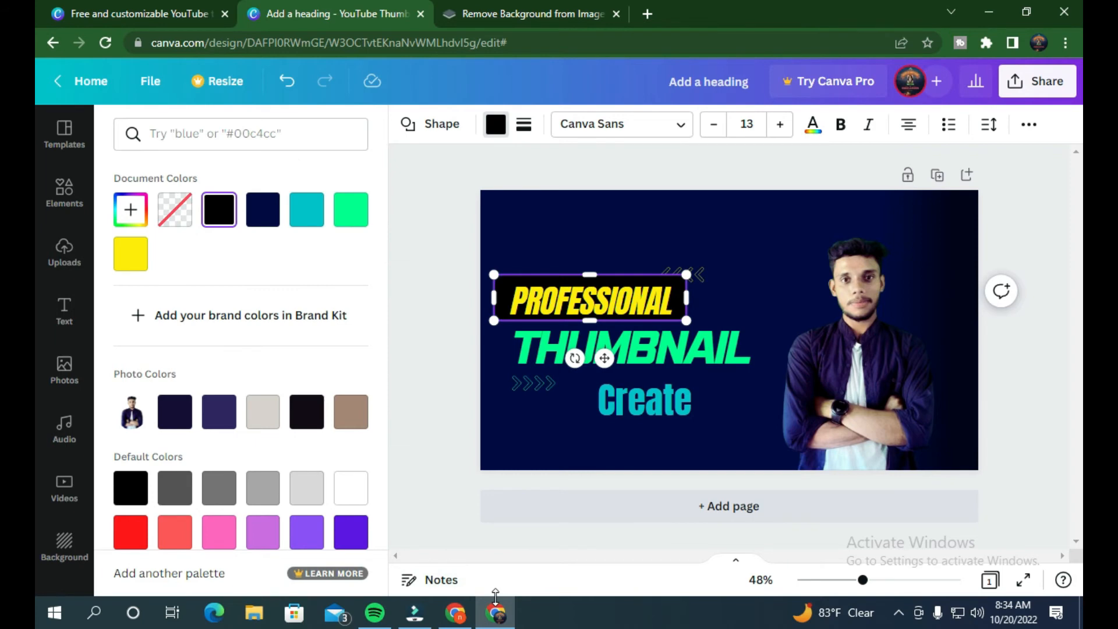
click(626, 417)
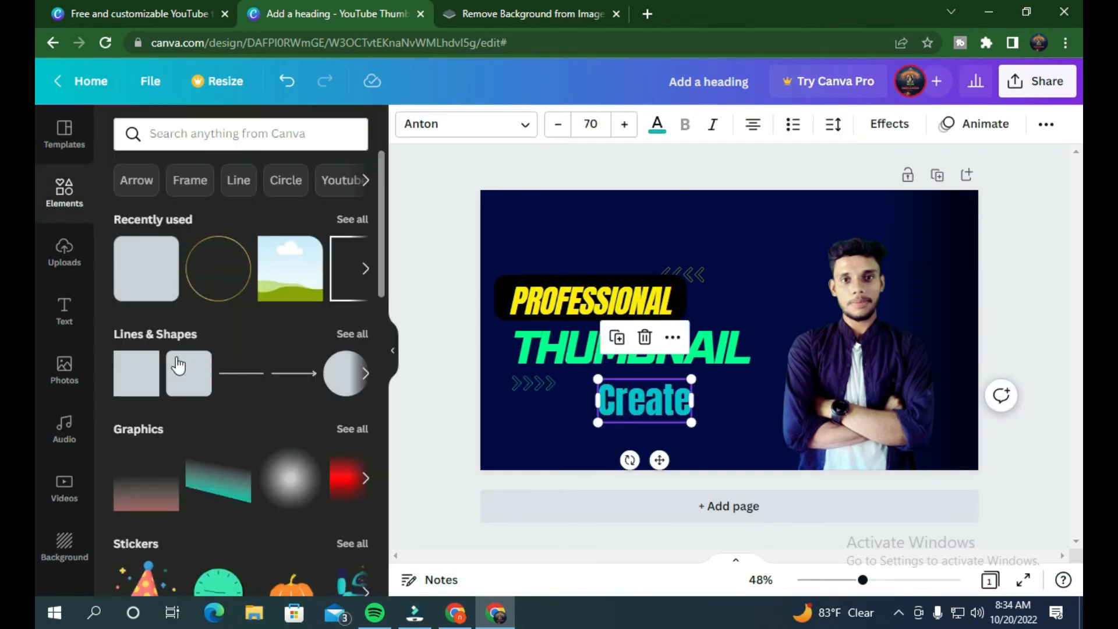
Step: Try placing a rounded square behind the Create heading by changing the layer order and its width, and delete the shape
drag(178, 365, 621, 385)
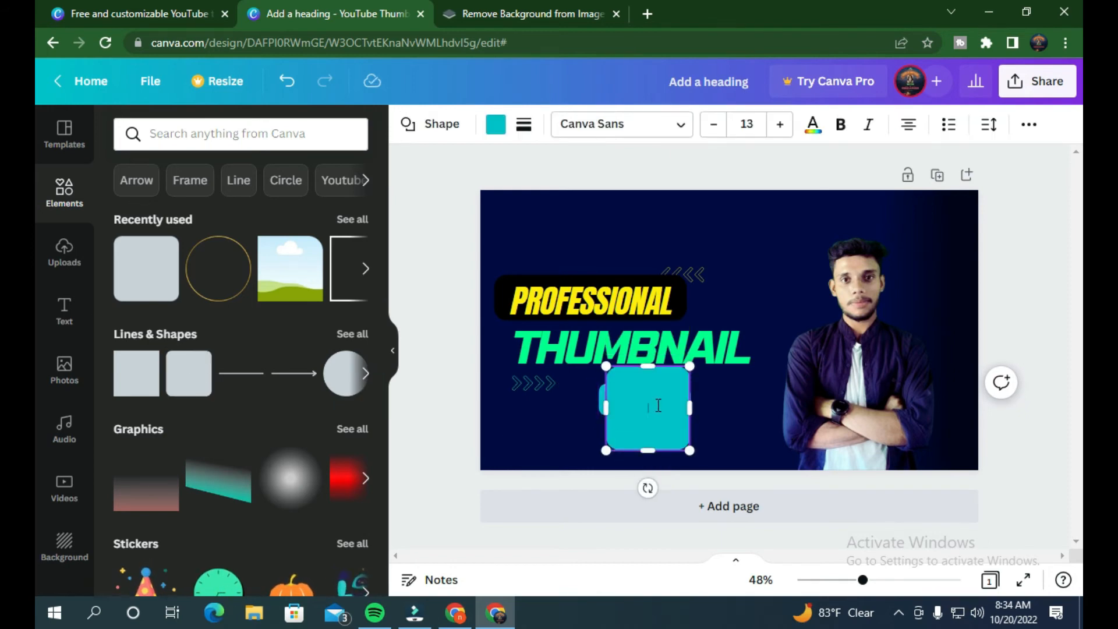
right_click(658, 406)
click(619, 414)
right_click(620, 414)
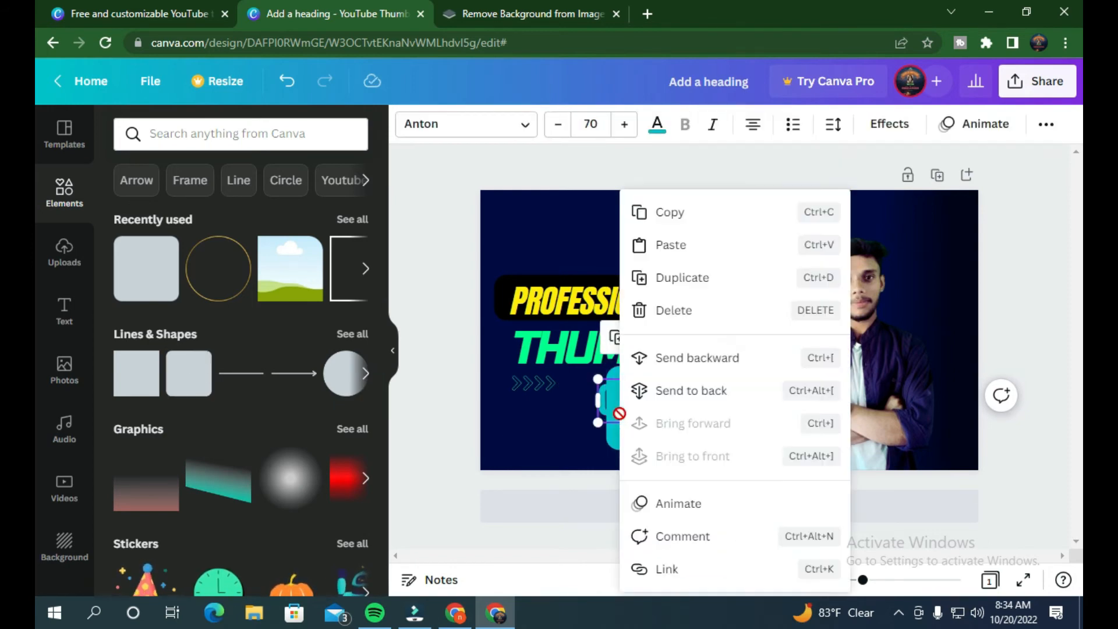
click(640, 391)
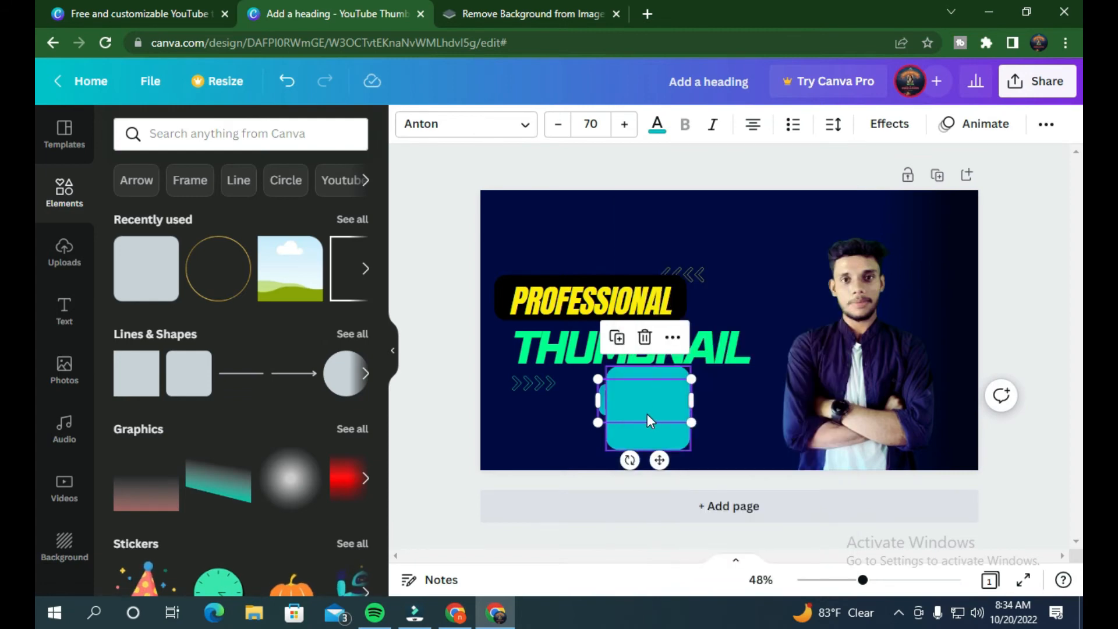
right_click(649, 420)
click(669, 390)
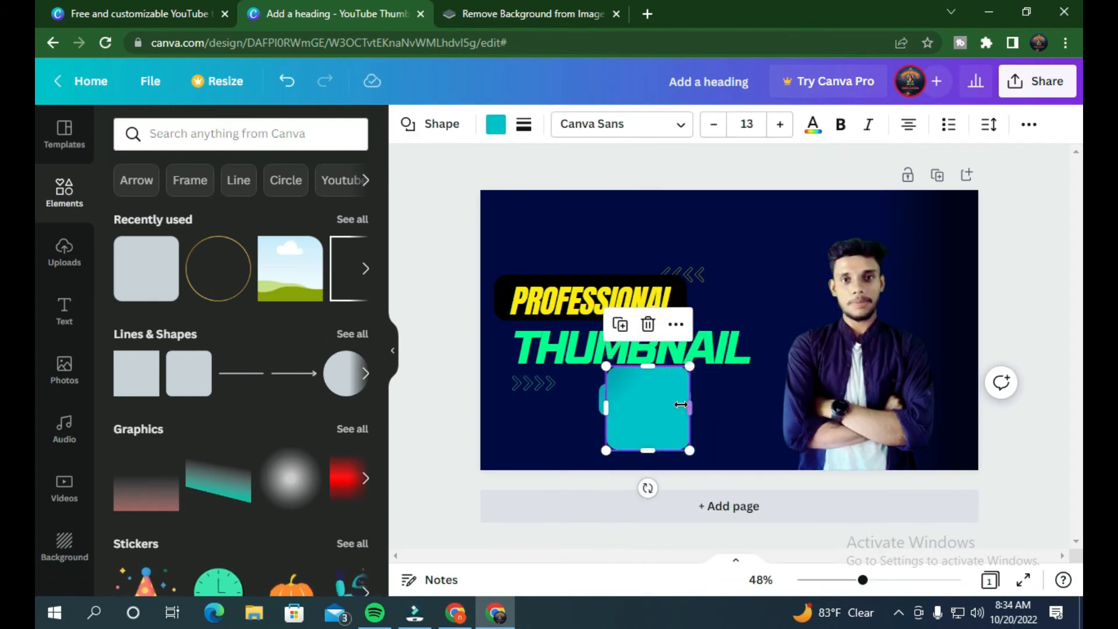
drag(681, 405, 601, 434)
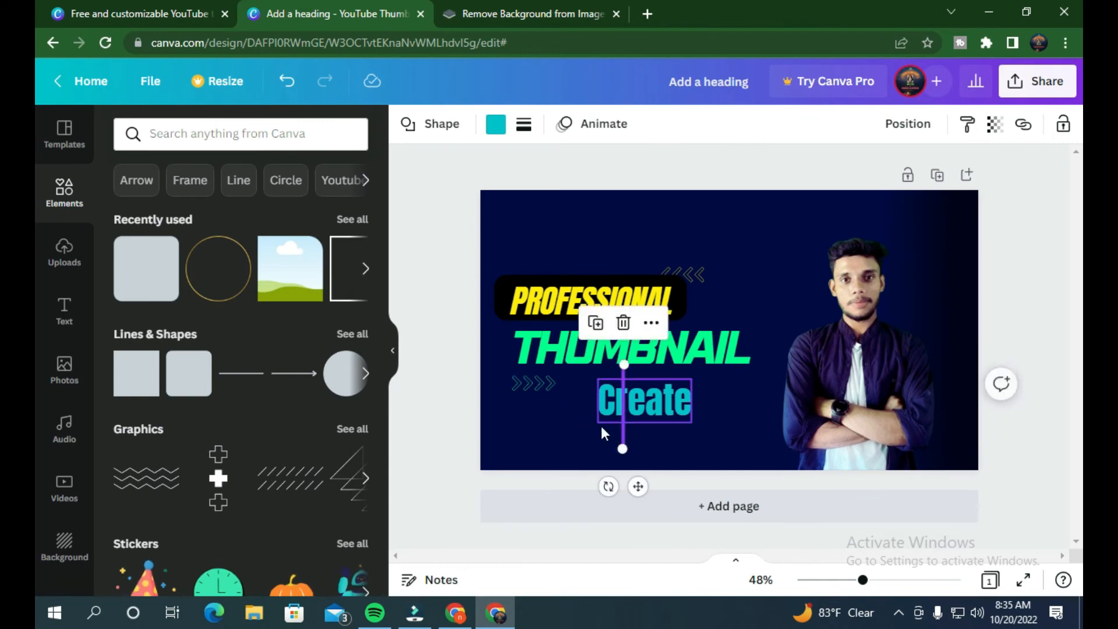
key(ctrl+z)
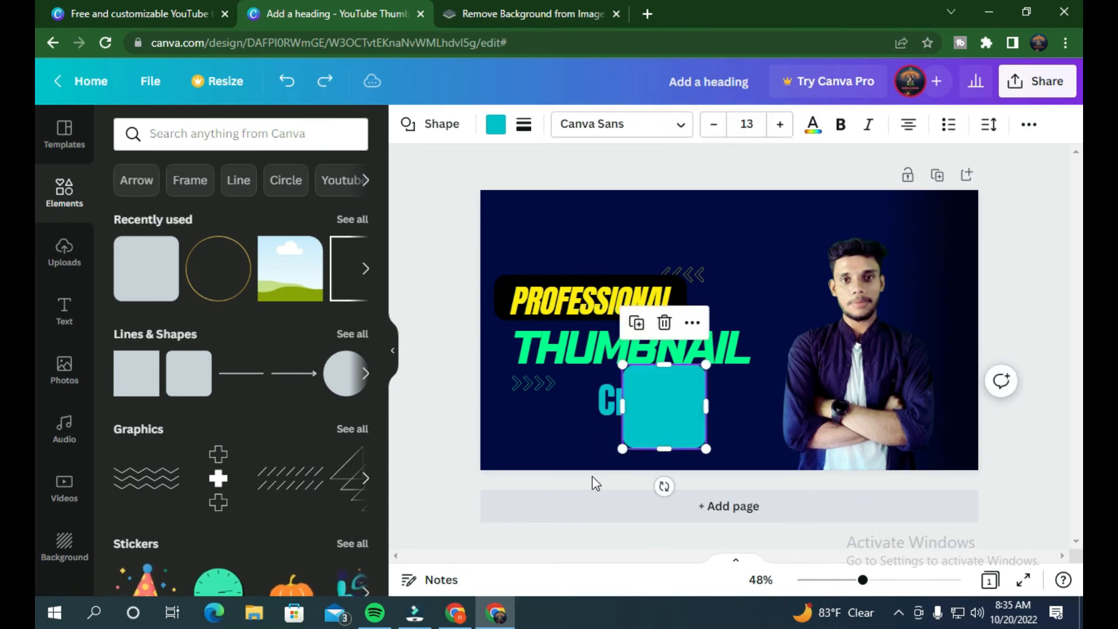
key(Delete)
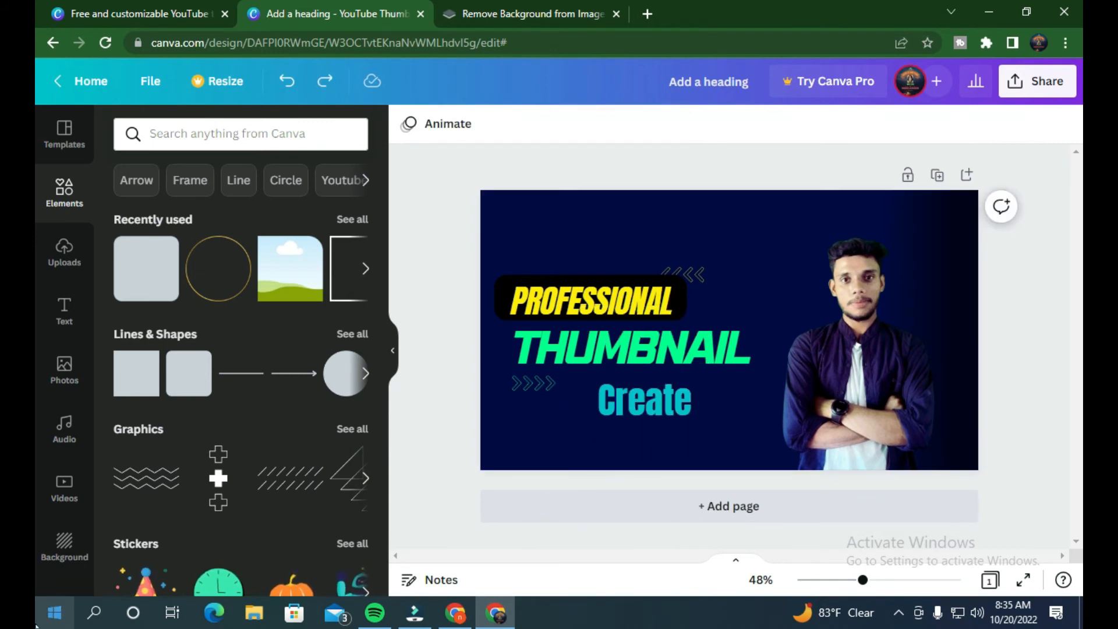
Step: Add a circle frame over the portrait and enlarge it to cover the head and upper body
scroll(232, 367, down, 3)
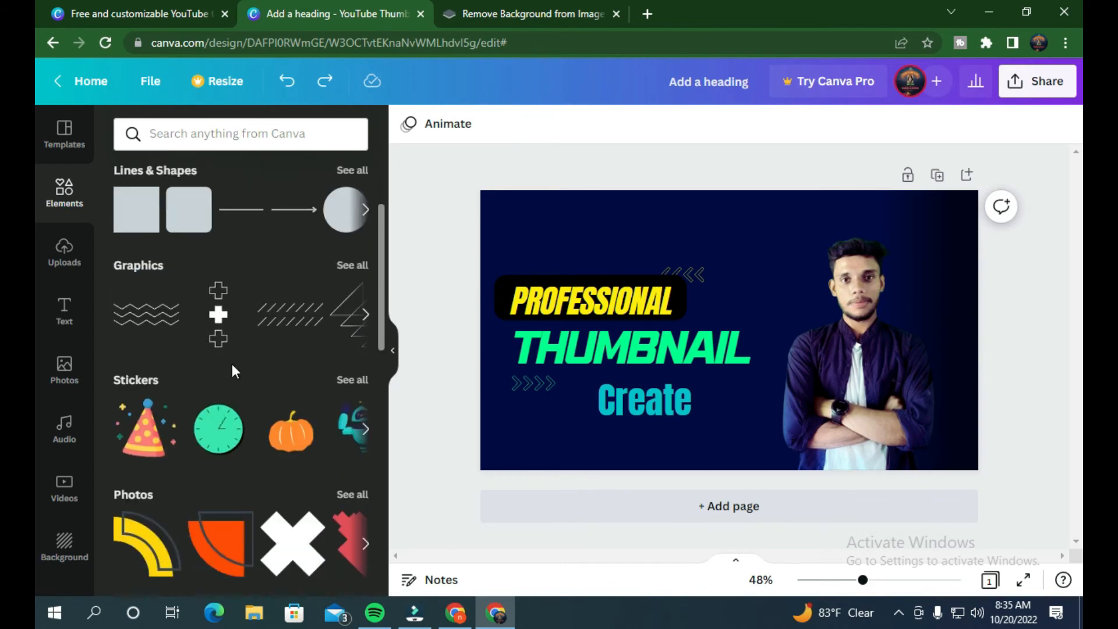
scroll(233, 364, down, 3)
scroll(233, 369, down, 3)
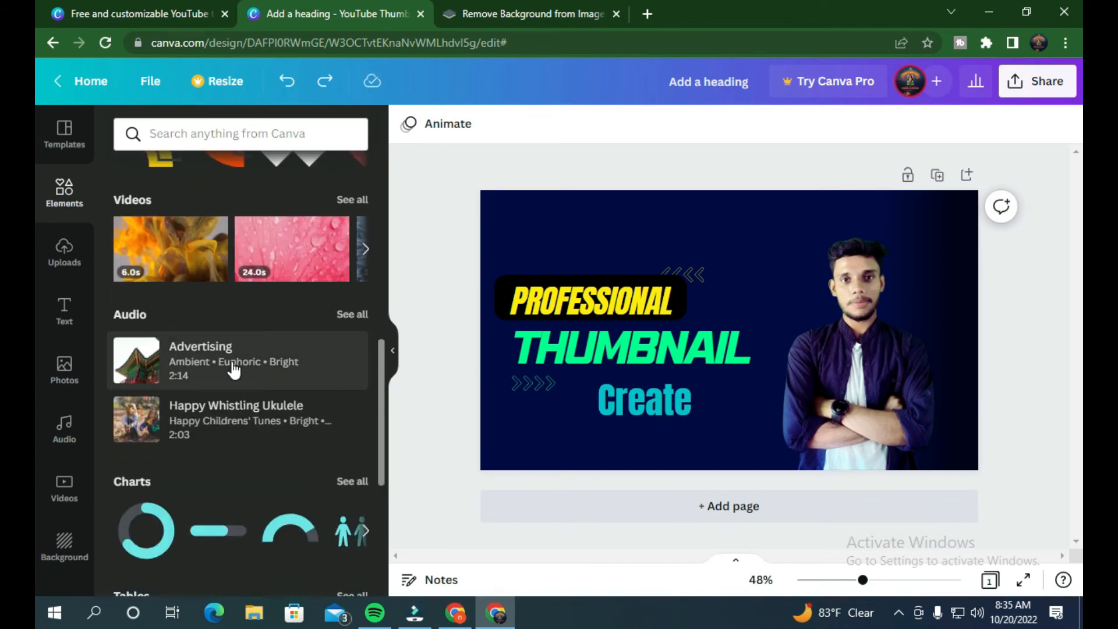
scroll(233, 370, down, 4)
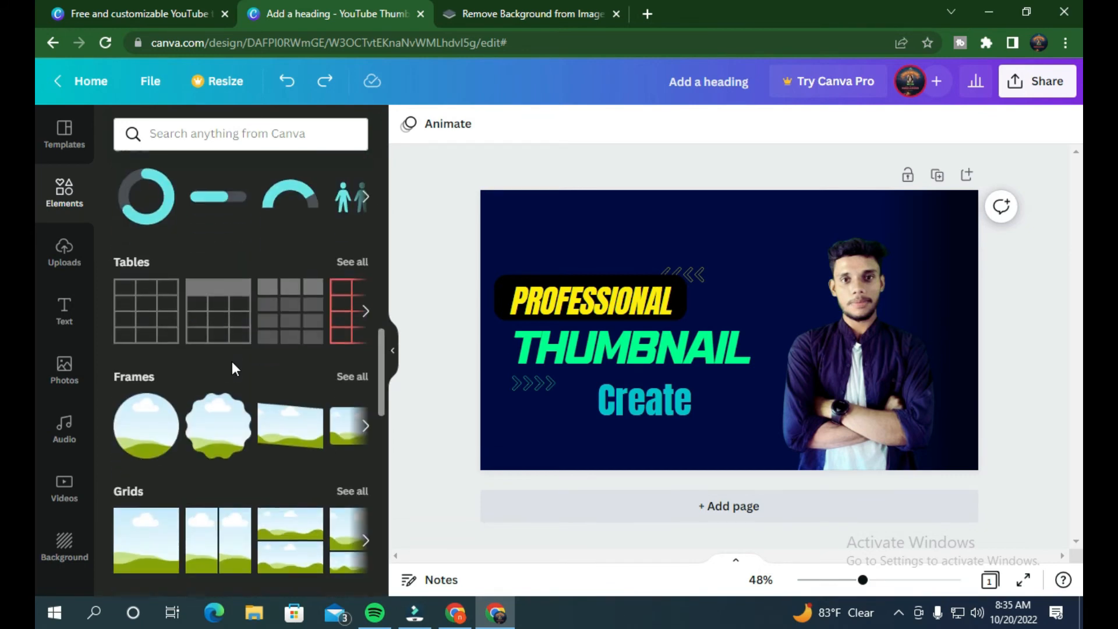
scroll(232, 361, down, 2)
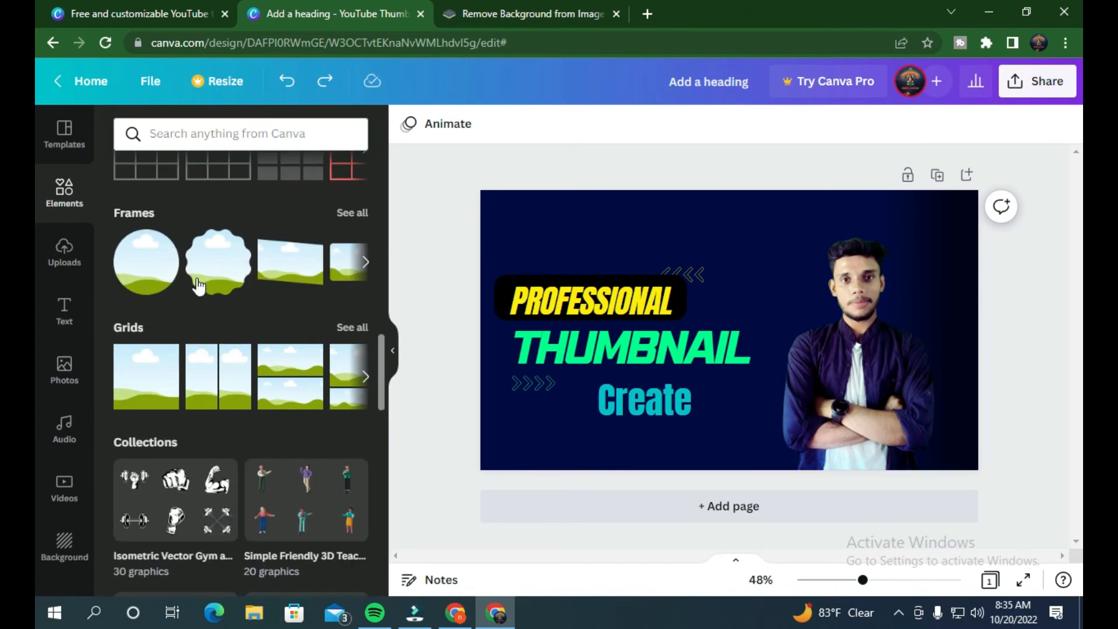
click(153, 272)
drag(153, 273, 839, 264)
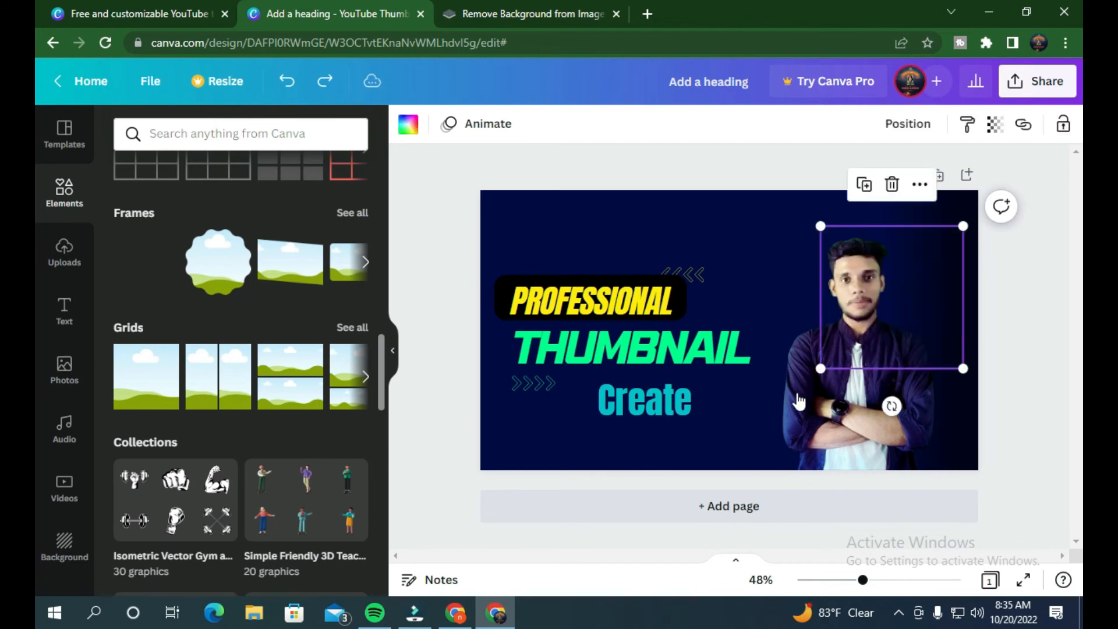
drag(815, 367, 767, 422)
Step: Send the circle frame behind the portrait and enlarge it to the thumbnail's edge
right_click(901, 327)
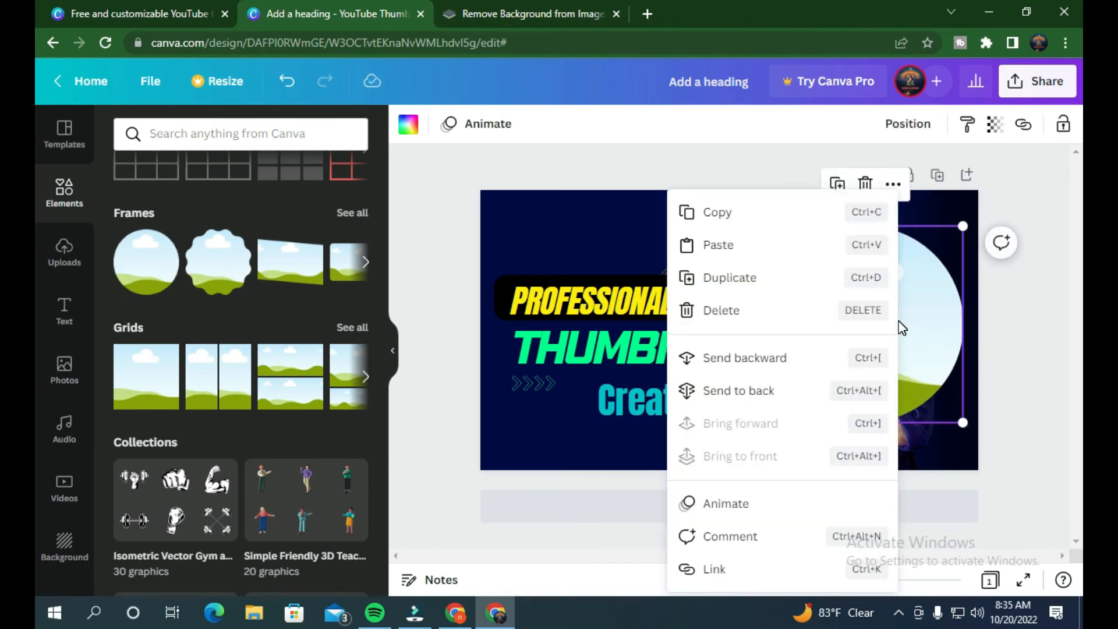
click(780, 390)
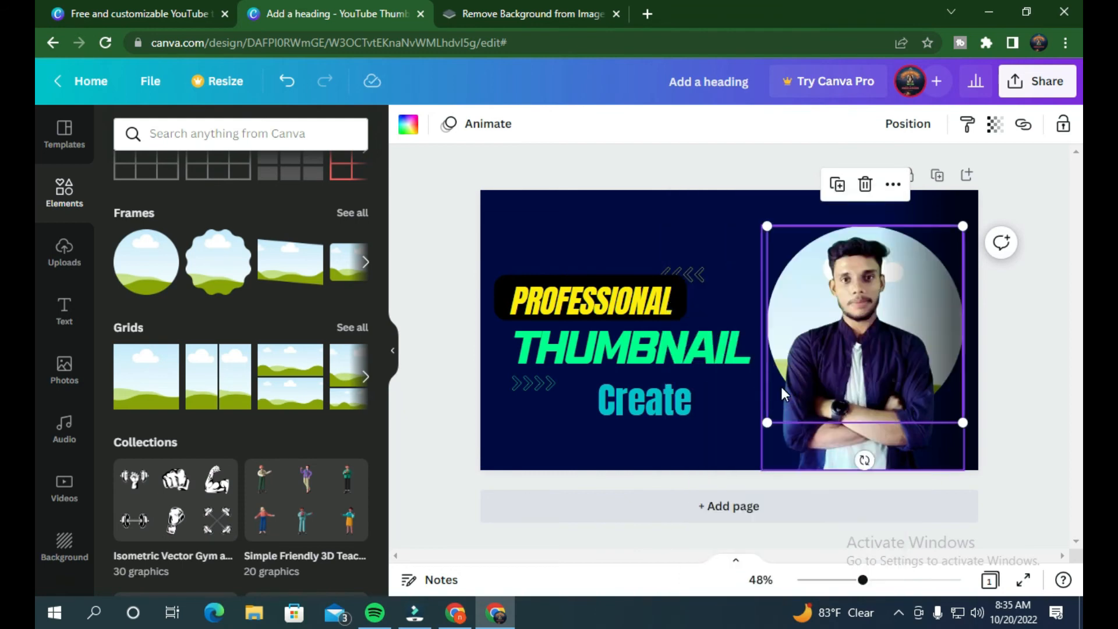
drag(963, 423, 1005, 464)
click(960, 408)
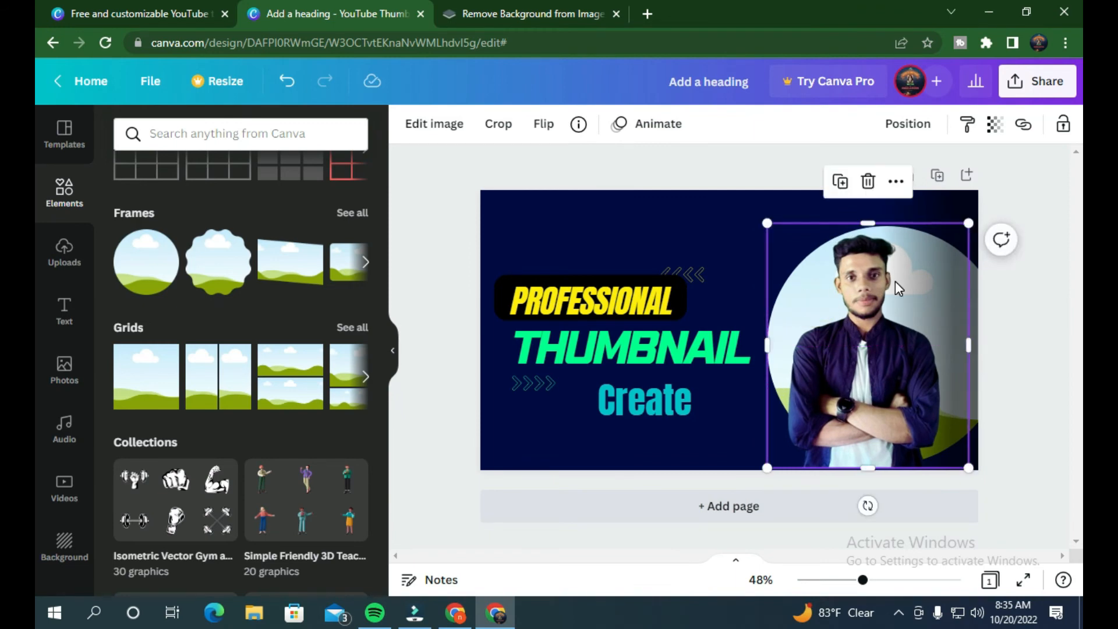
Step: Reposition the circle frame beside the headings and place the portrait inside it
key(ctrl+z)
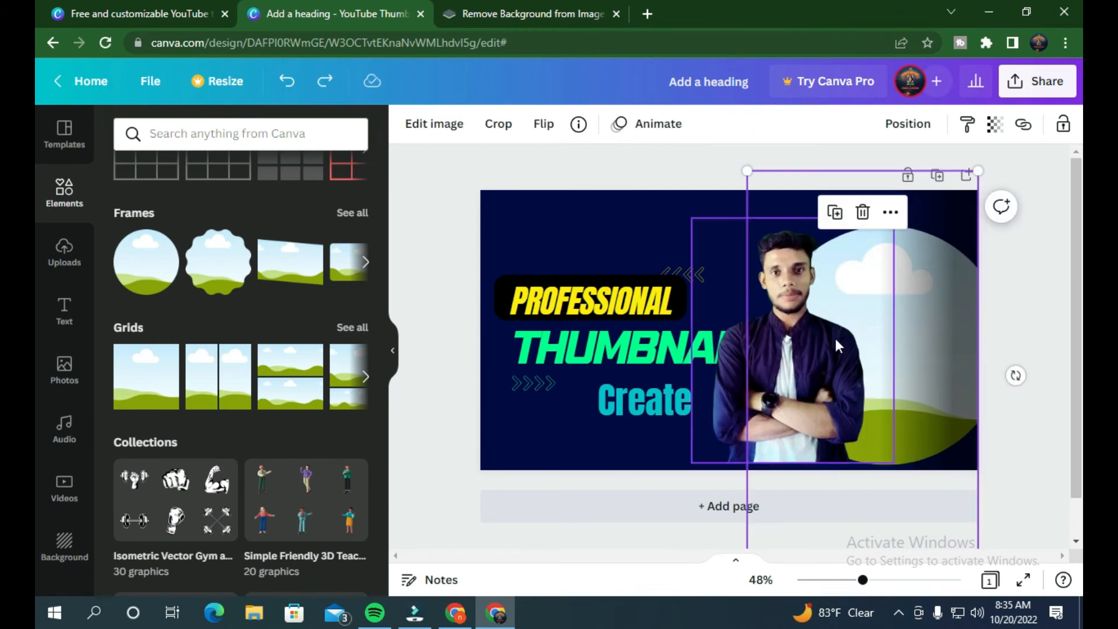
drag(929, 334, 226, 324)
drag(933, 310, 902, 300)
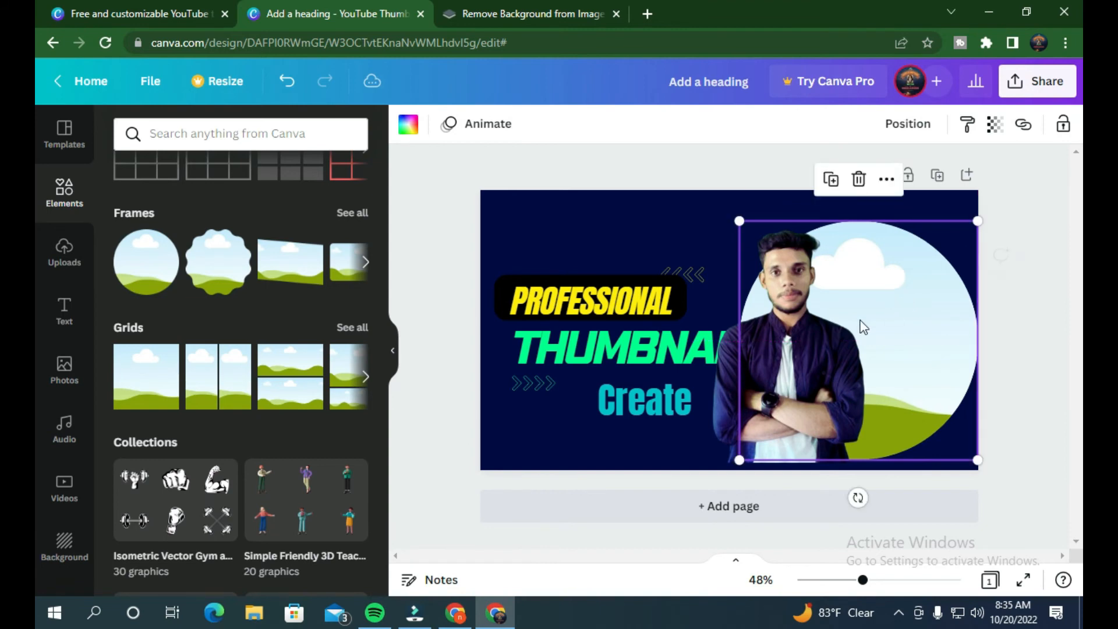
click(815, 347)
drag(815, 347, 791, 432)
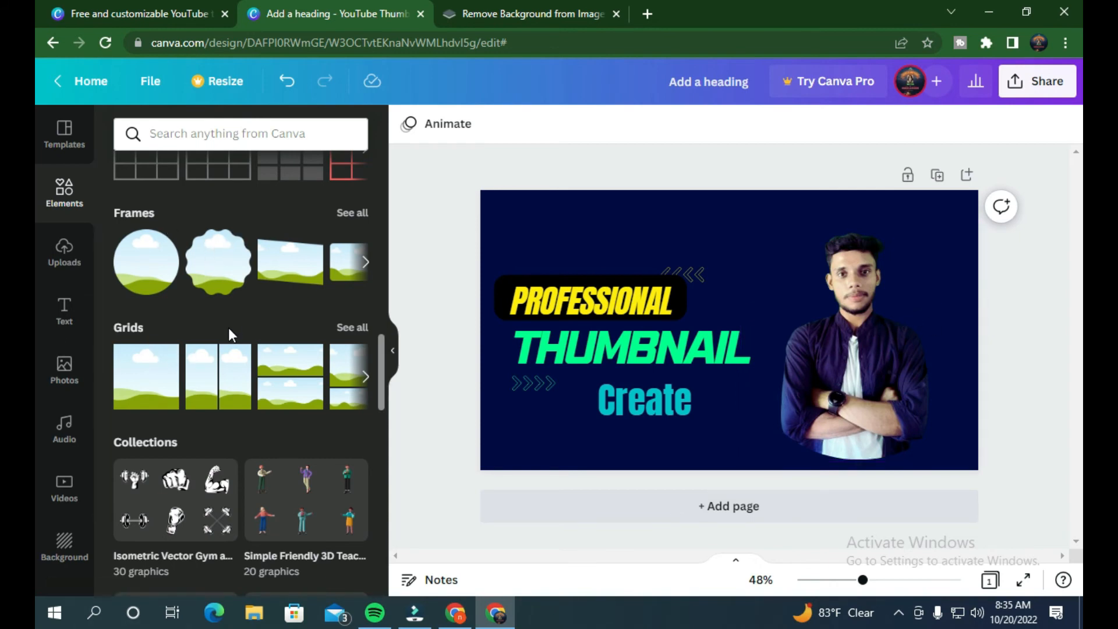
Step: Browse the graphics collections and search the elements for "Frame"
scroll(231, 326, down, 10)
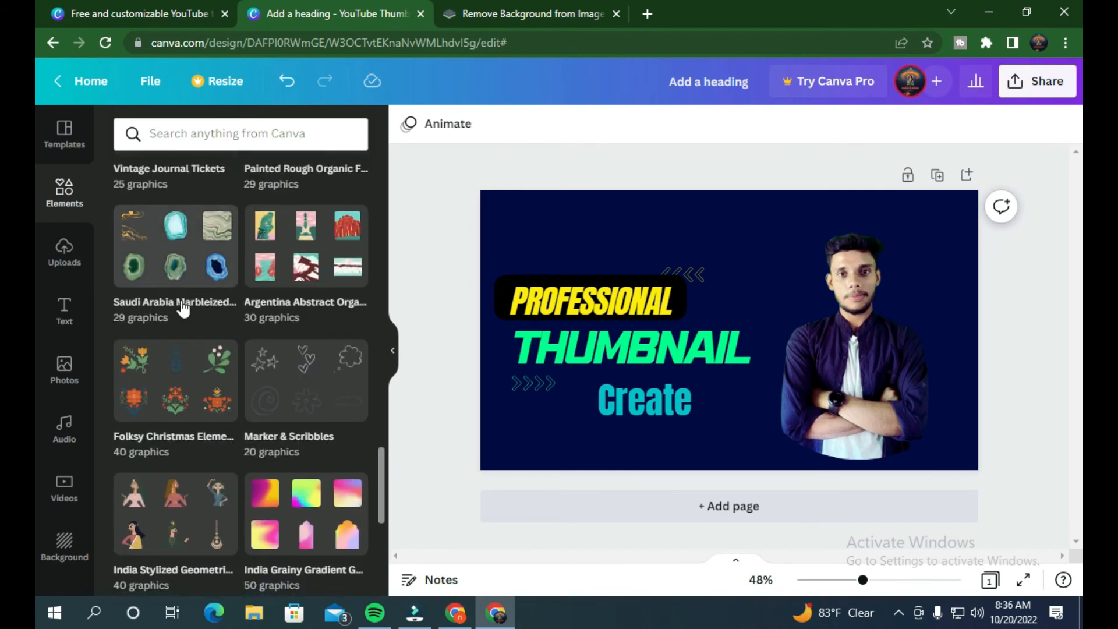
scroll(182, 309, down, 4)
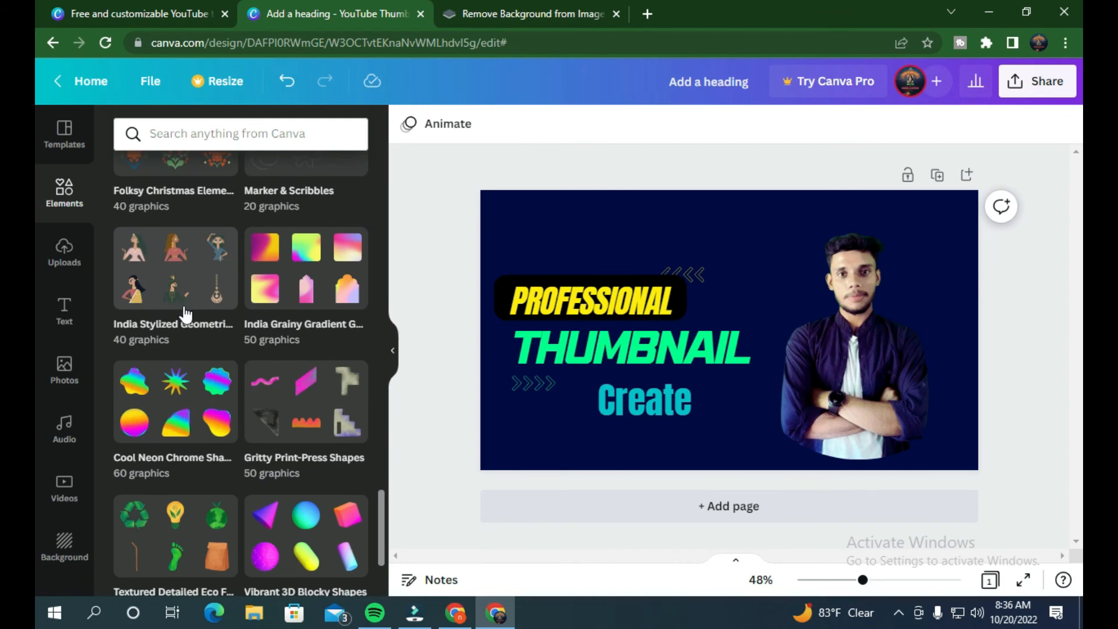
scroll(185, 314, down, 3)
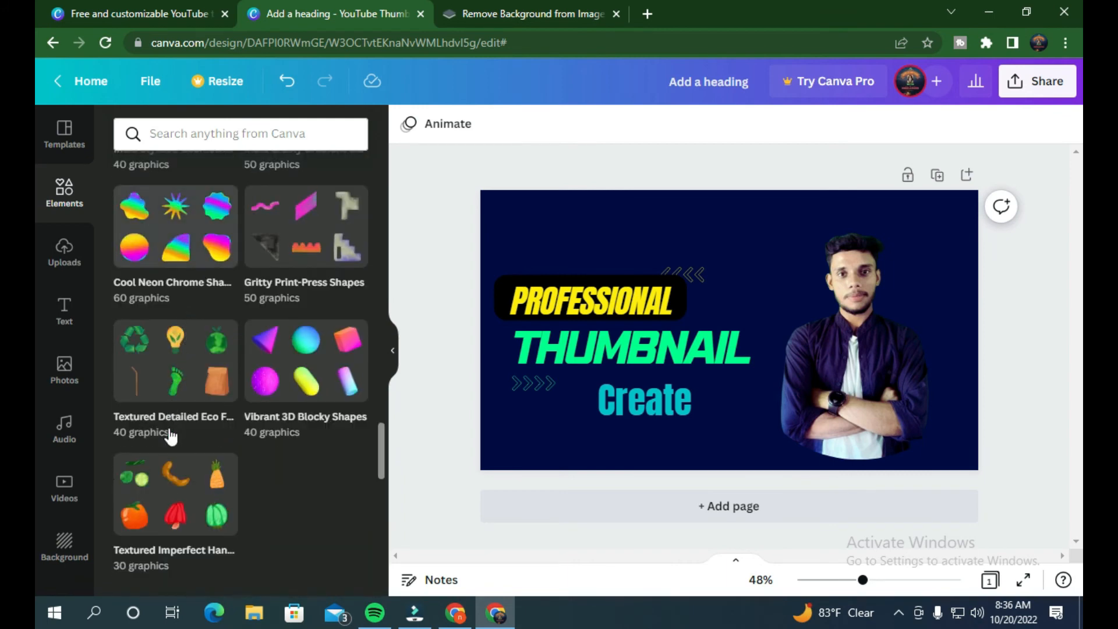
scroll(263, 246, up, 10)
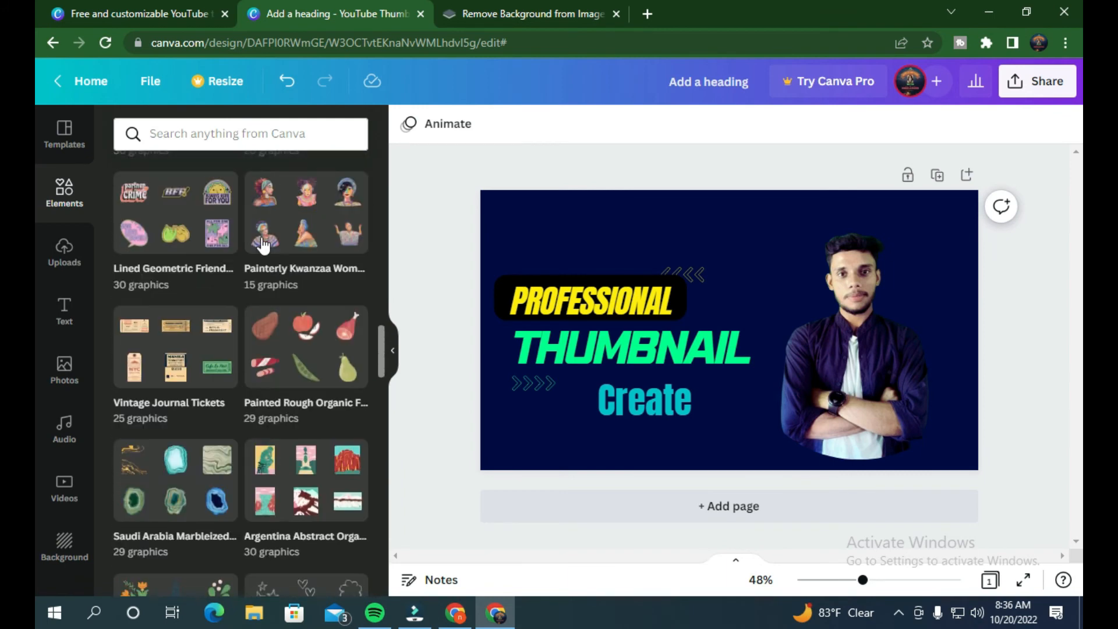
scroll(263, 245, up, 10)
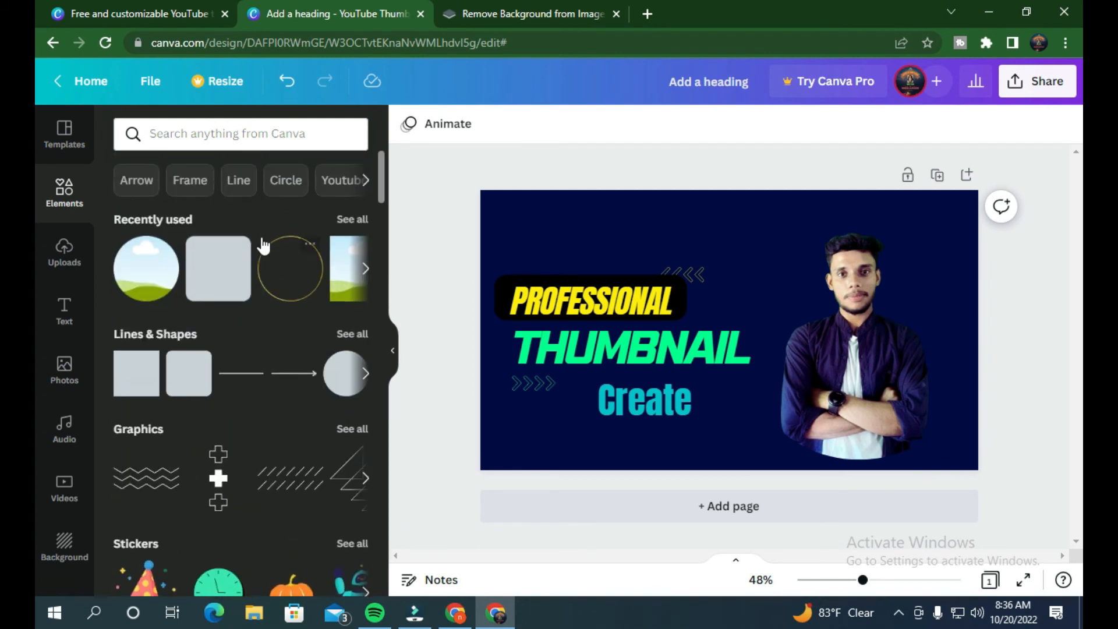
click(194, 192)
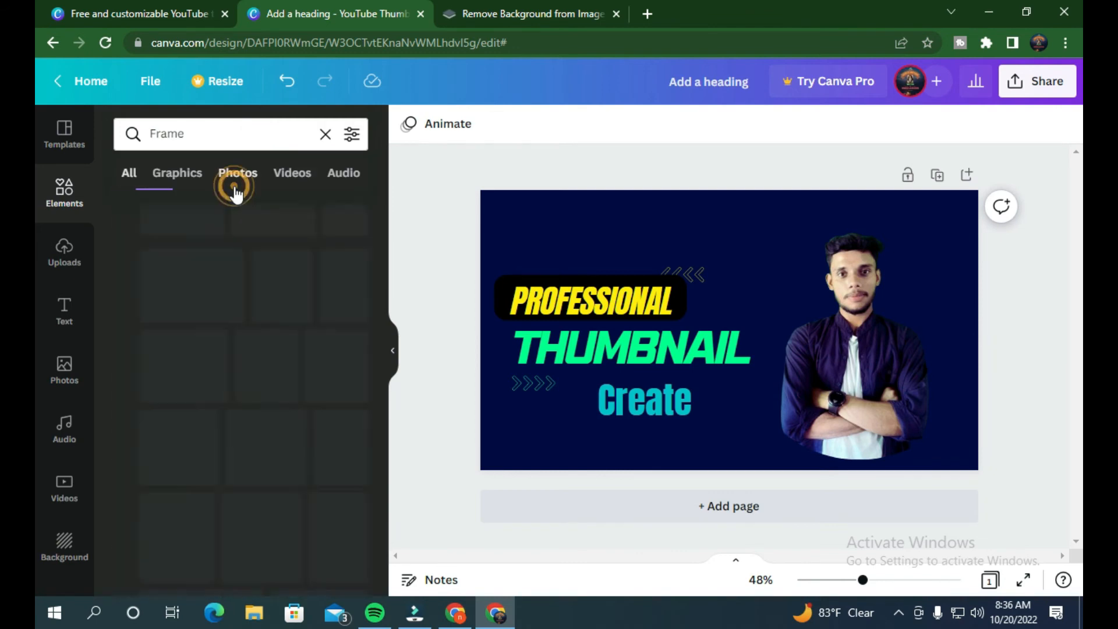
Step: Check the photo results for "Frame" and search the elements for "Circle"
click(233, 175)
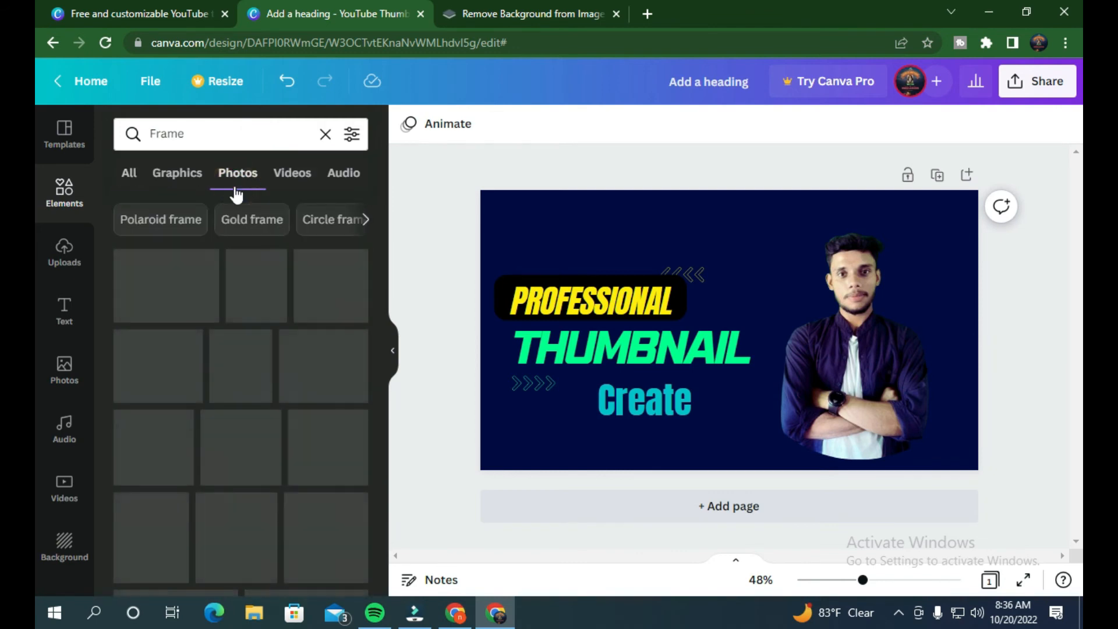
click(326, 135)
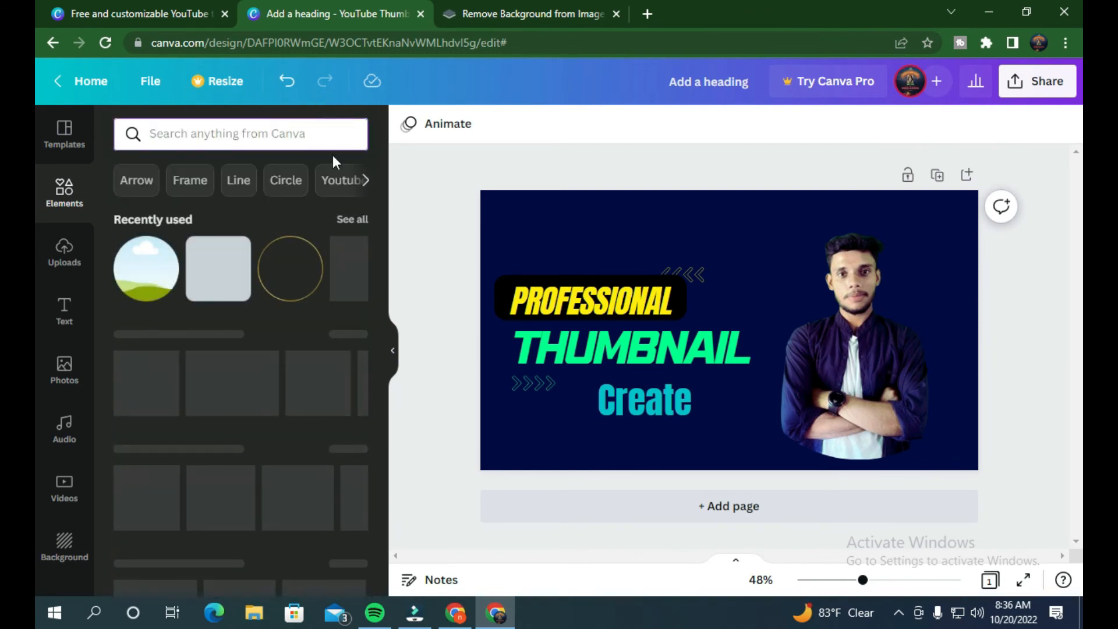
click(297, 181)
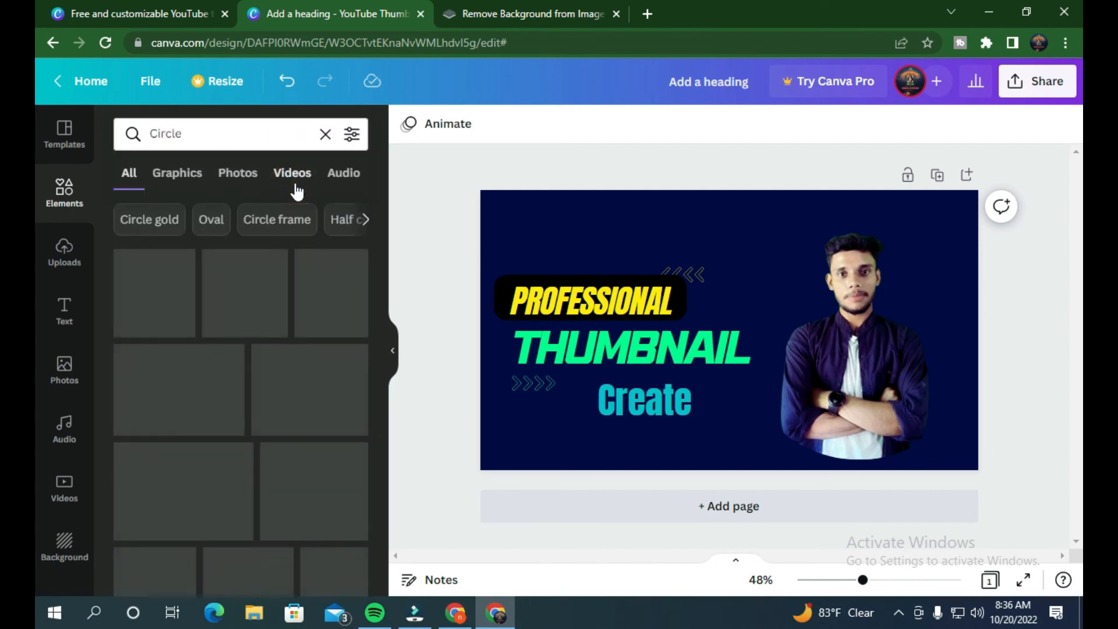
click(327, 137)
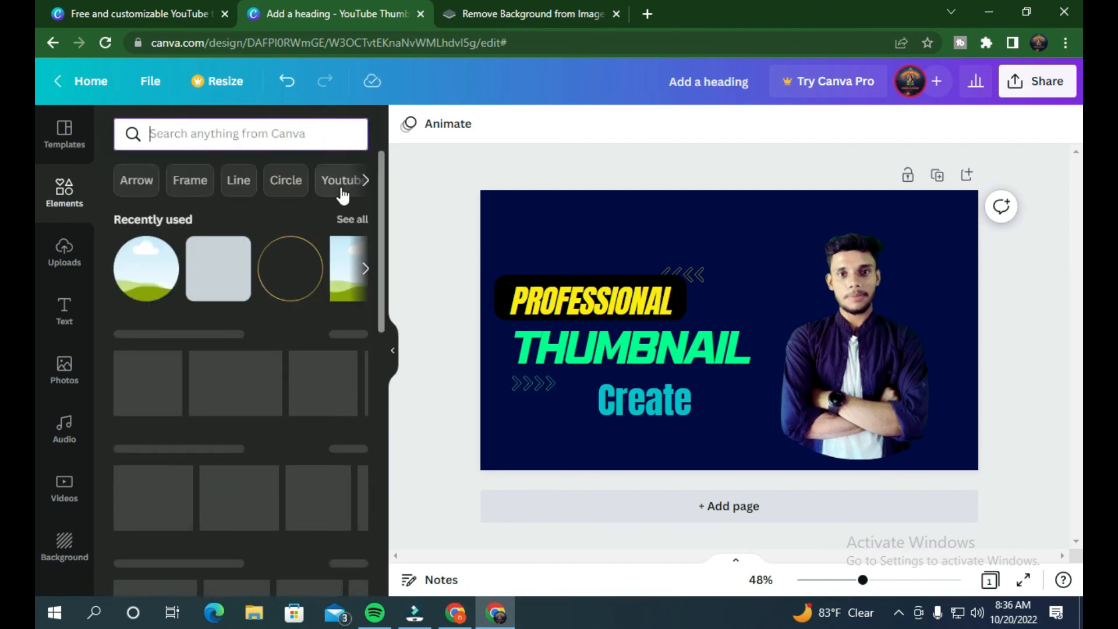
Step: Find the round red play-button icon under "Youtube" and place it, scaled down, beneath the Create heading
click(341, 190)
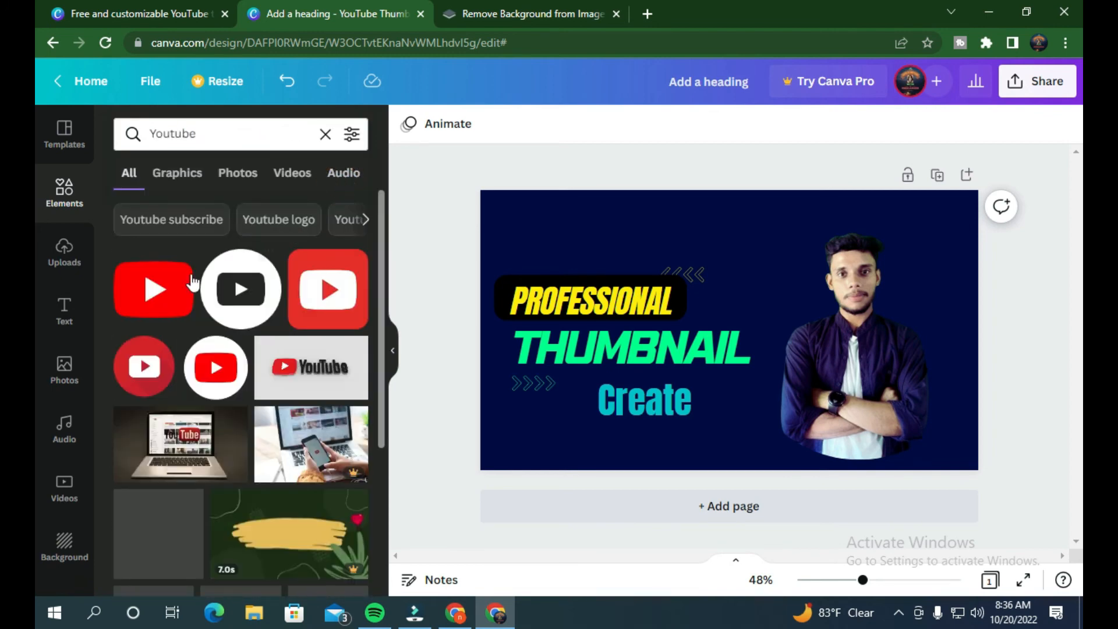
drag(148, 353, 728, 387)
drag(801, 470, 771, 445)
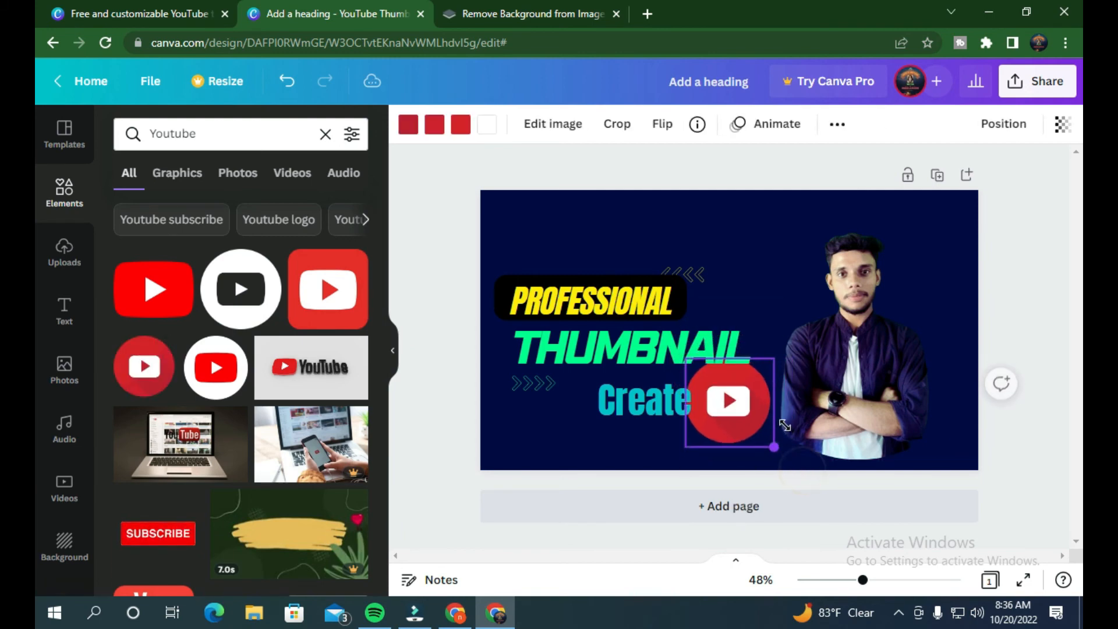
drag(728, 402, 546, 425)
drag(593, 470, 608, 446)
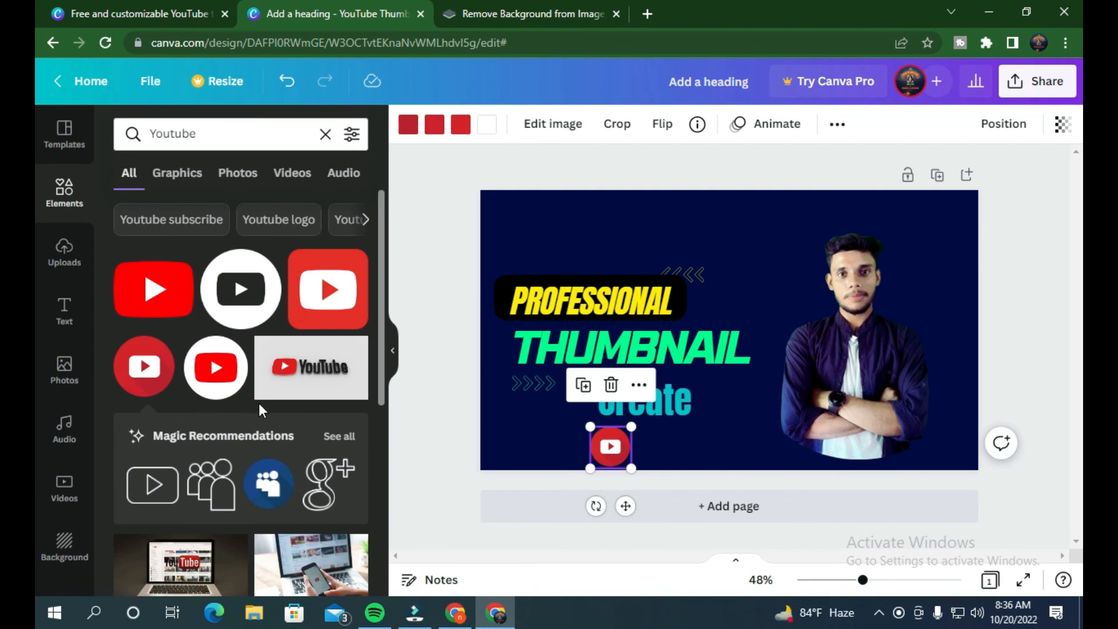
Step: Browse the remaining YouTube elements and the suggested element searches for another decoration
scroll(259, 406, down, 5)
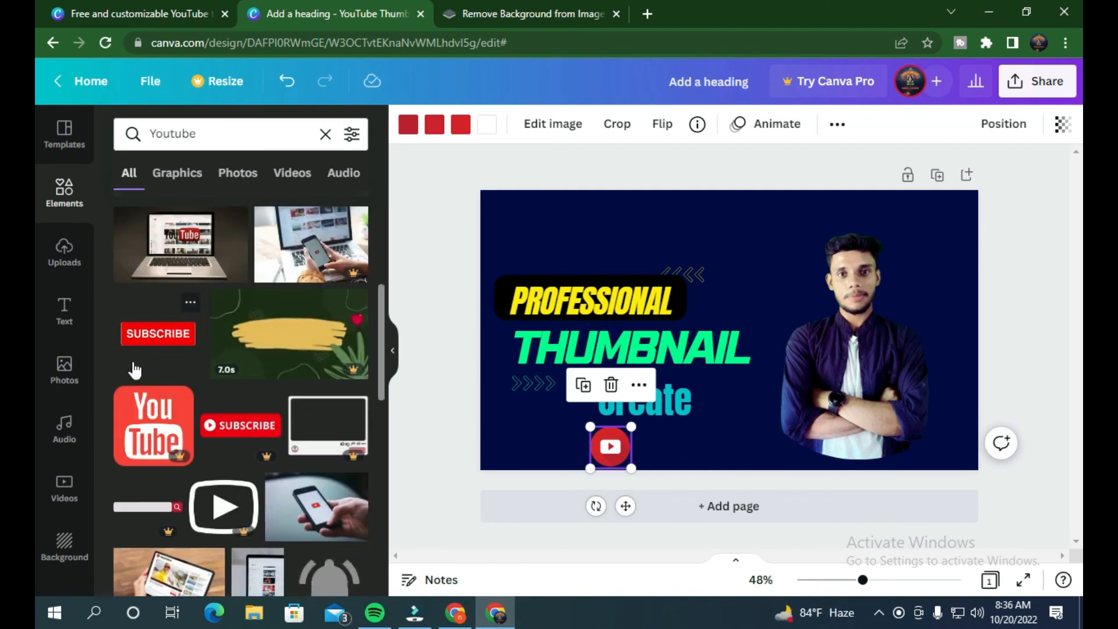
scroll(134, 370, down, 4)
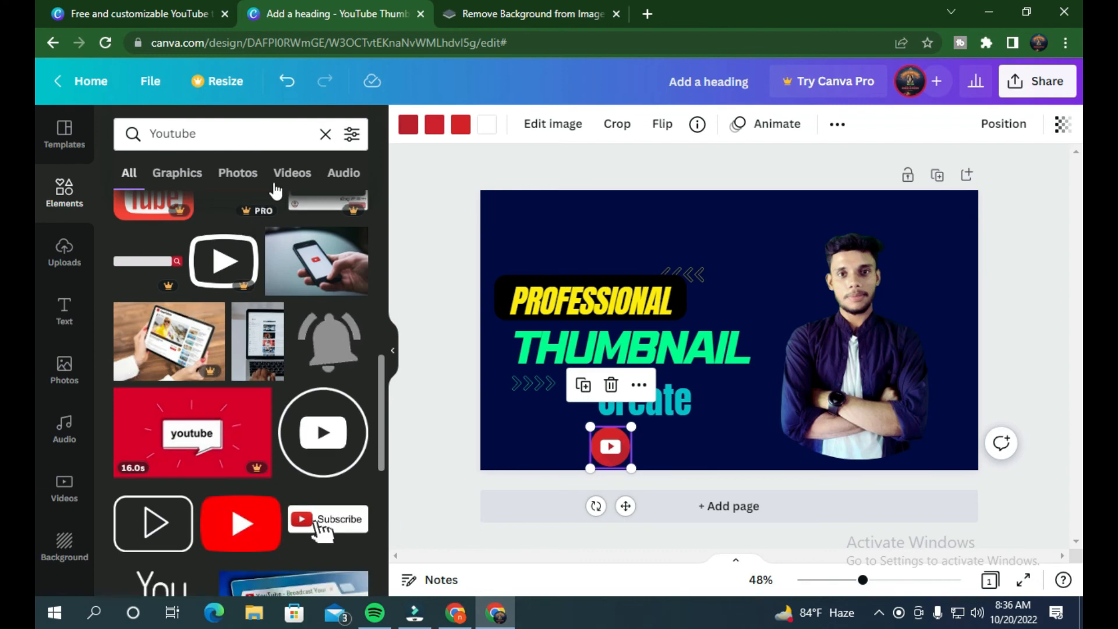
click(326, 133)
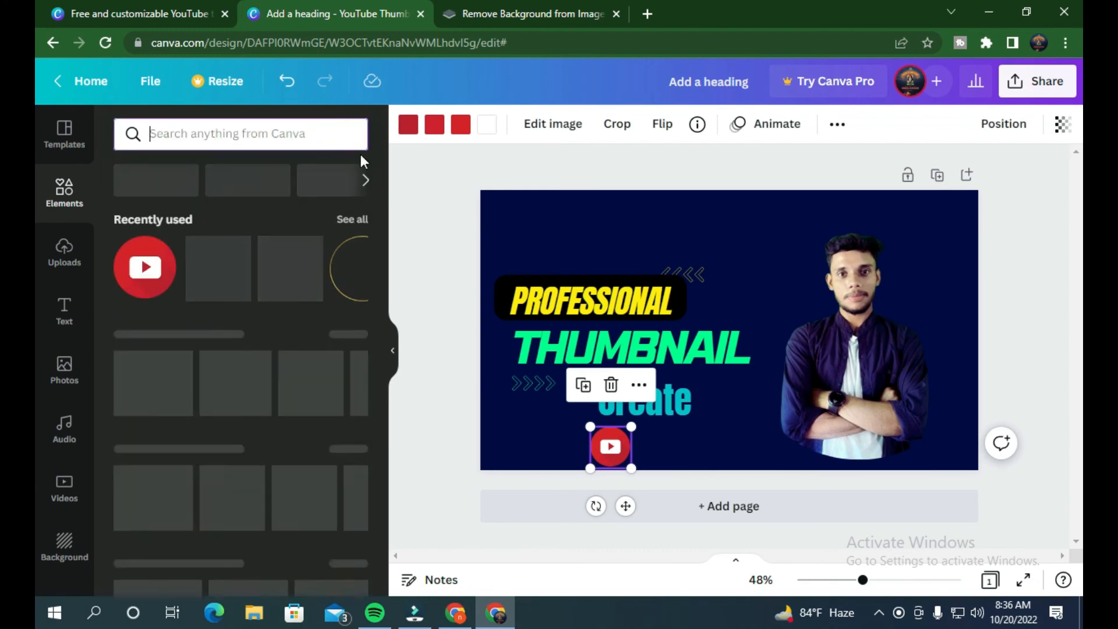
click(366, 179)
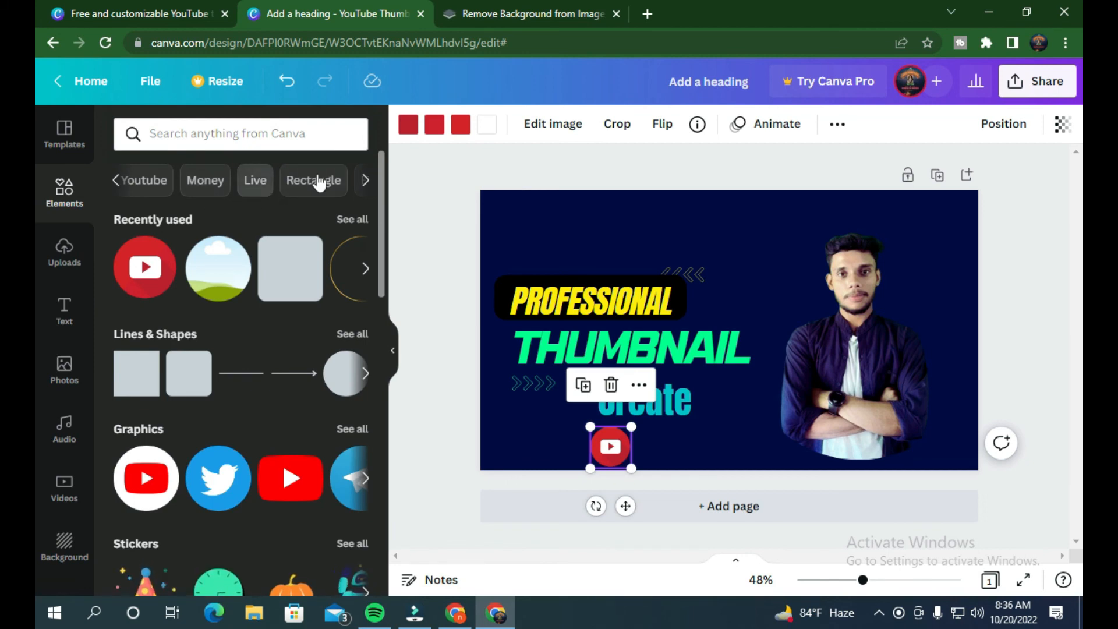
click(366, 181)
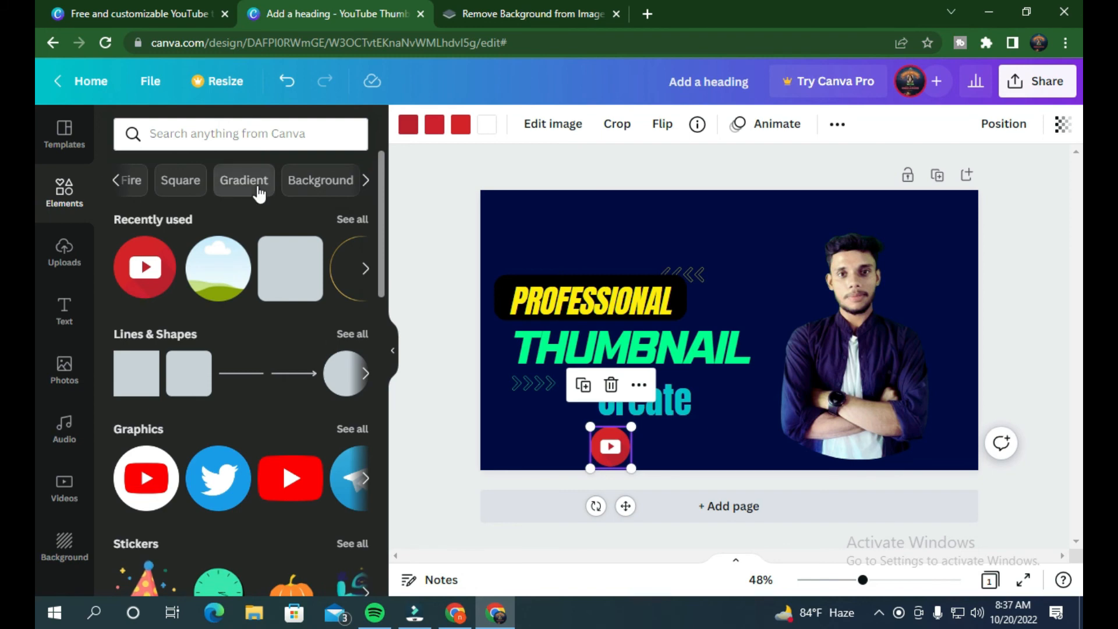
click(366, 181)
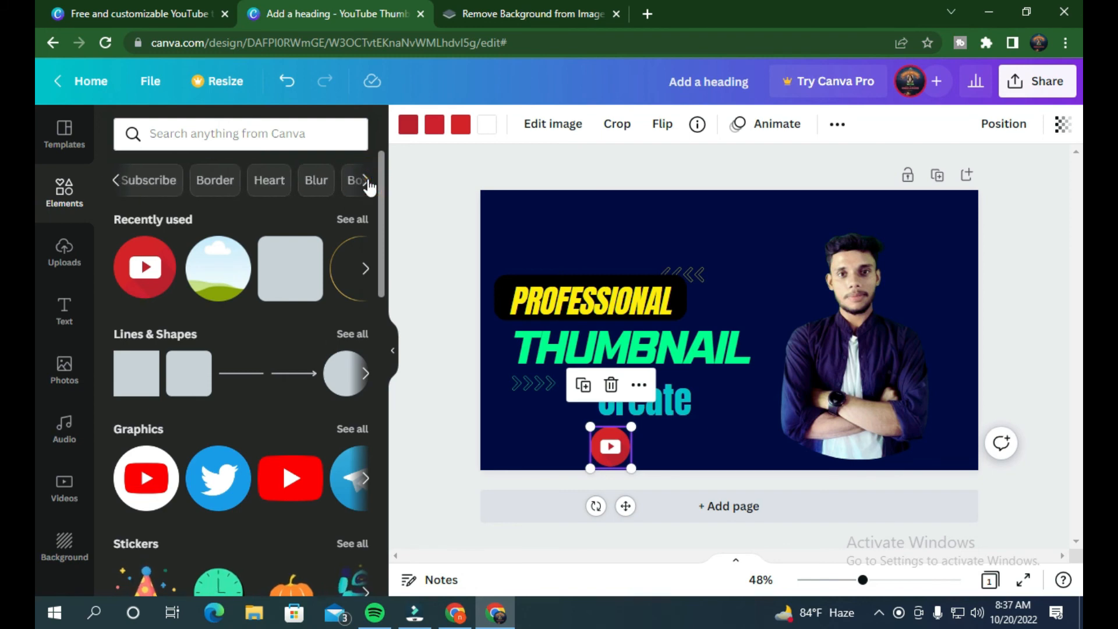
Step: Add the vertical black blur graphic from the "Black blur" search and place it along the thumbnail's left edge behind the headings
click(317, 181)
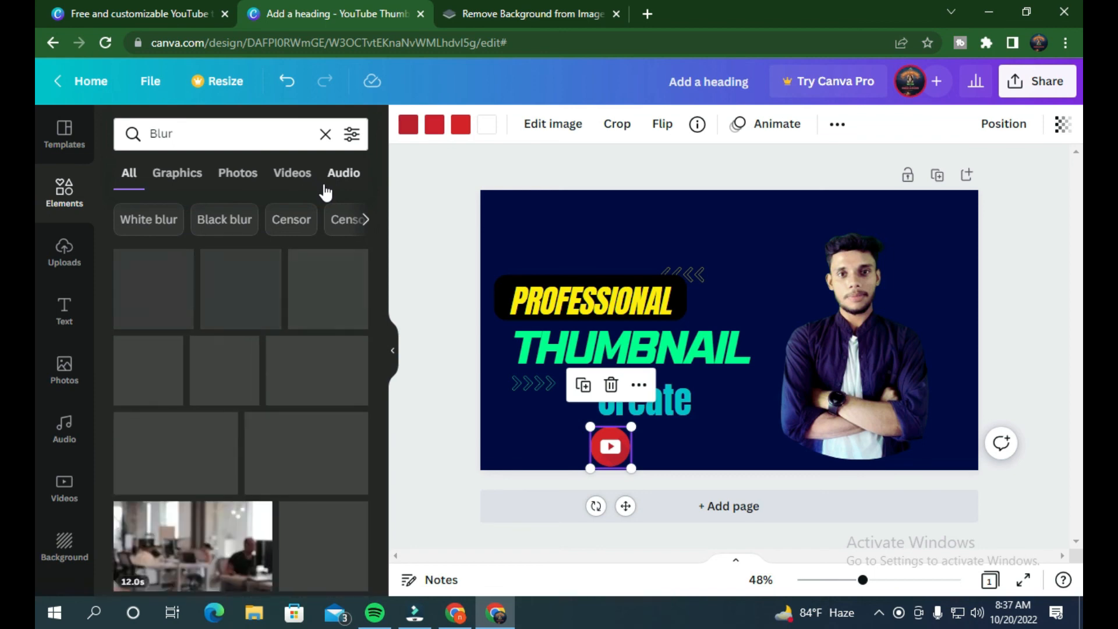
click(254, 222)
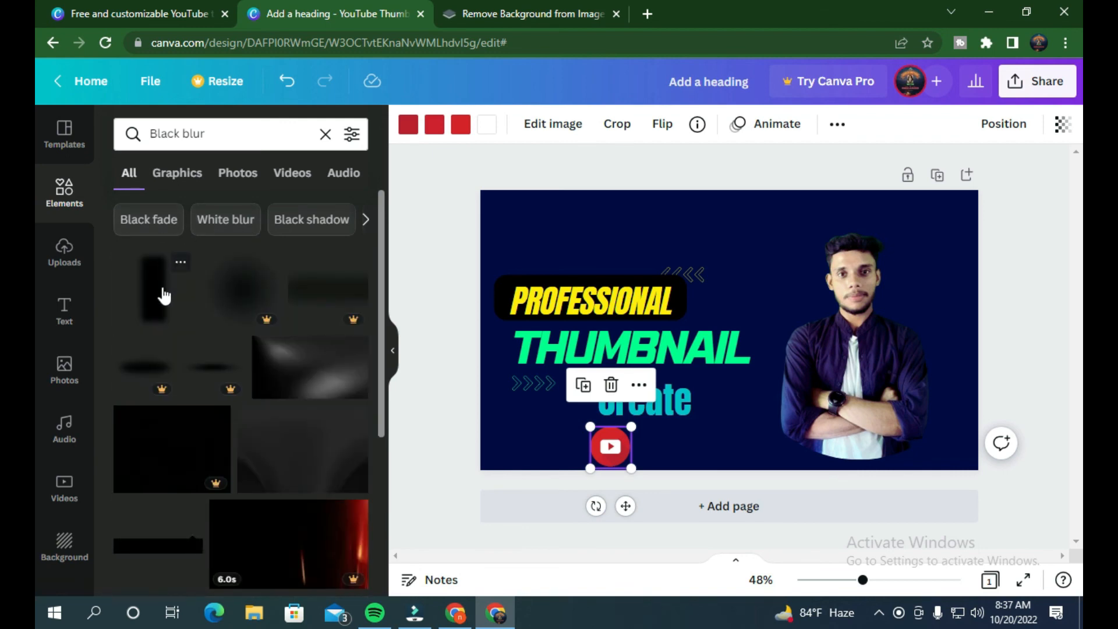
drag(180, 296, 759, 234)
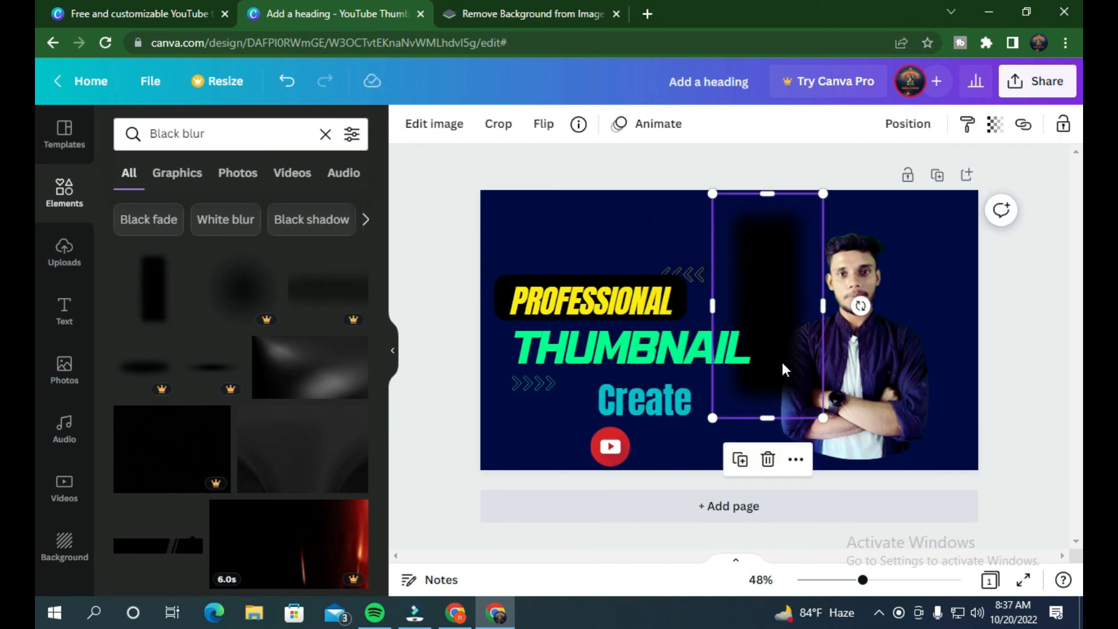
drag(781, 362, 789, 404)
key(ctrl+z)
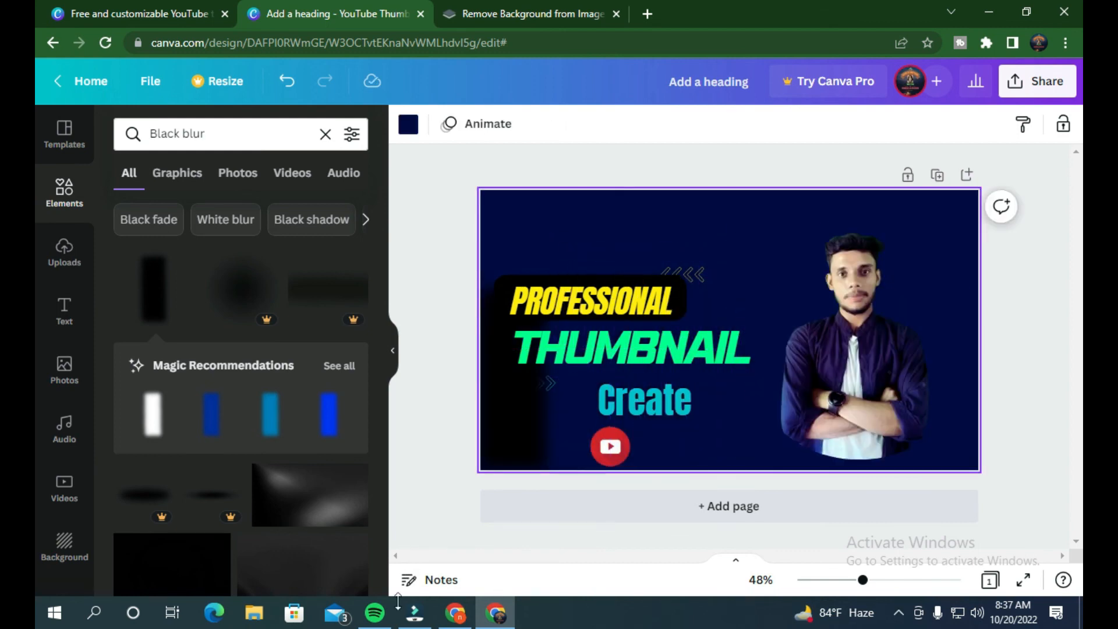
mouse_move(415, 613)
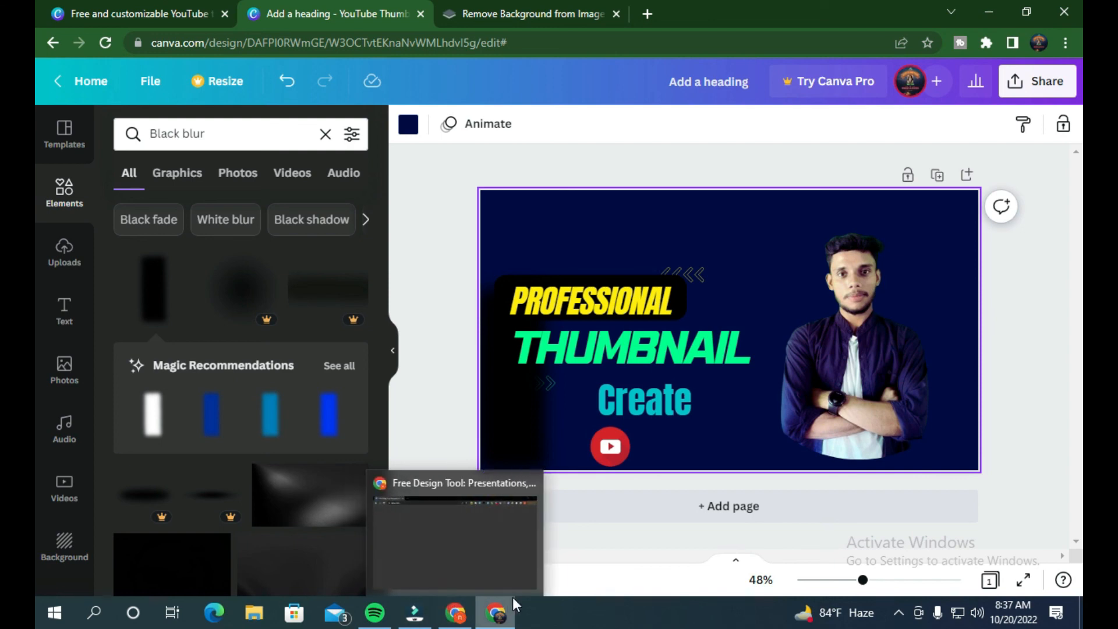
mouse_move(515, 599)
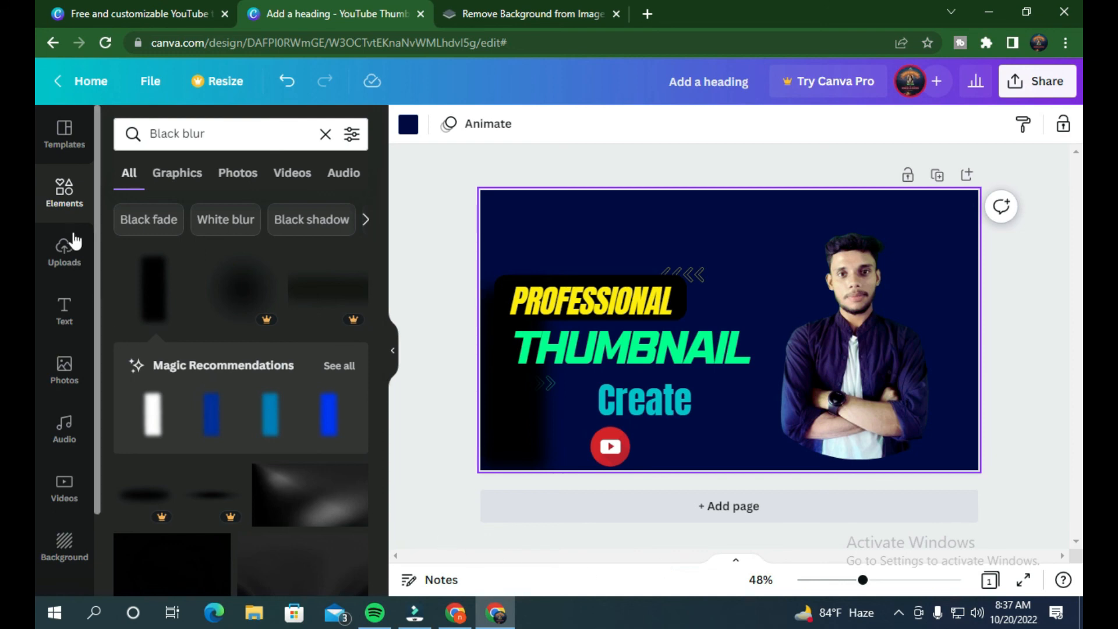
click(60, 139)
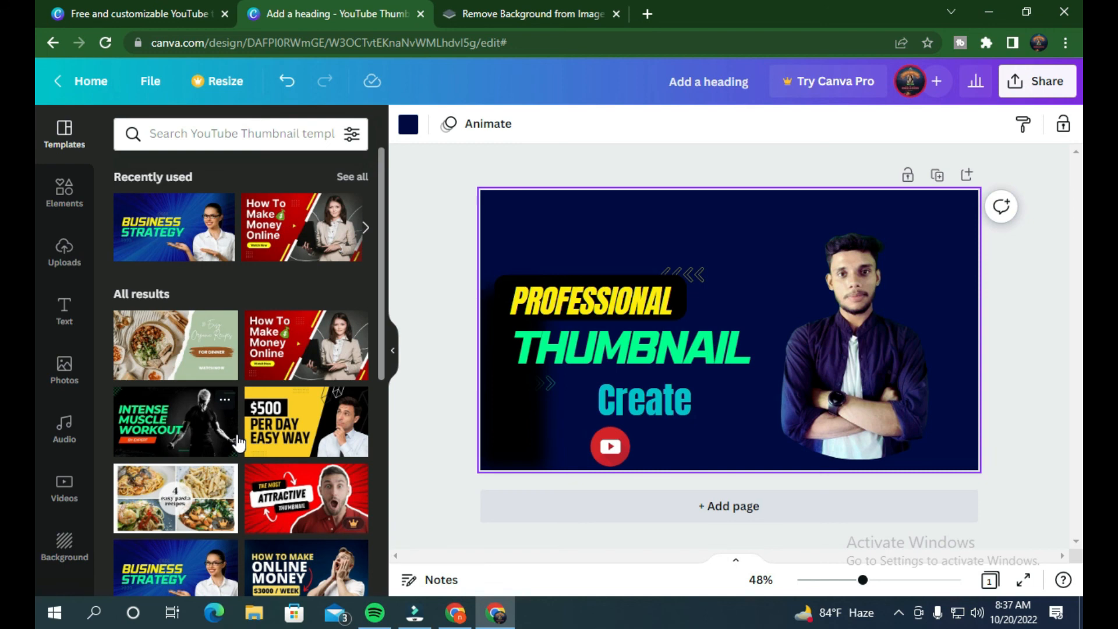
Step: Download the finished thumbnail as a PNG at 1,280 × 720 px
click(1037, 87)
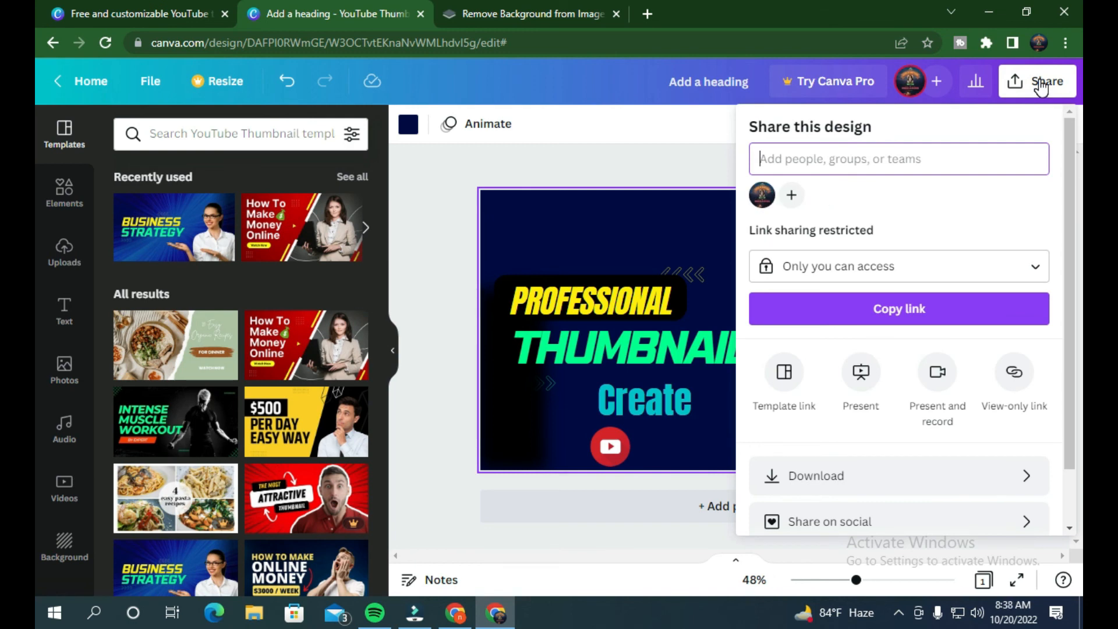
click(871, 477)
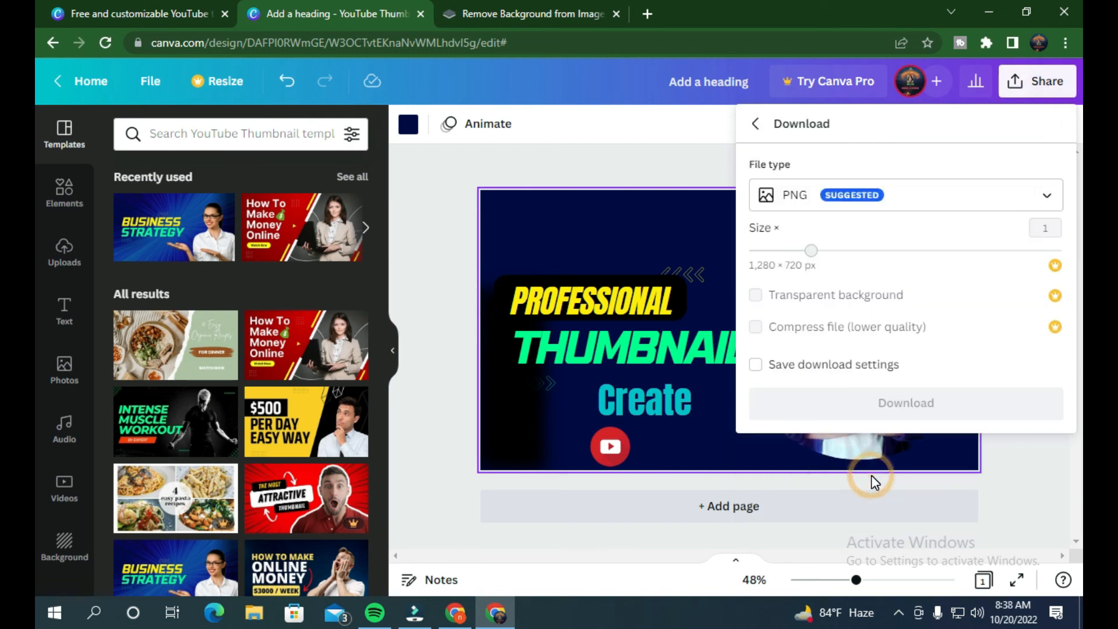
click(1027, 204)
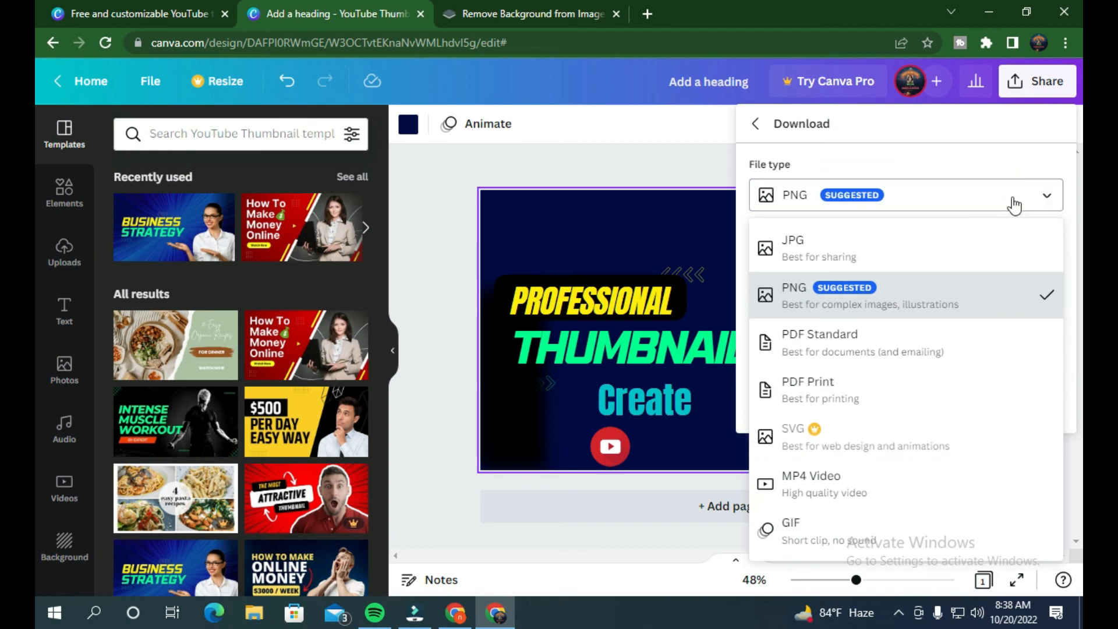
click(894, 303)
click(964, 405)
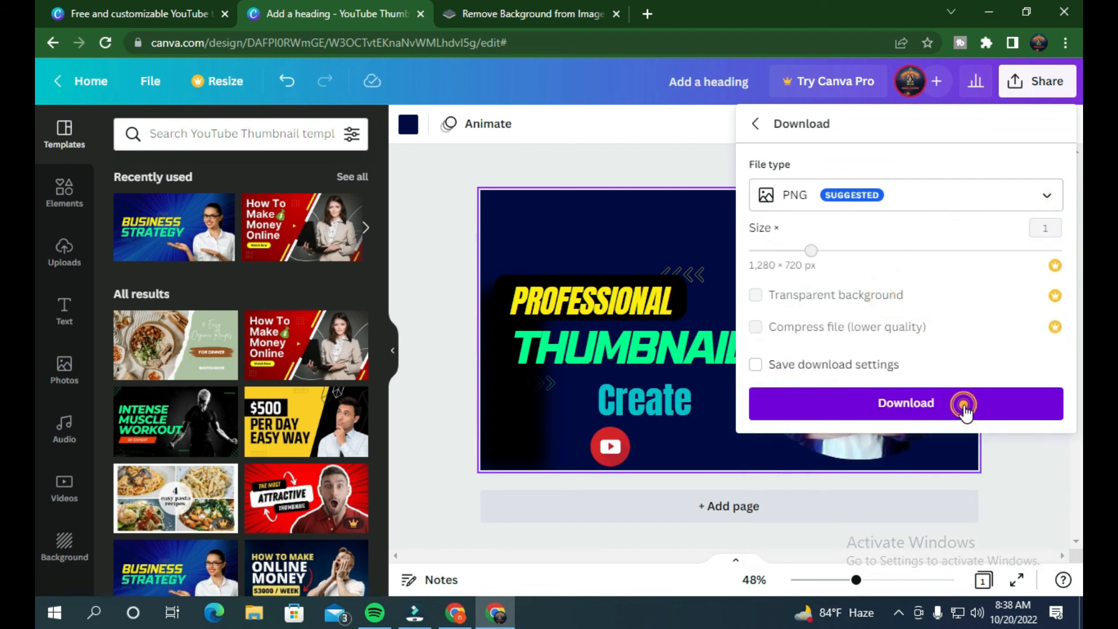